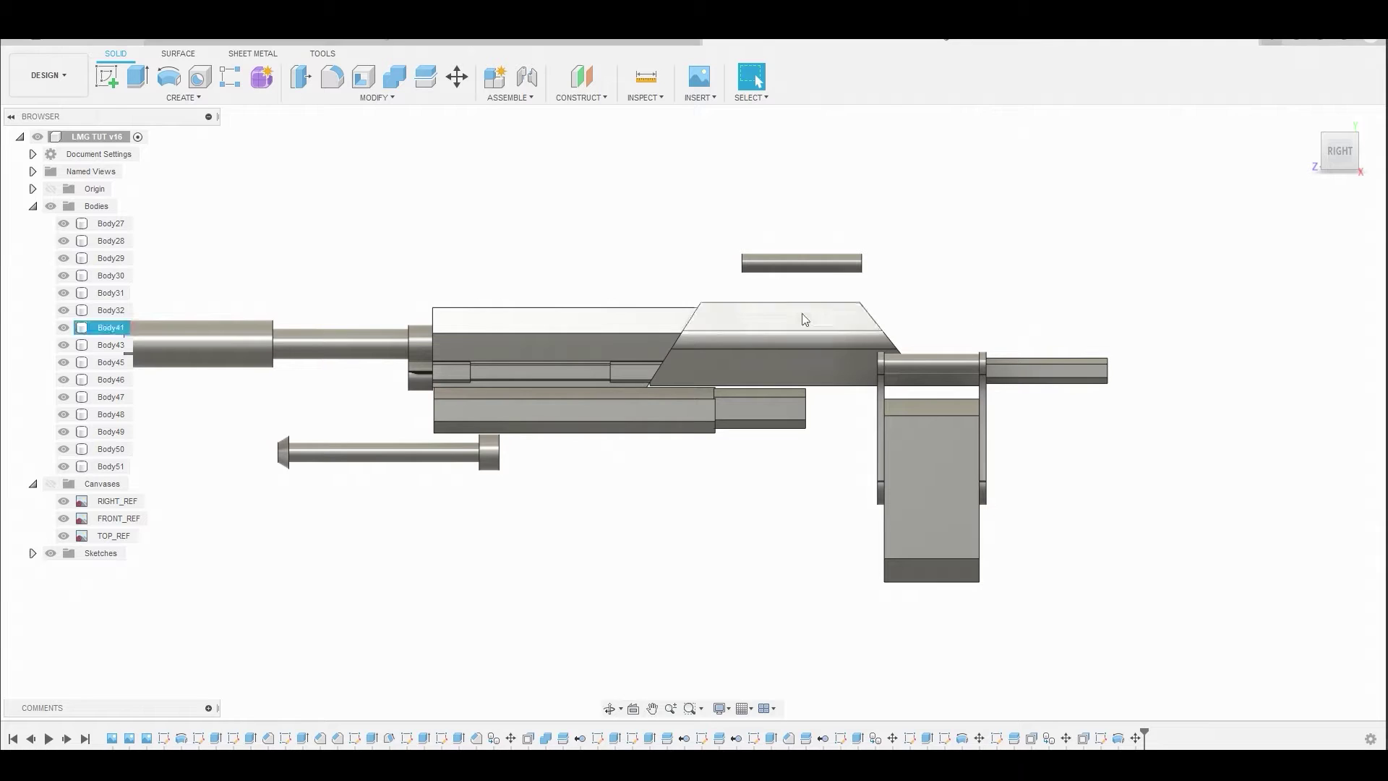
- Show the reference image canvases and start a sketch on the side plane
{"action": "left_click", "coordinate": [50, 483]}
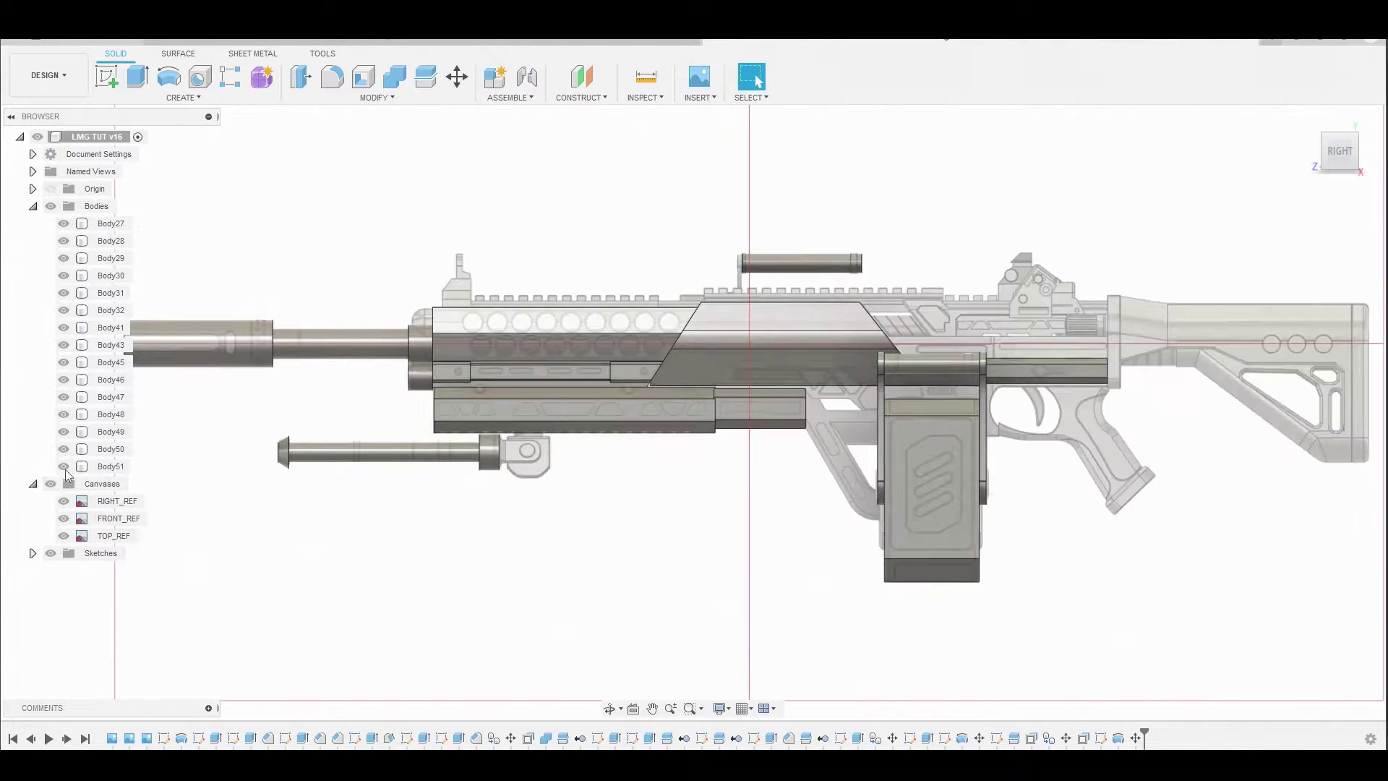
{"action": "left_click", "coordinate": [107, 76]}
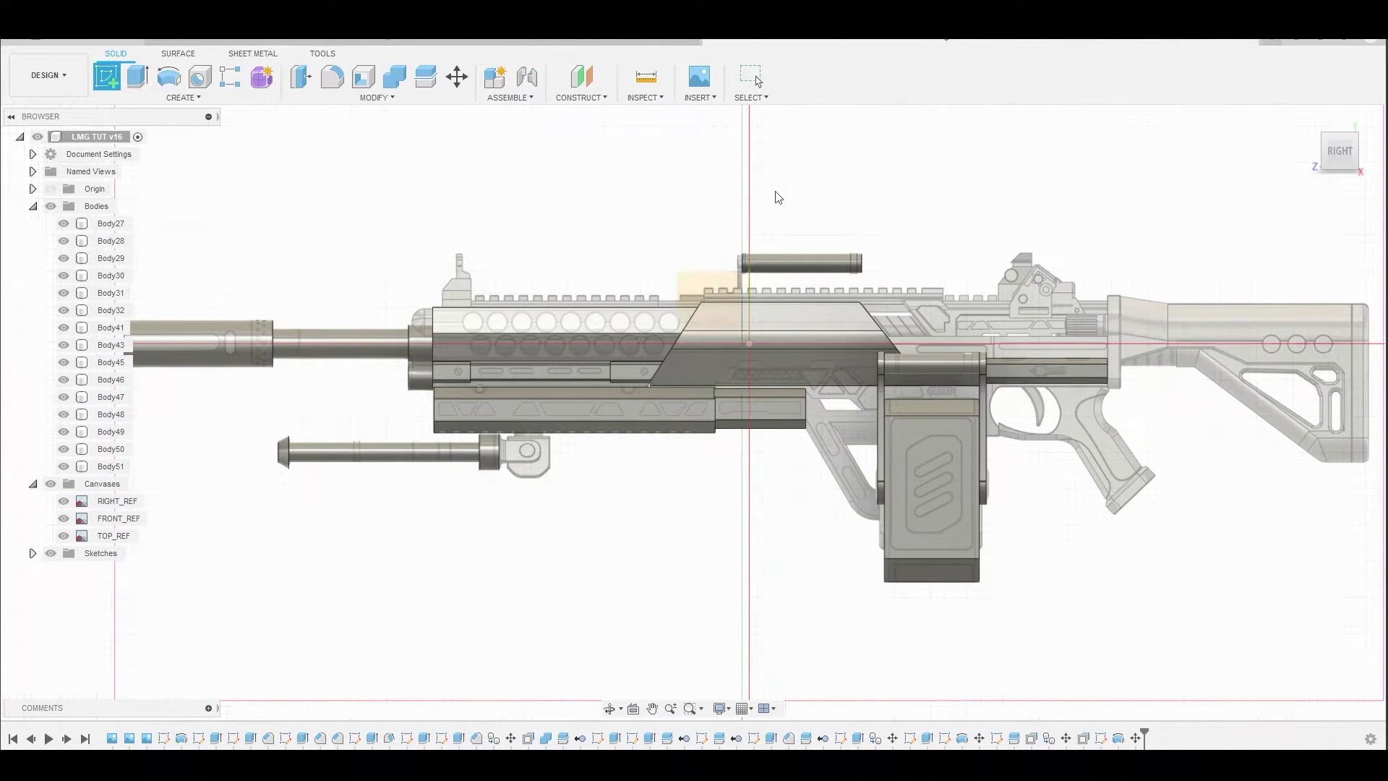
{"action": "left_click", "coordinate": [708, 288]}
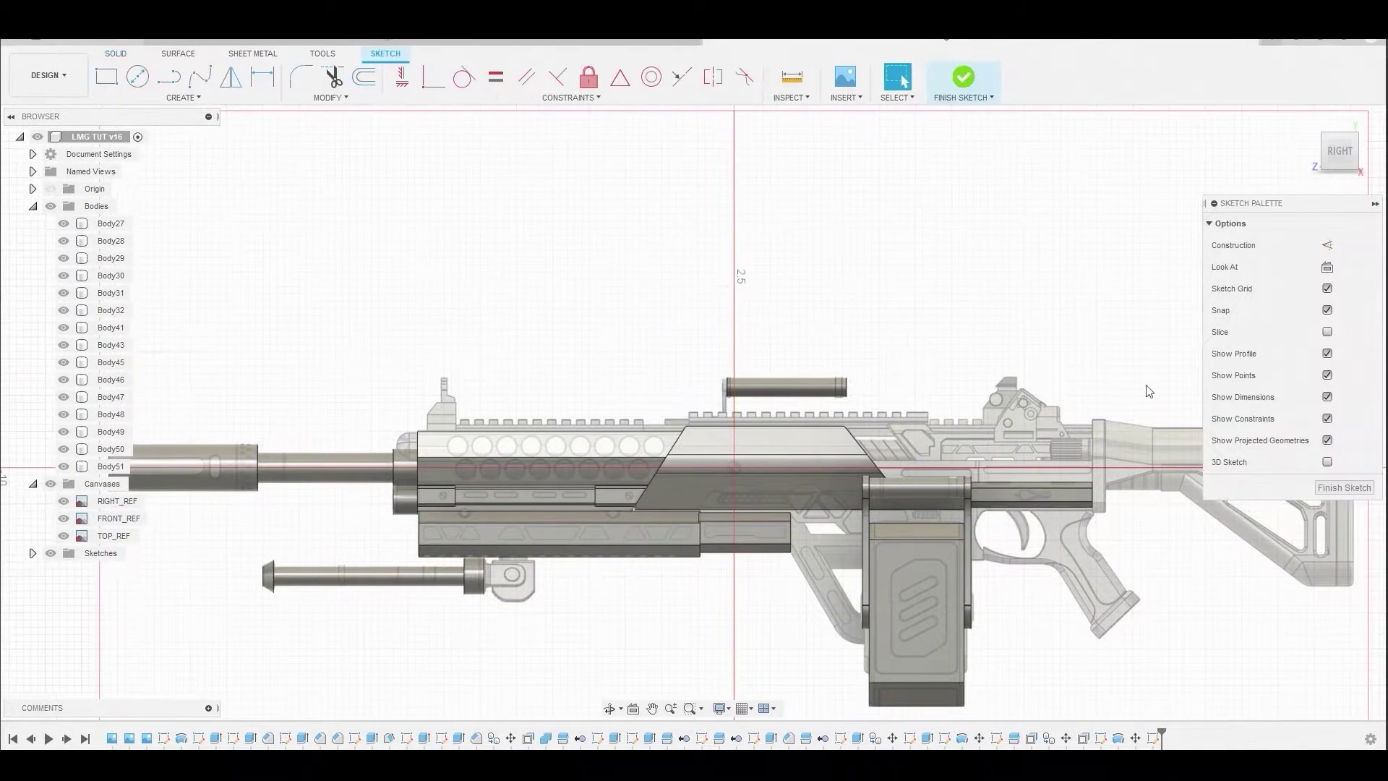
{"action": "scroll", "coordinate": [636, 344], "scroll_direction": "up", "scroll_amount": 5}
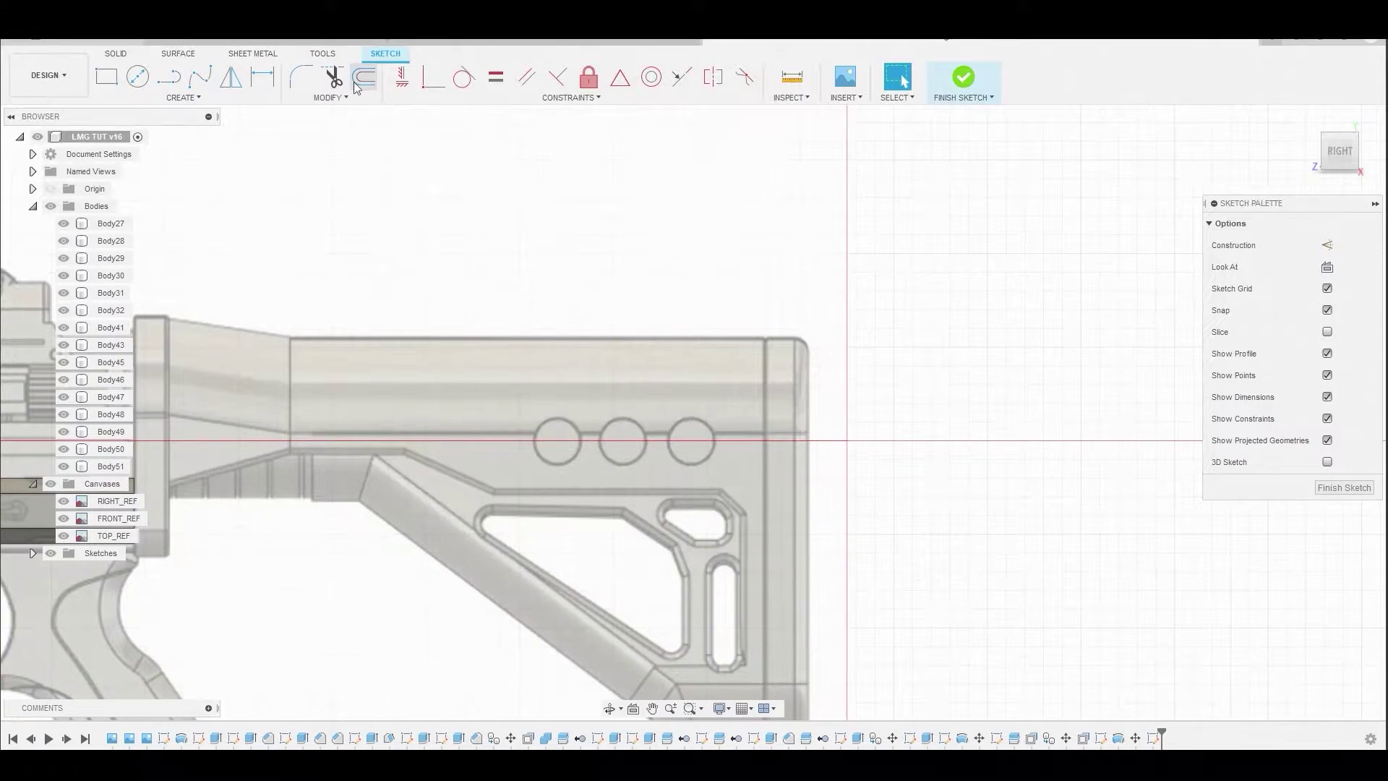
- Draw a 2-point rectangle enclosing the rifle stock in the side view
{"action": "left_click", "coordinate": [107, 78]}
{"action": "scroll", "coordinate": [313, 396], "scroll_direction": "up", "scroll_amount": 3}
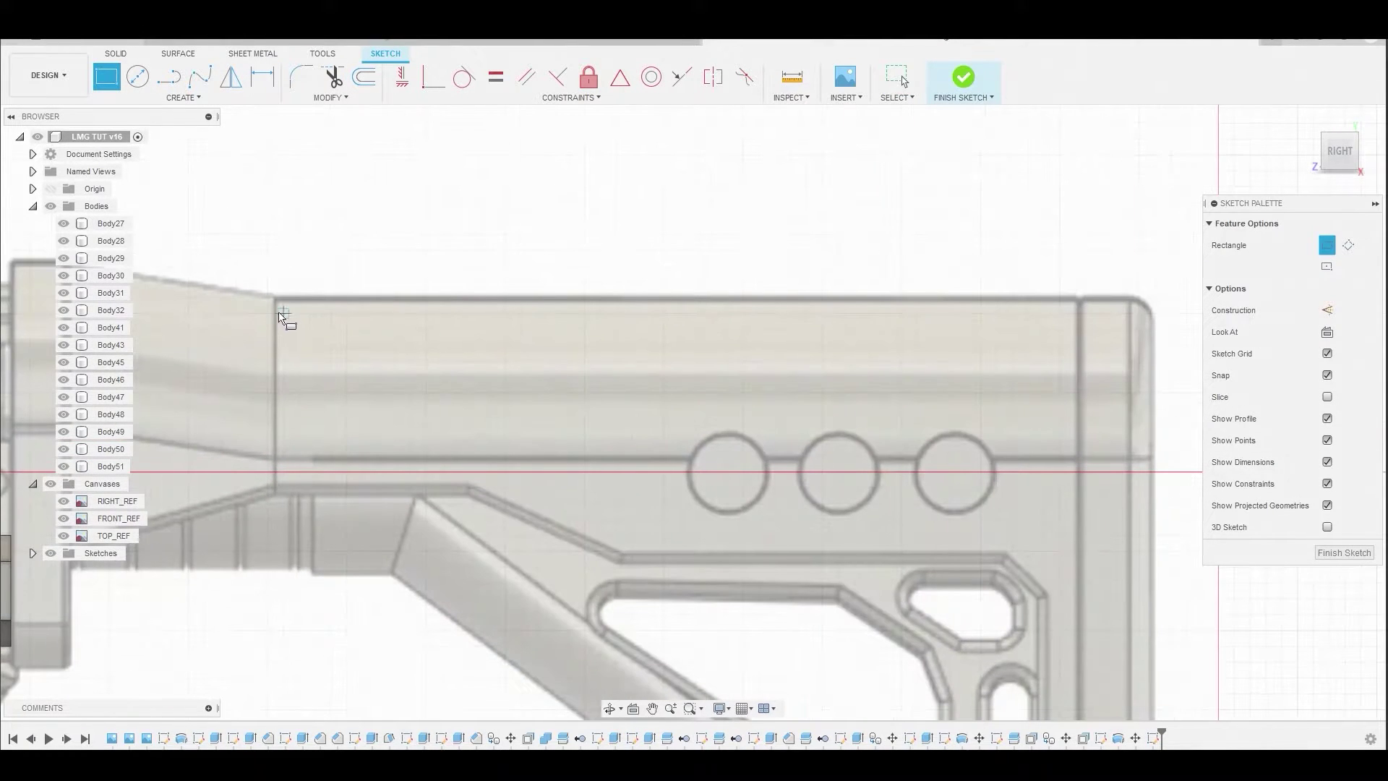
{"action": "left_click", "coordinate": [275, 298]}
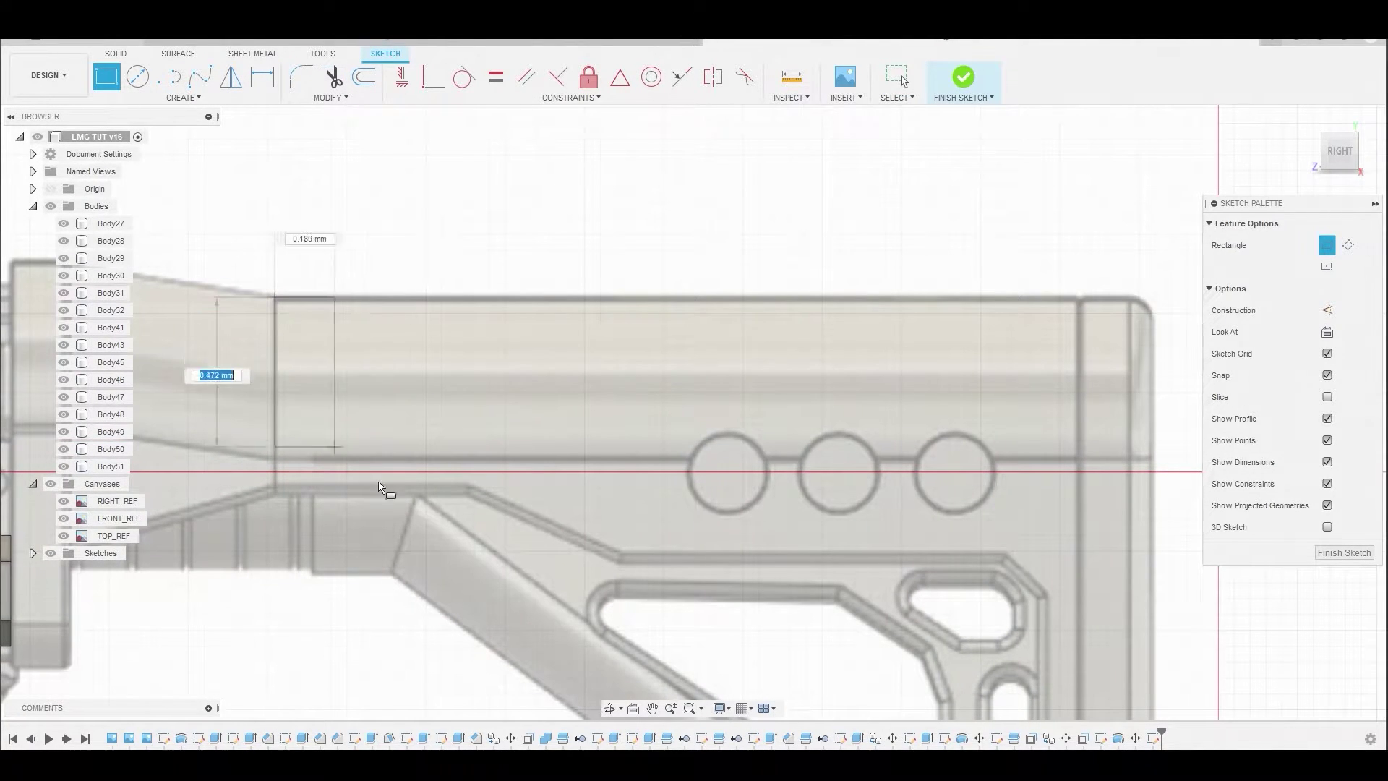
{"action": "scroll", "coordinate": [368, 477], "scroll_direction": "down", "scroll_amount": 5}
{"action": "scroll", "coordinate": [683, 518], "scroll_direction": "up", "scroll_amount": 3}
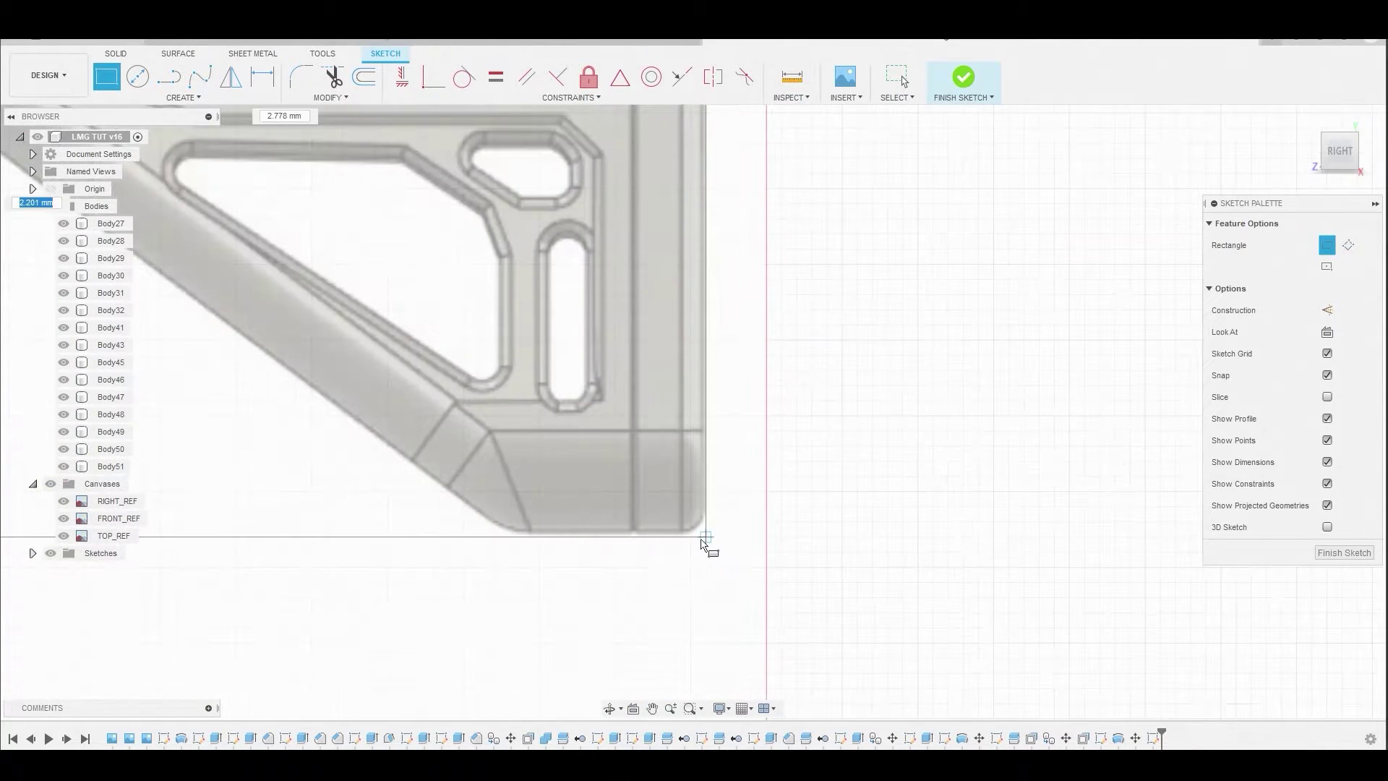
{"action": "scroll", "coordinate": [703, 538], "scroll_direction": "up", "scroll_amount": 3}
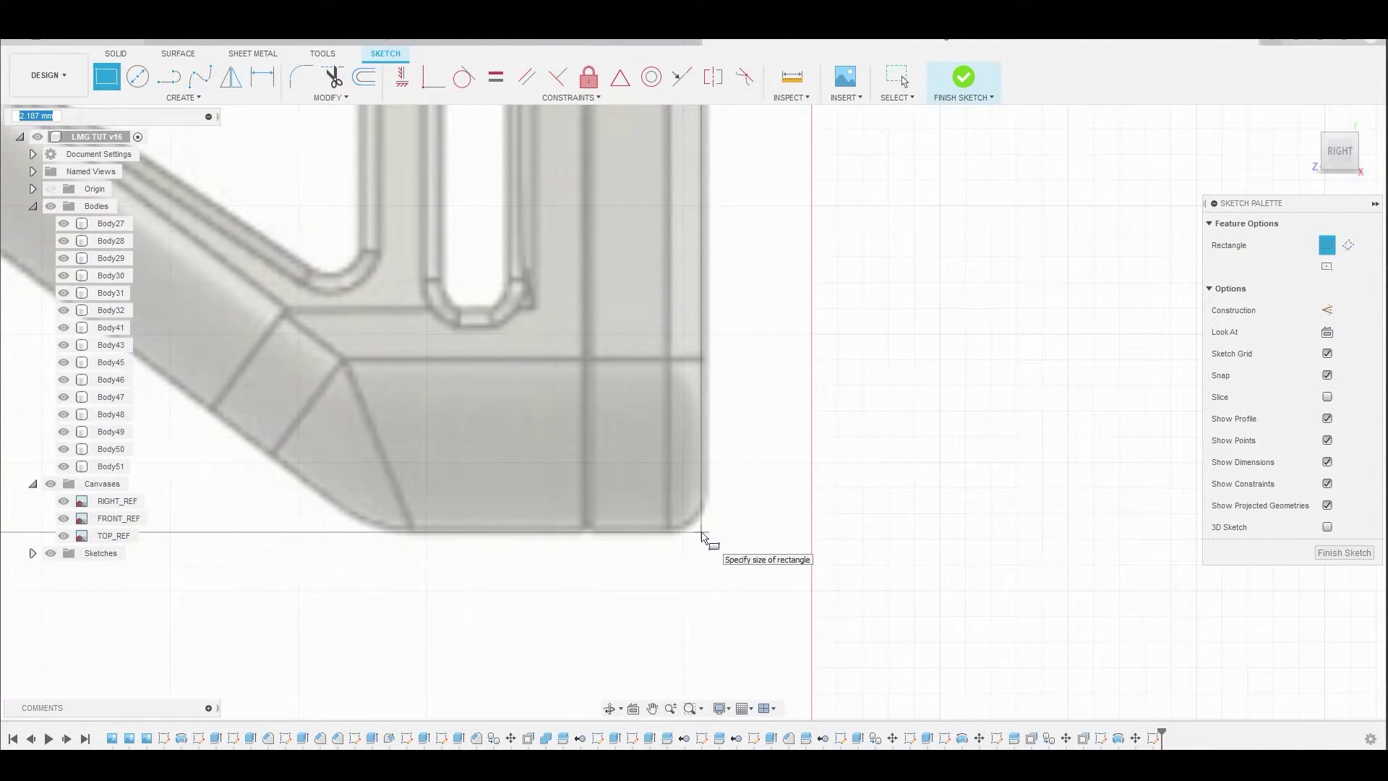
{"action": "left_click", "coordinate": [707, 539]}
{"action": "right_click", "coordinate": [752, 480]}
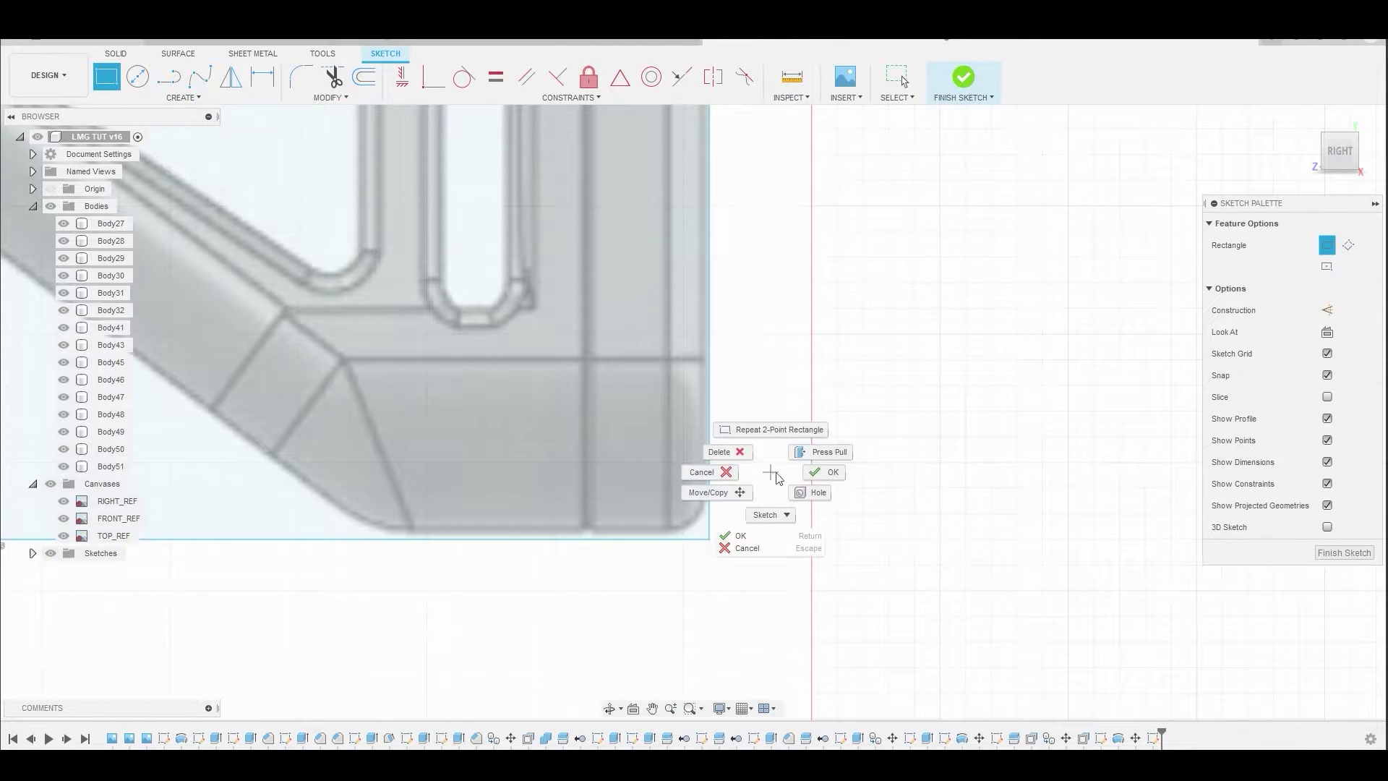
{"action": "left_click", "coordinate": [783, 480]}
- Start extruding the stock rectangle profile with Press Pull
{"action": "scroll", "coordinate": [747, 465], "scroll_direction": "down", "scroll_amount": 3}
{"action": "scroll", "coordinate": [747, 465], "scroll_direction": "down", "scroll_amount": 5}
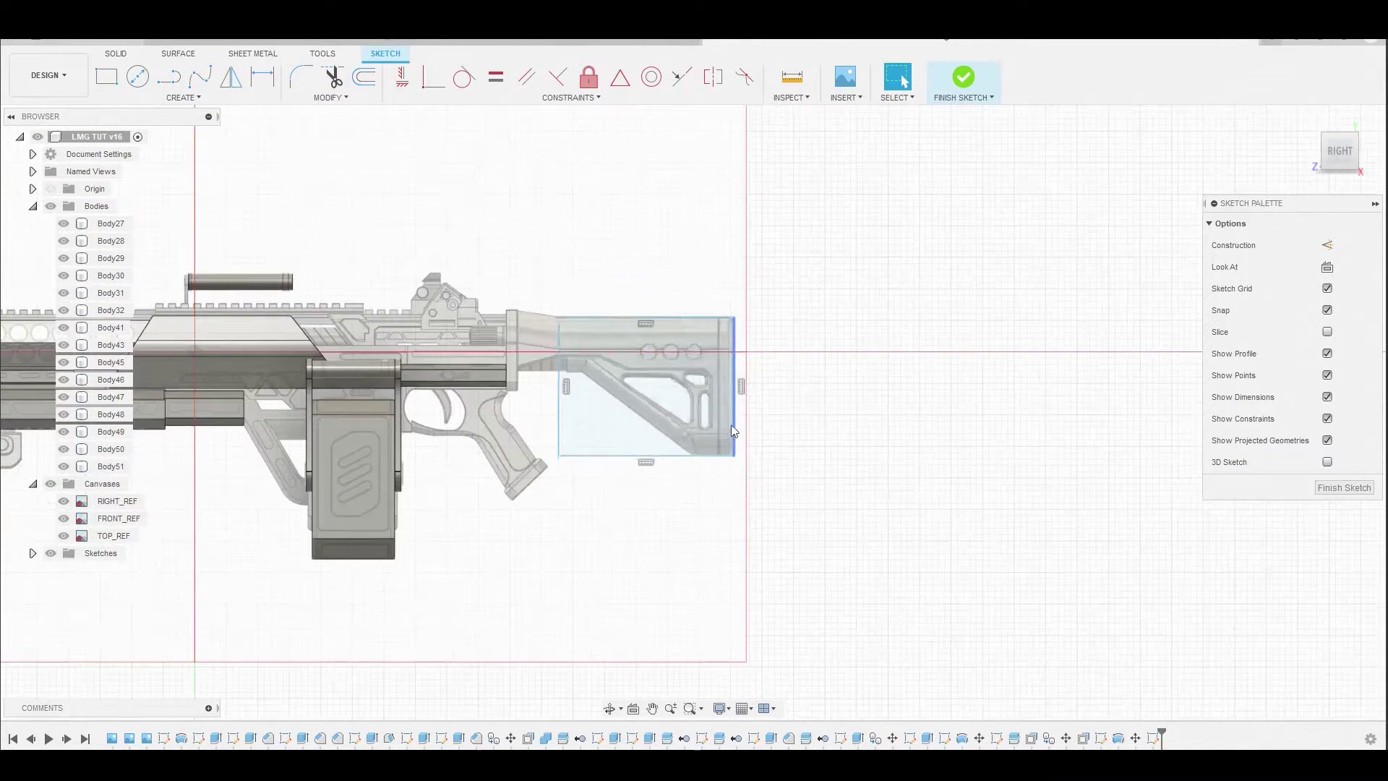
{"action": "right_click", "coordinate": [678, 369]}
{"action": "left_click", "coordinate": [735, 350]}
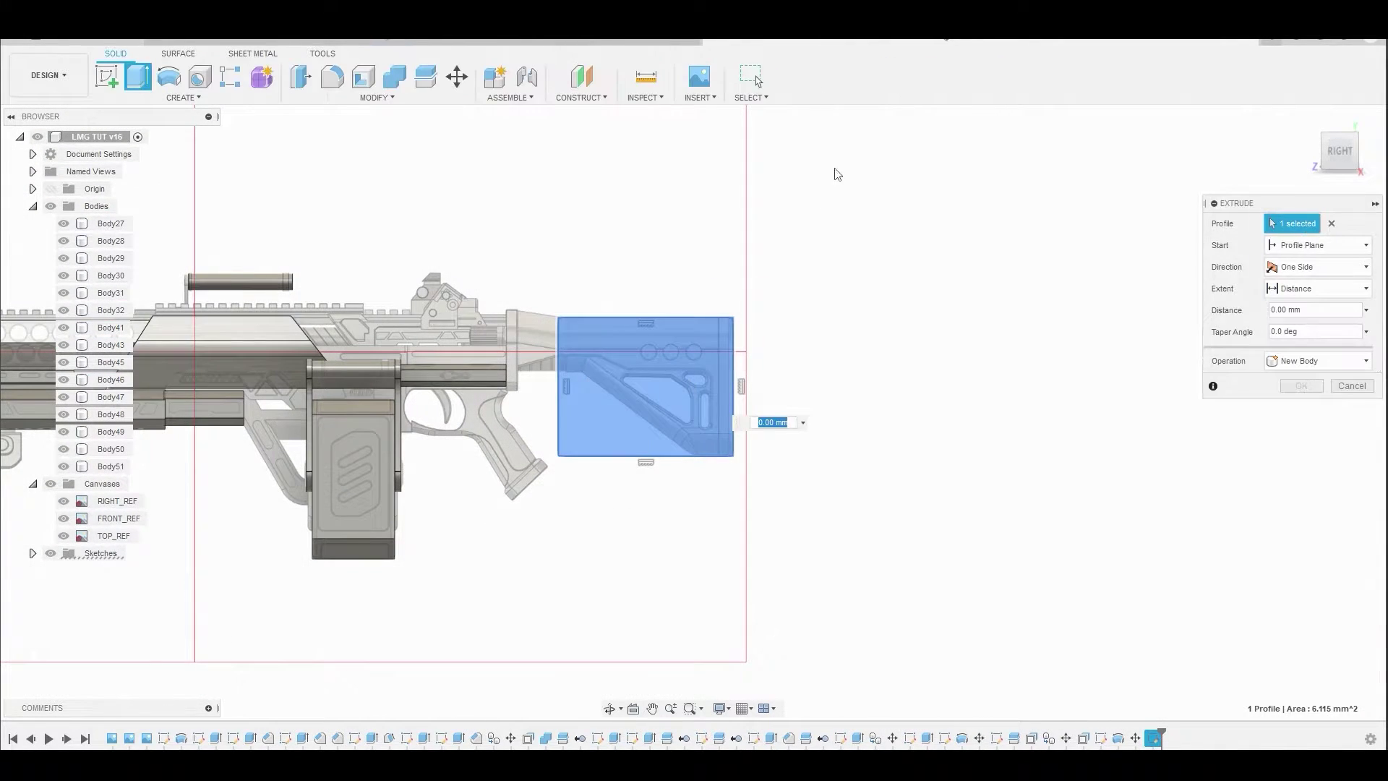
- Extrude the stock rectangle 0.403 mm symmetrically from the top view into new body Body73
{"action": "left_click", "coordinate": [1338, 129]}
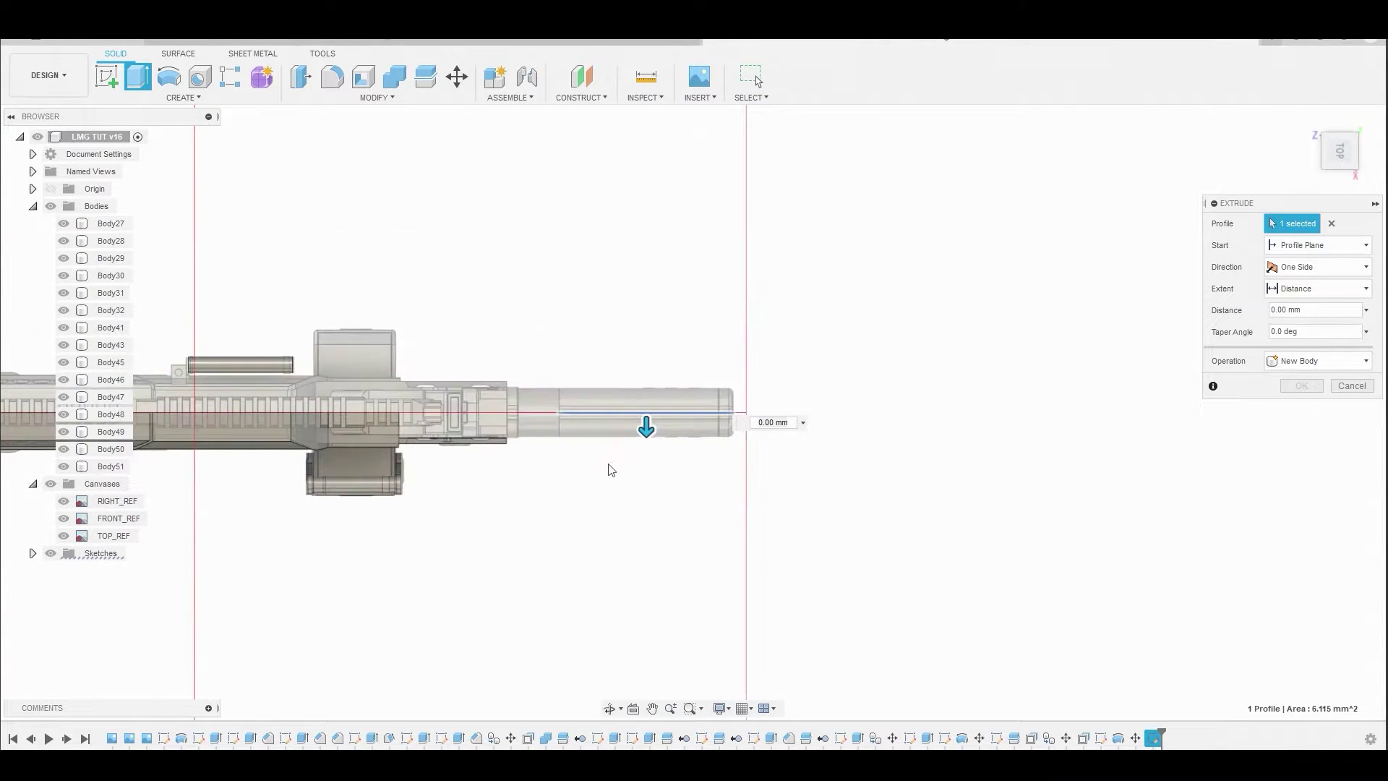
{"action": "left_click_drag", "start_coordinate": [674, 370], "coordinate": [673, 452]}
{"action": "left_click", "coordinate": [1317, 267]}
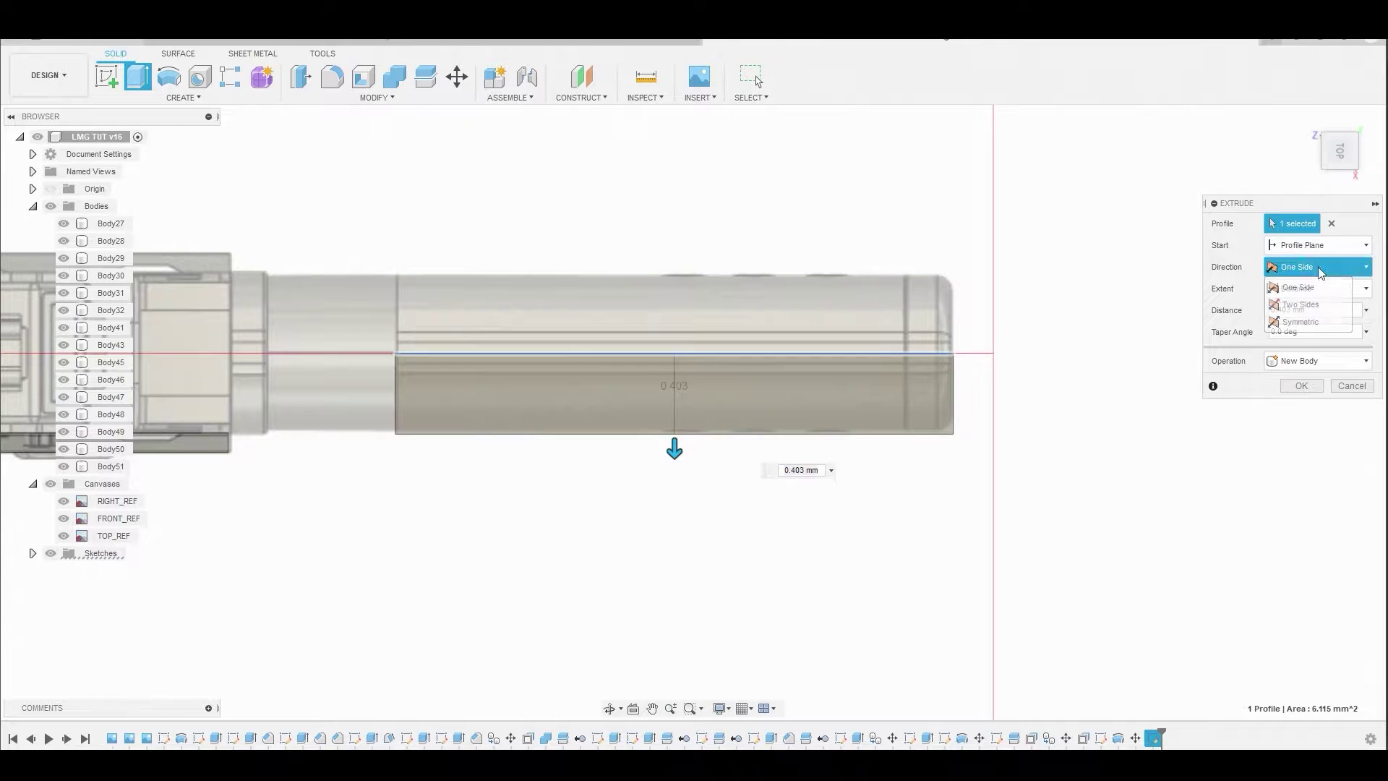
{"action": "left_click", "coordinate": [1311, 329]}
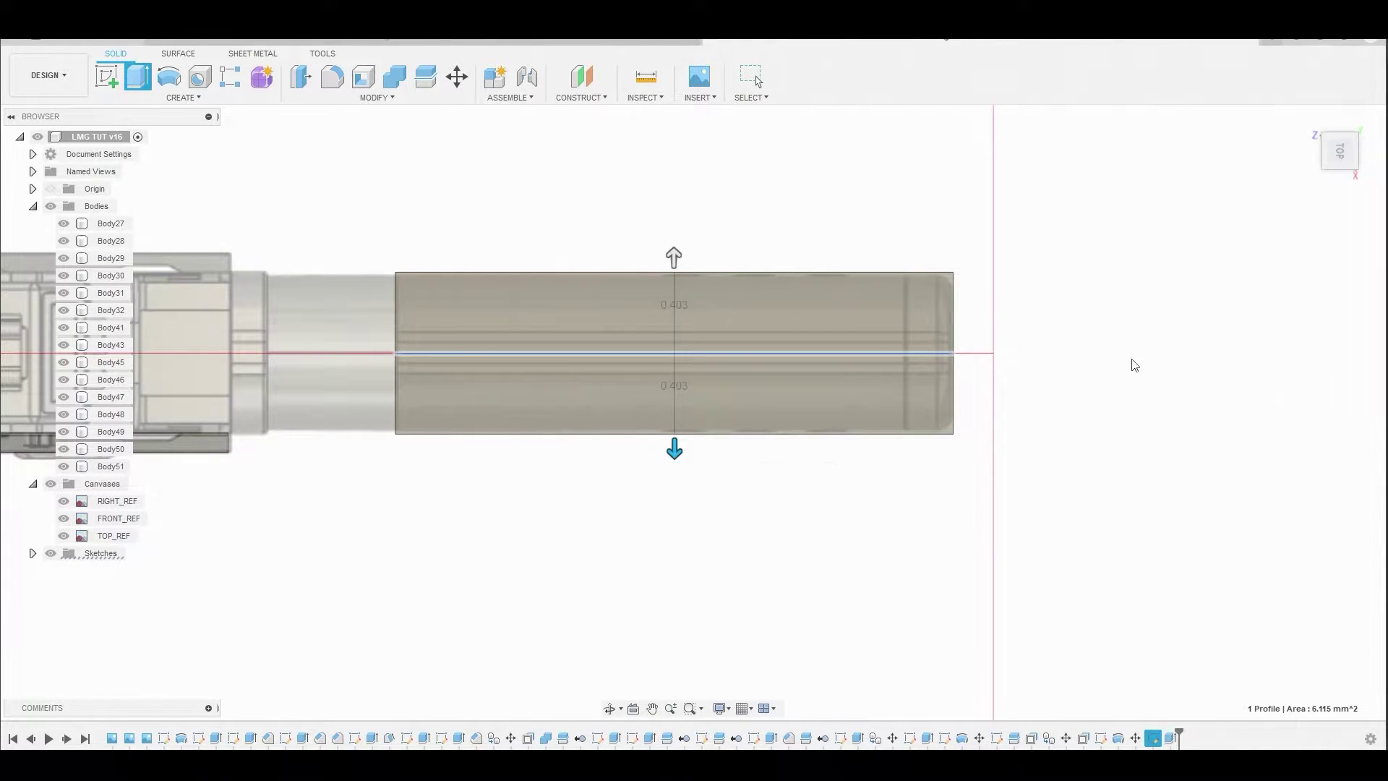
{"action": "left_click", "coordinate": [1302, 407]}
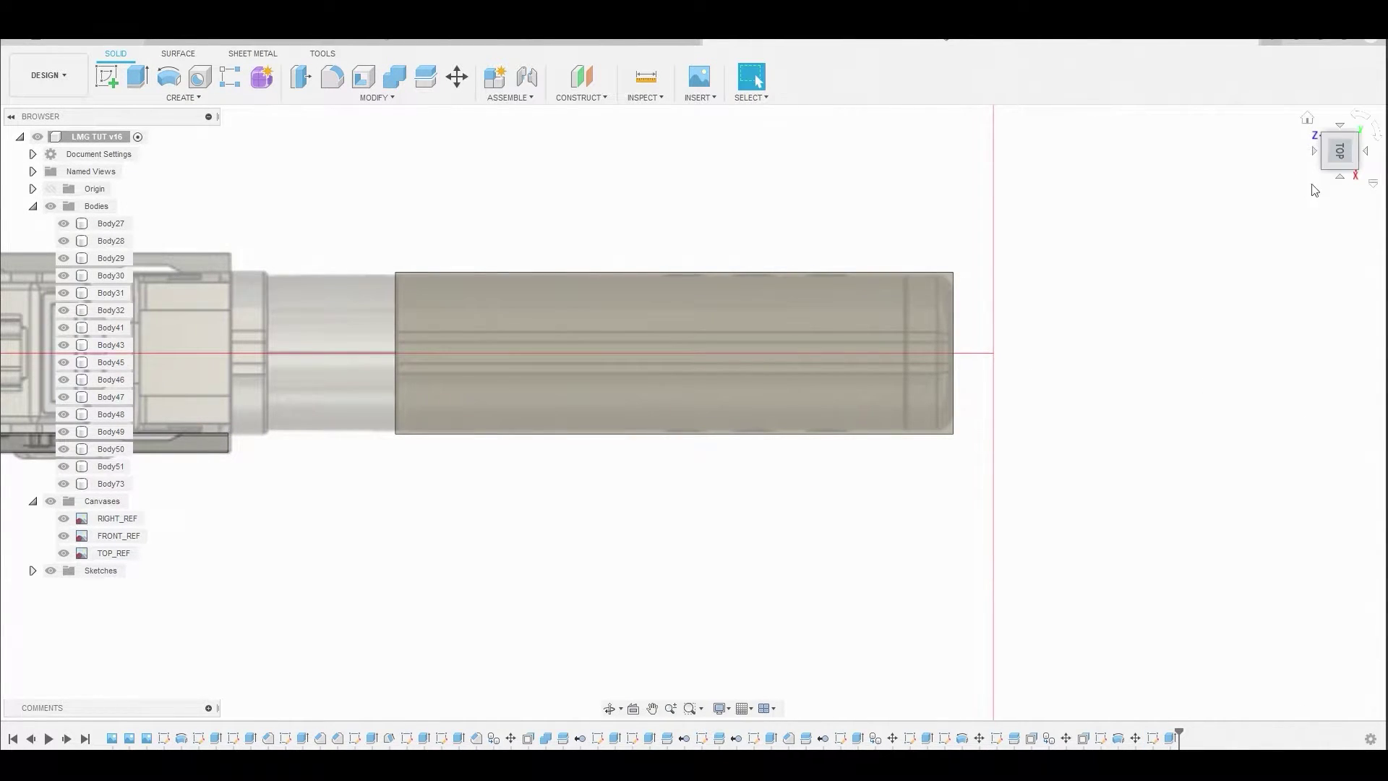
- Fillet Body73's two top and two bottom long edges with a 0.356 mm radius
{"action": "key", "text": "f"}
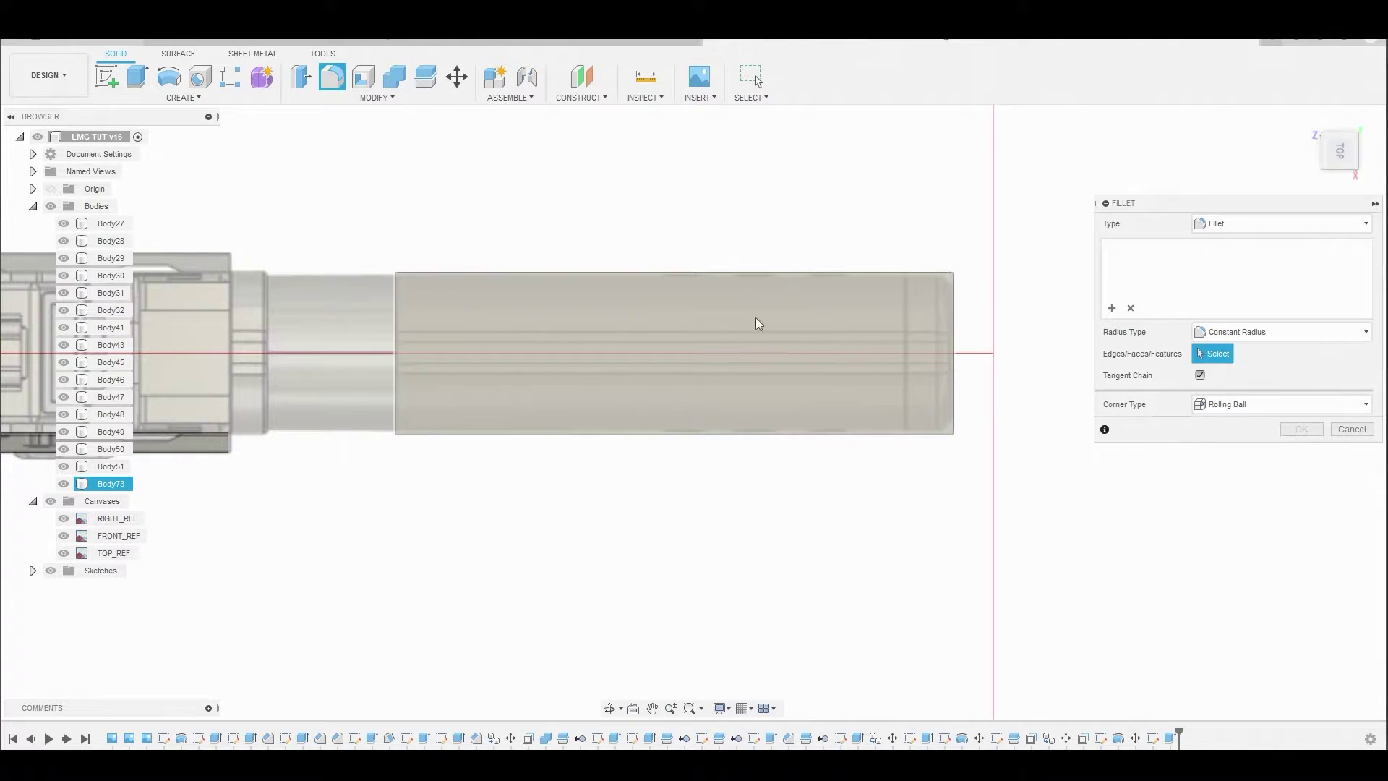
{"action": "left_click", "coordinate": [708, 274]}
{"action": "left_click", "coordinate": [700, 433]}
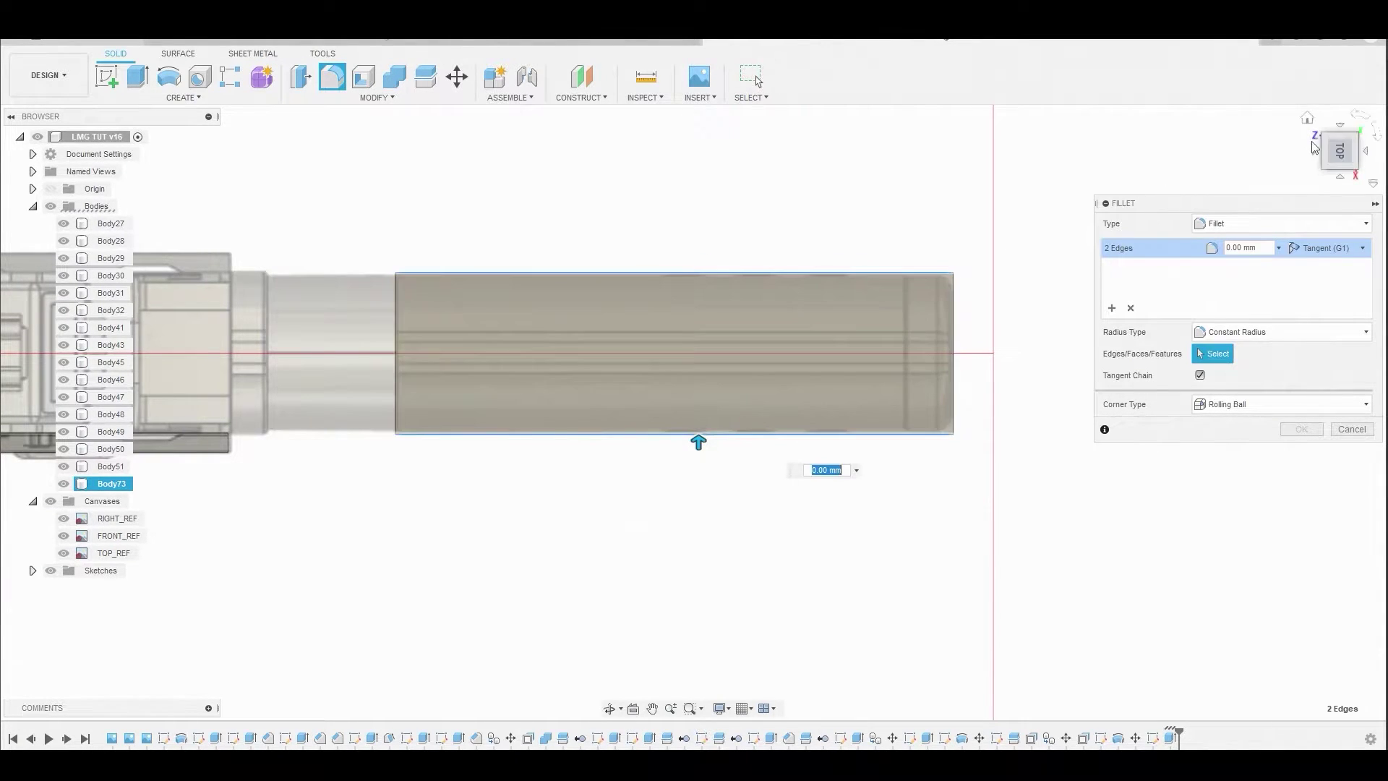
{"action": "left_click", "coordinate": [1343, 178]}
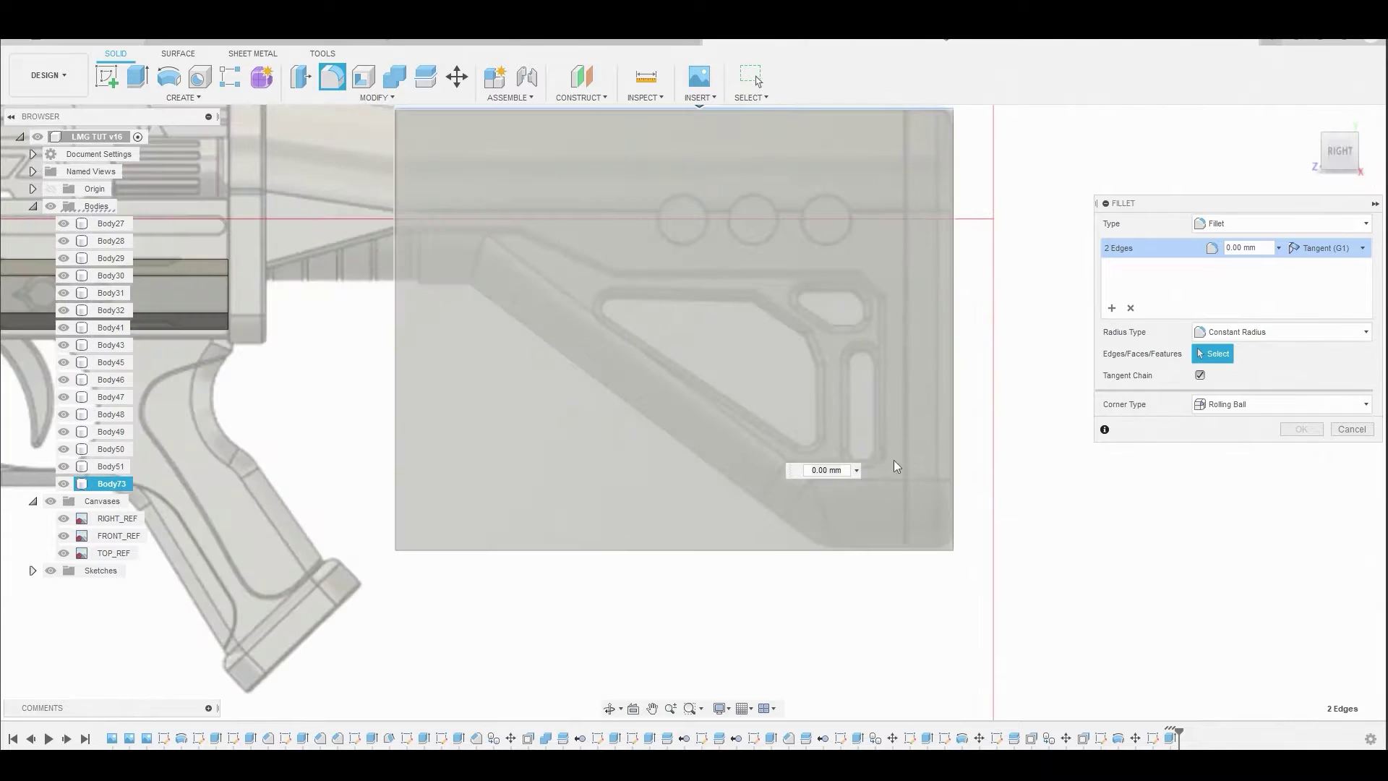
{"action": "middle_click_drag", "start_coordinate": [878, 551], "coordinate": [877, 527], "text": "shift"}
{"action": "left_click", "coordinate": [860, 581]}
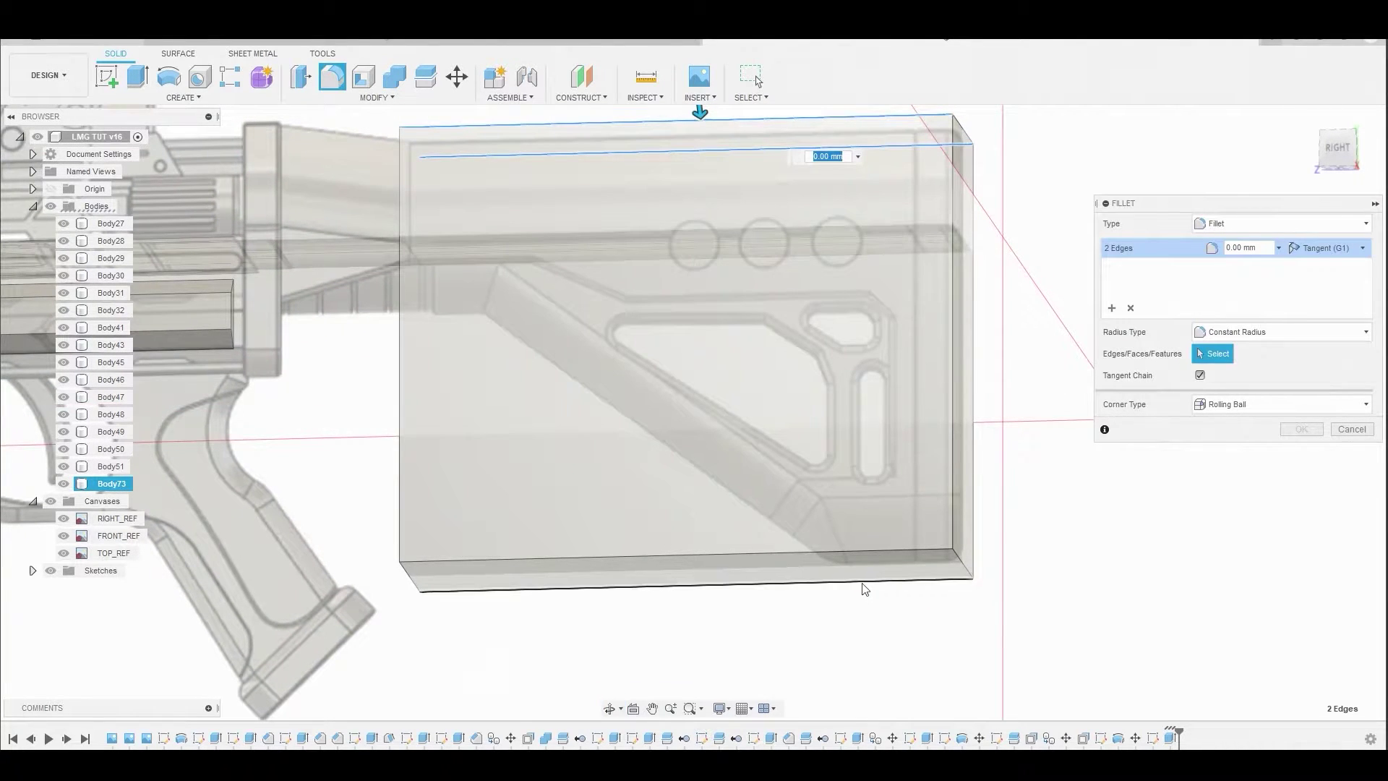
{"action": "left_click", "coordinate": [814, 555]}
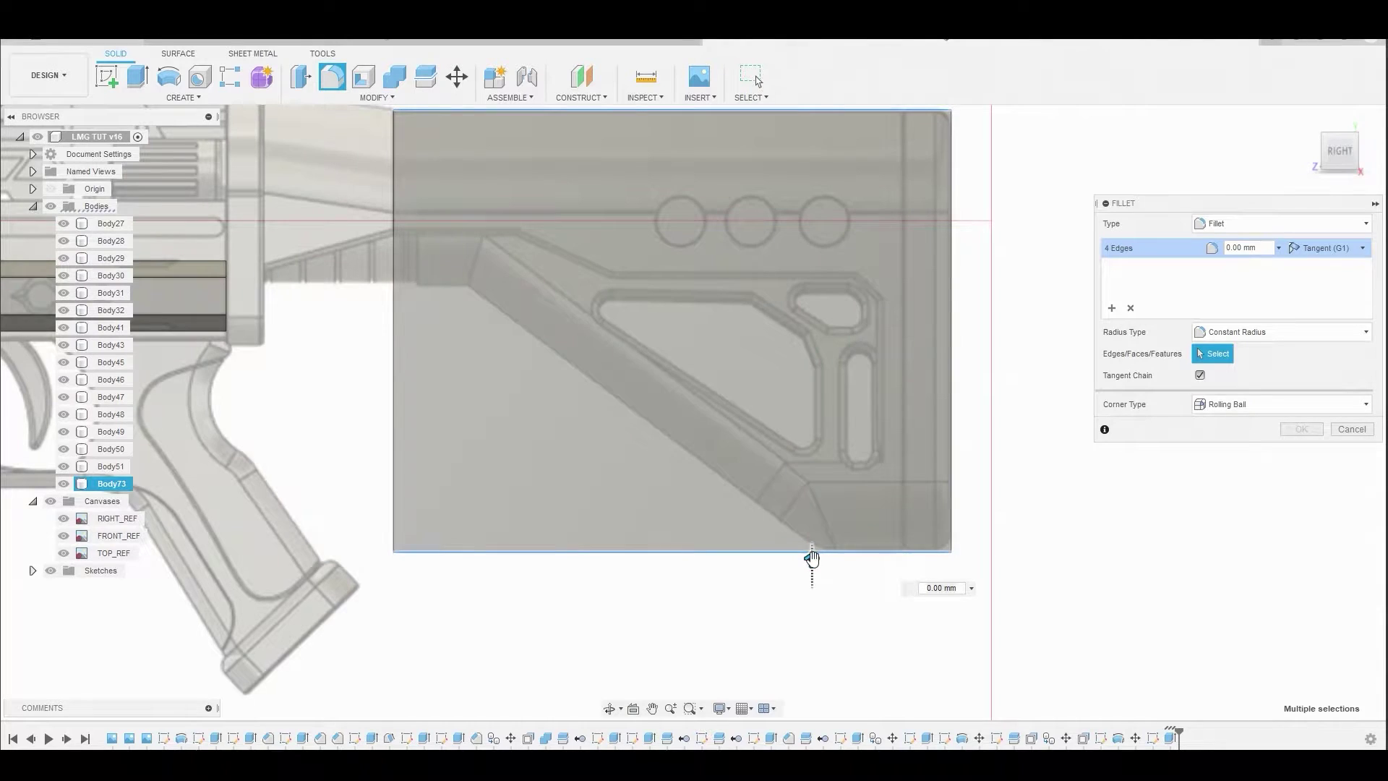
{"action": "left_click_drag", "start_coordinate": [813, 557], "coordinate": [808, 533]}
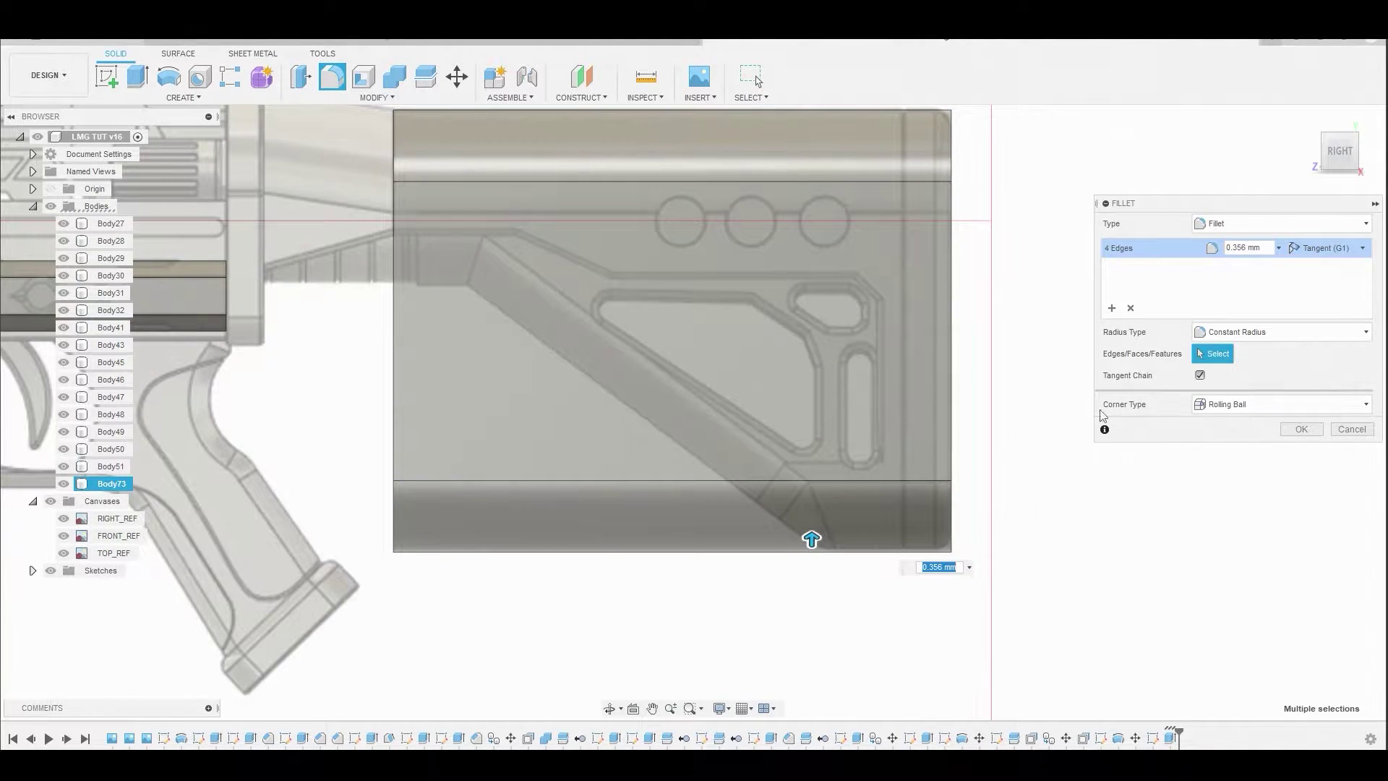
{"action": "left_click", "coordinate": [1299, 430]}
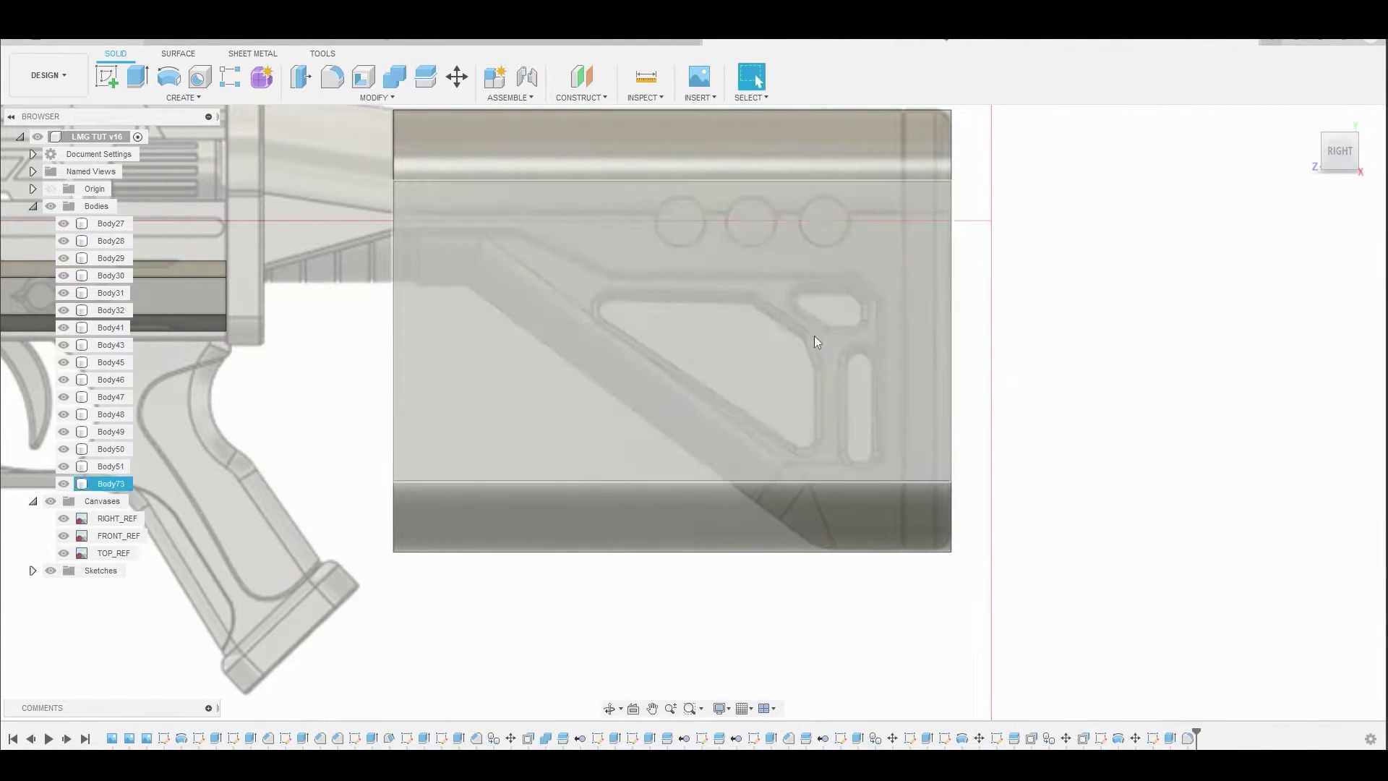
{"action": "left_click", "coordinate": [651, 321]}
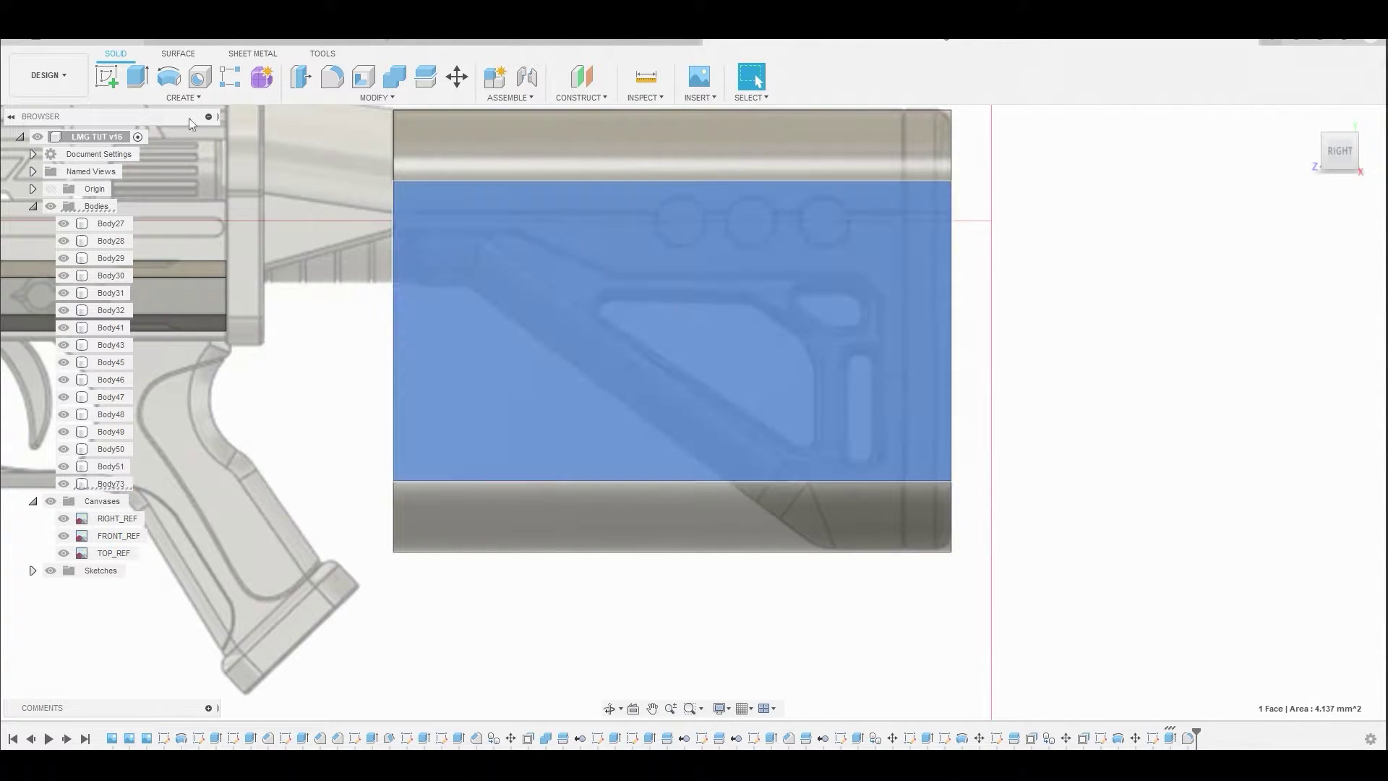
- Start a sketch on the stock's middle side face, framing the rear of the stock
{"action": "left_click", "coordinate": [107, 76]}
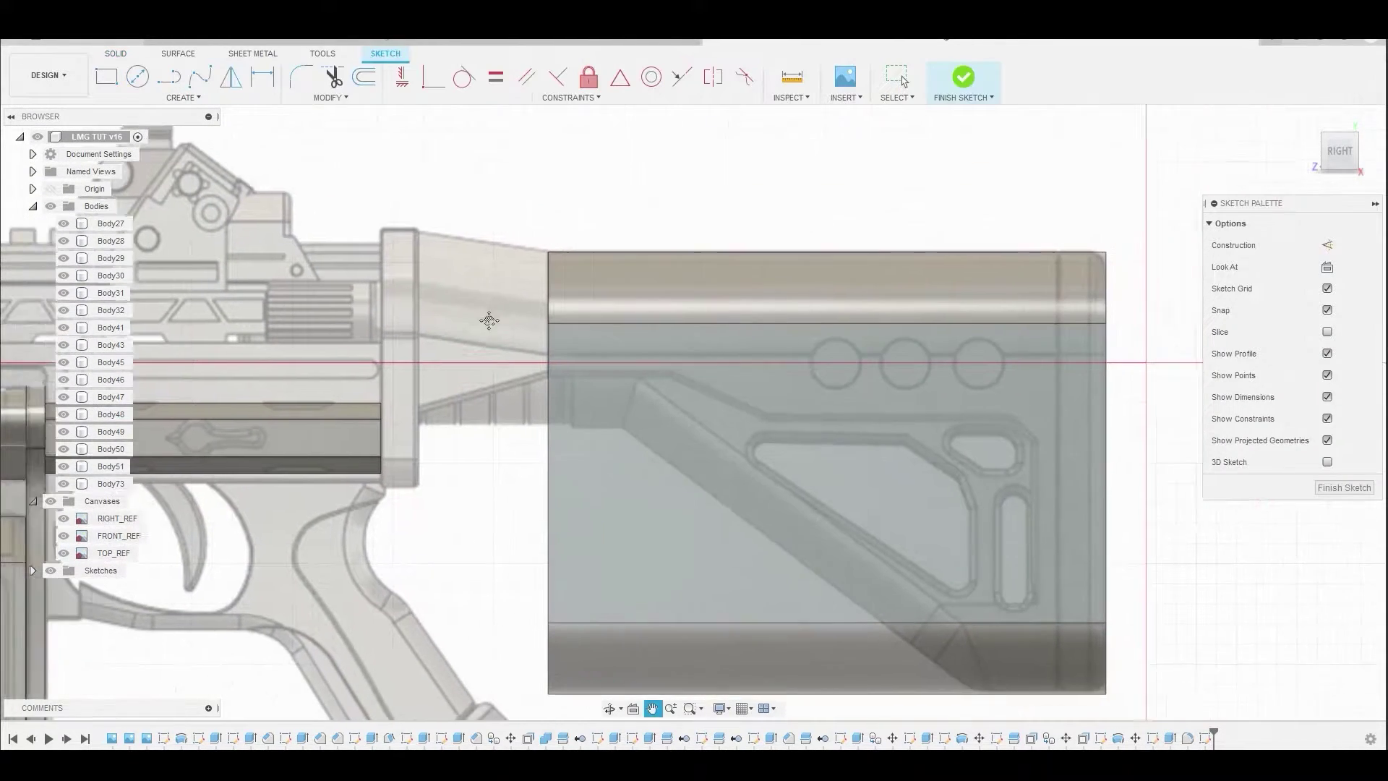
{"action": "middle_click_drag", "start_coordinate": [489, 320], "coordinate": [451, 318]}
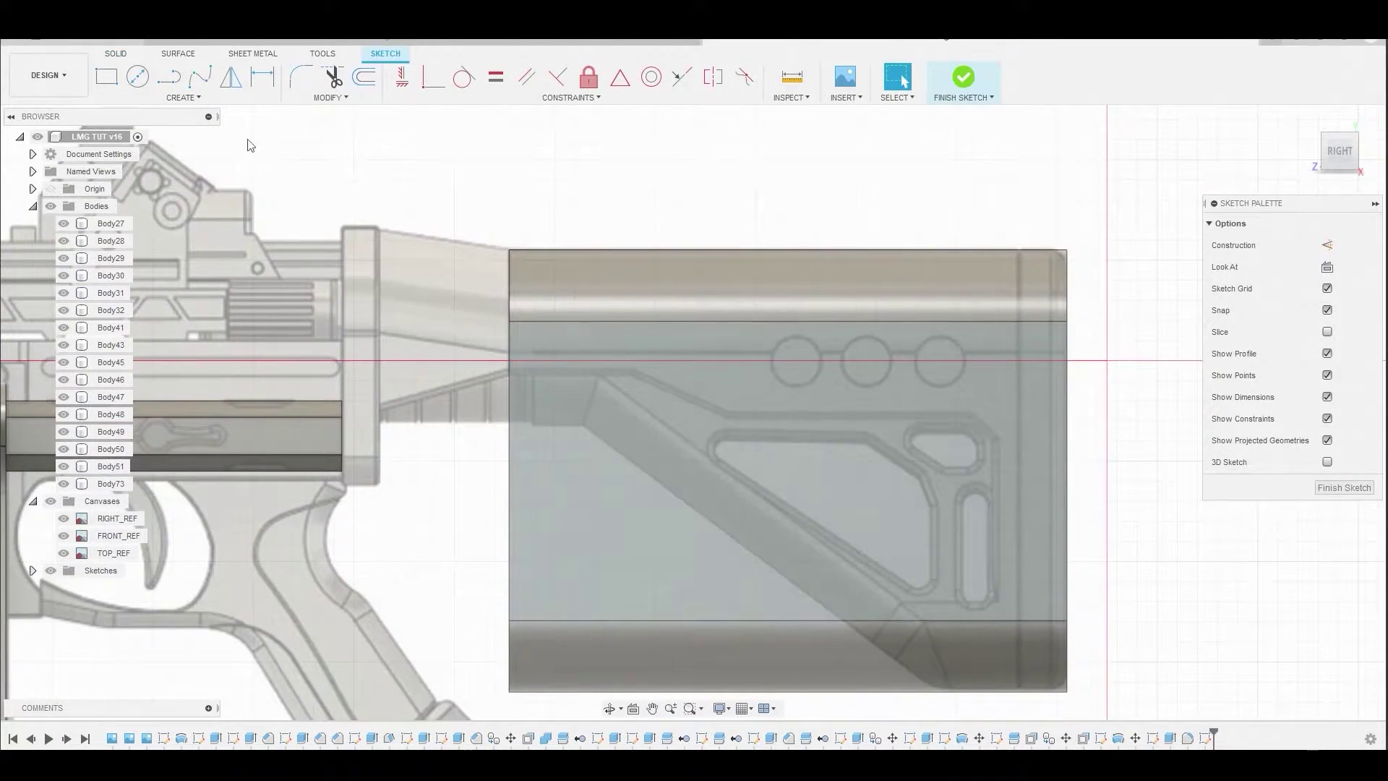
{"action": "left_click", "coordinate": [170, 76]}
{"action": "scroll", "coordinate": [629, 388], "scroll_direction": "up", "scroll_amount": 2}
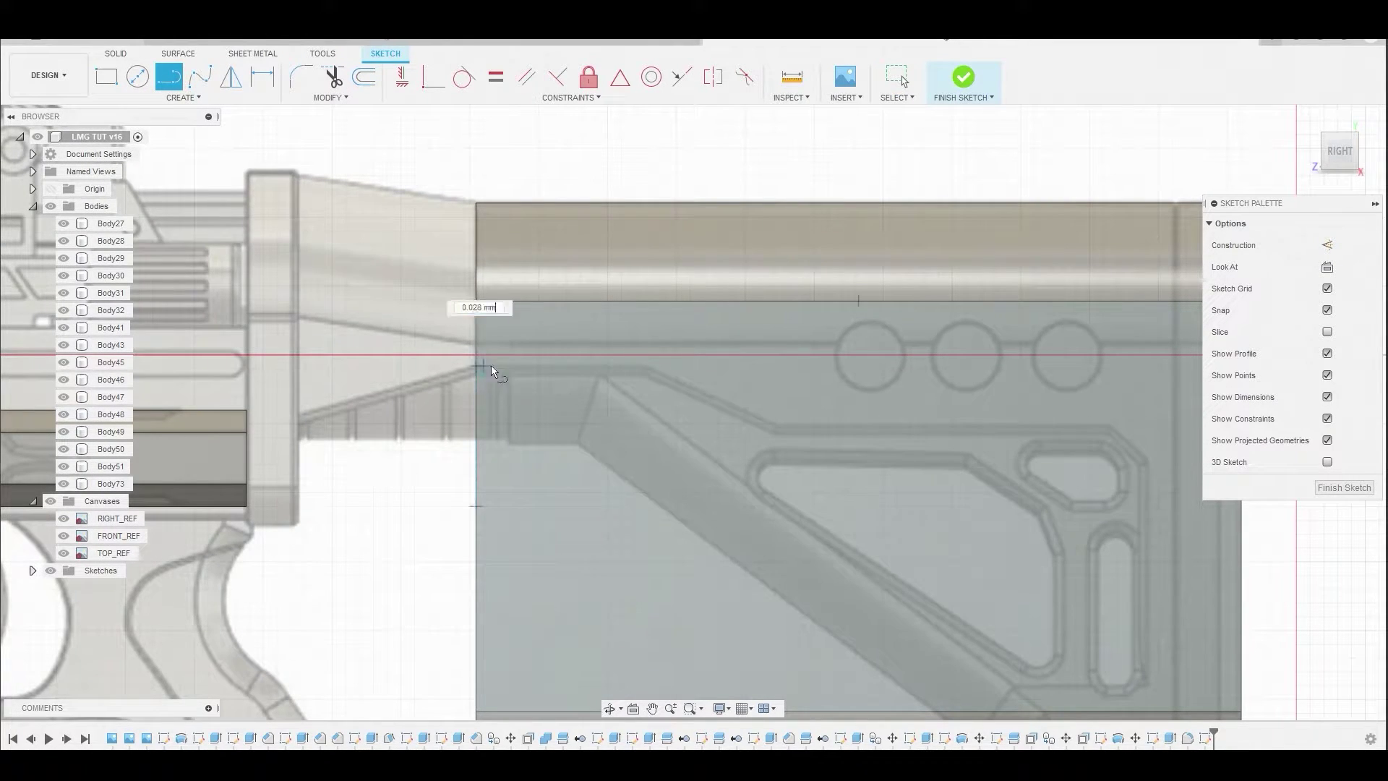
- Trace the reference stock's inner outline with a line chain ending beside the oval slot, then finish the sketch
{"action": "left_click", "coordinate": [650, 360]}
{"action": "left_click", "coordinate": [771, 417]}
{"action": "middle_click_drag", "start_coordinate": [970, 449], "coordinate": [648, 446]}
{"action": "left_click", "coordinate": [783, 417]}
{"action": "left_click", "coordinate": [826, 455]}
{"action": "scroll", "coordinate": [828, 470], "scroll_direction": "up", "scroll_amount": 3}
{"action": "scroll", "coordinate": [828, 477], "scroll_direction": "down", "scroll_amount": 3}
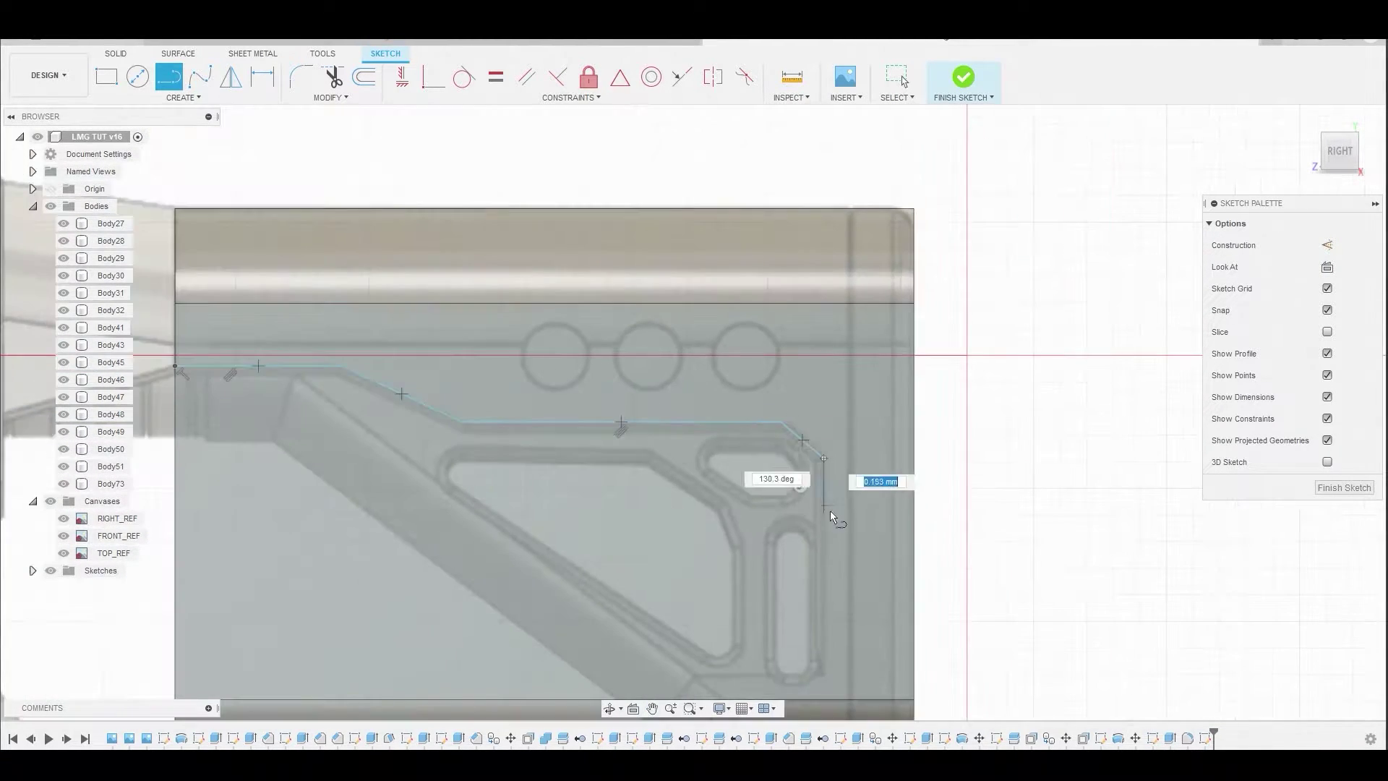
{"action": "middle_click_drag", "start_coordinate": [829, 511], "coordinate": [811, 400]}
{"action": "left_click", "coordinate": [806, 480]}
{"action": "right_click", "coordinate": [908, 404]}
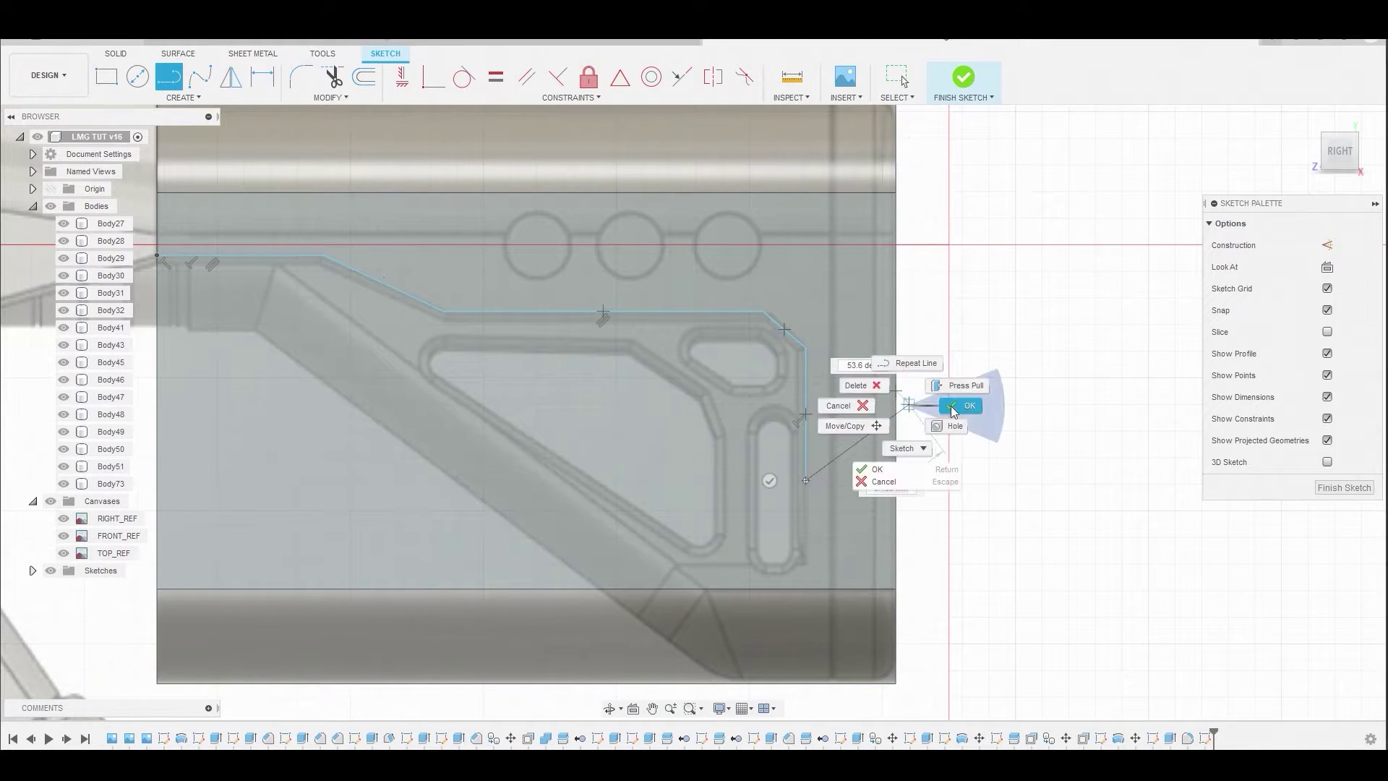
{"action": "left_click", "coordinate": [952, 406]}
{"action": "left_click", "coordinate": [983, 93]}
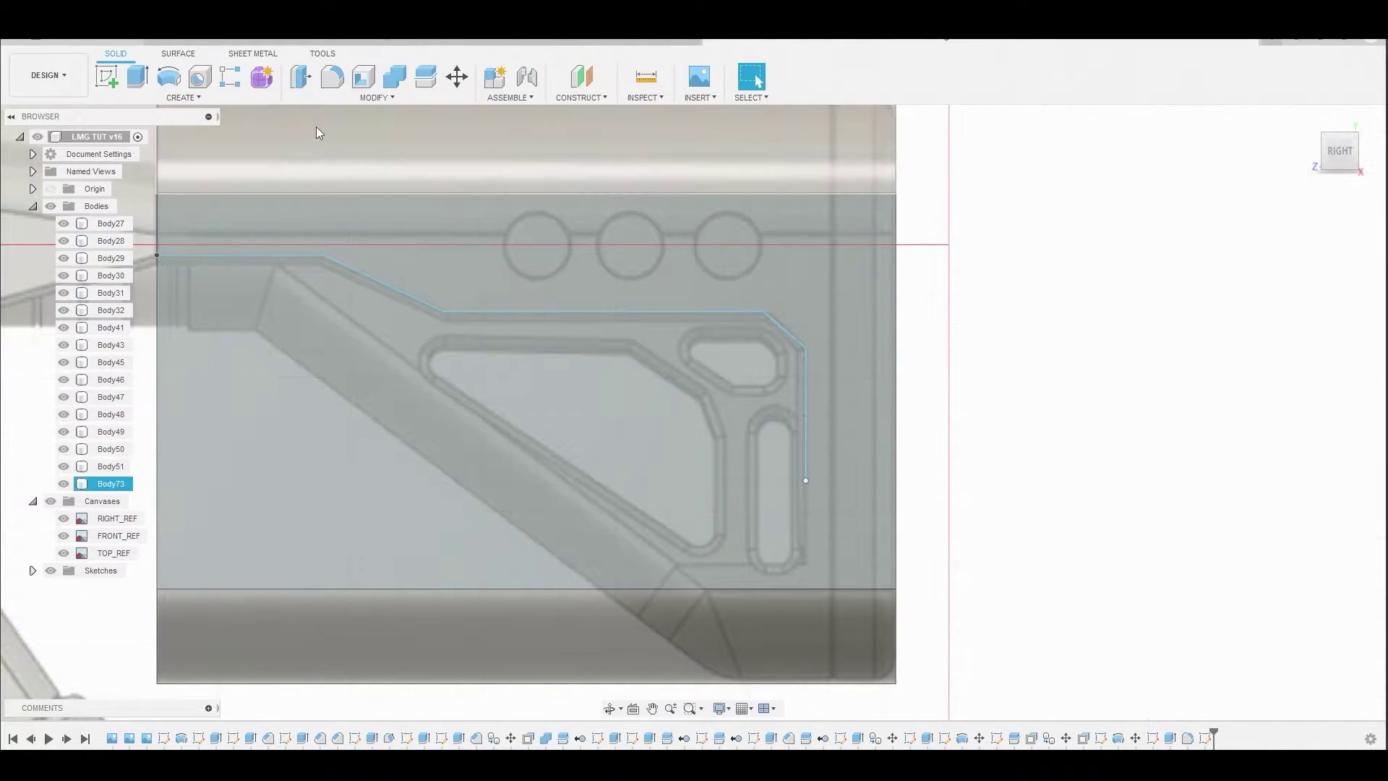
- Split the stock block Body73 into two bodies along the sketched line
{"action": "left_click", "coordinate": [370, 97]}
{"action": "left_click", "coordinate": [340, 292]}
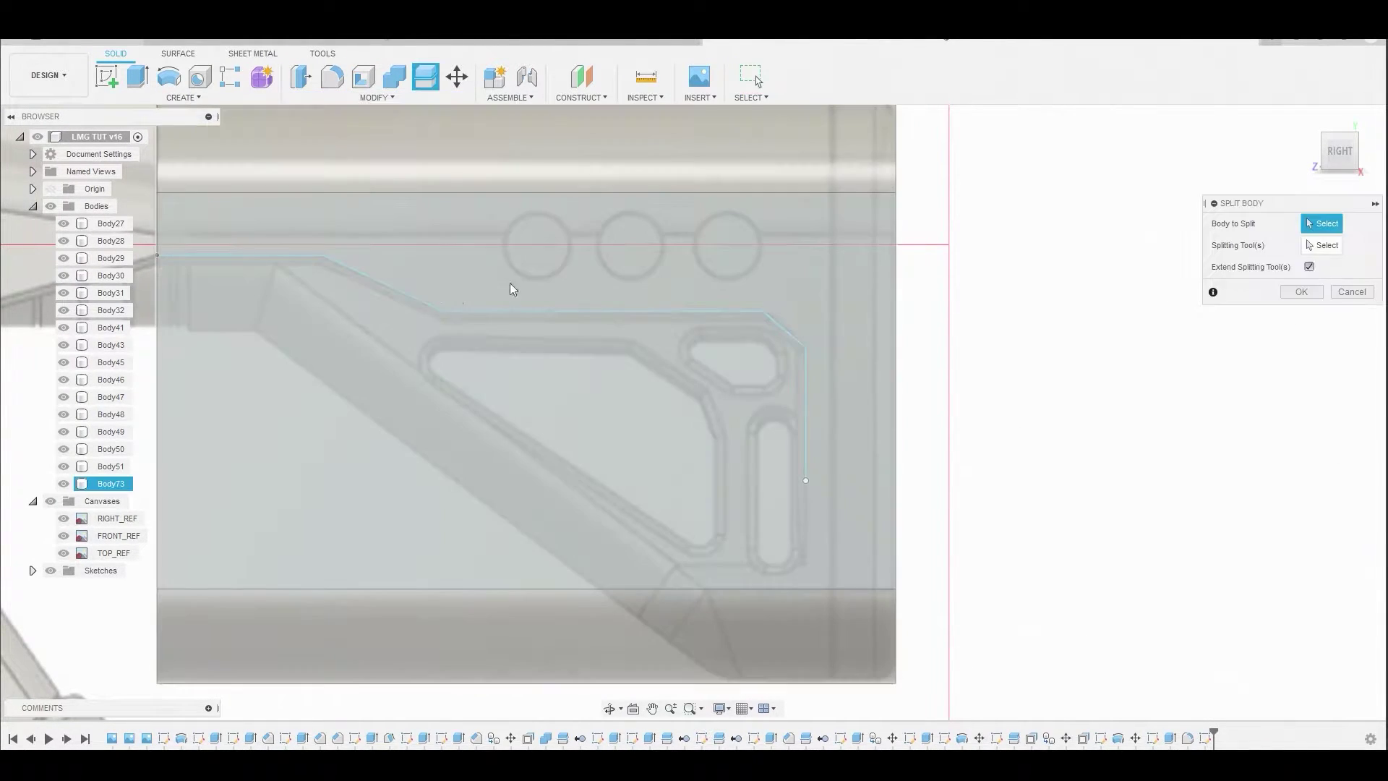
{"action": "left_click", "coordinate": [600, 252]}
{"action": "left_click", "coordinate": [686, 314]}
{"action": "left_click", "coordinate": [1301, 292]}
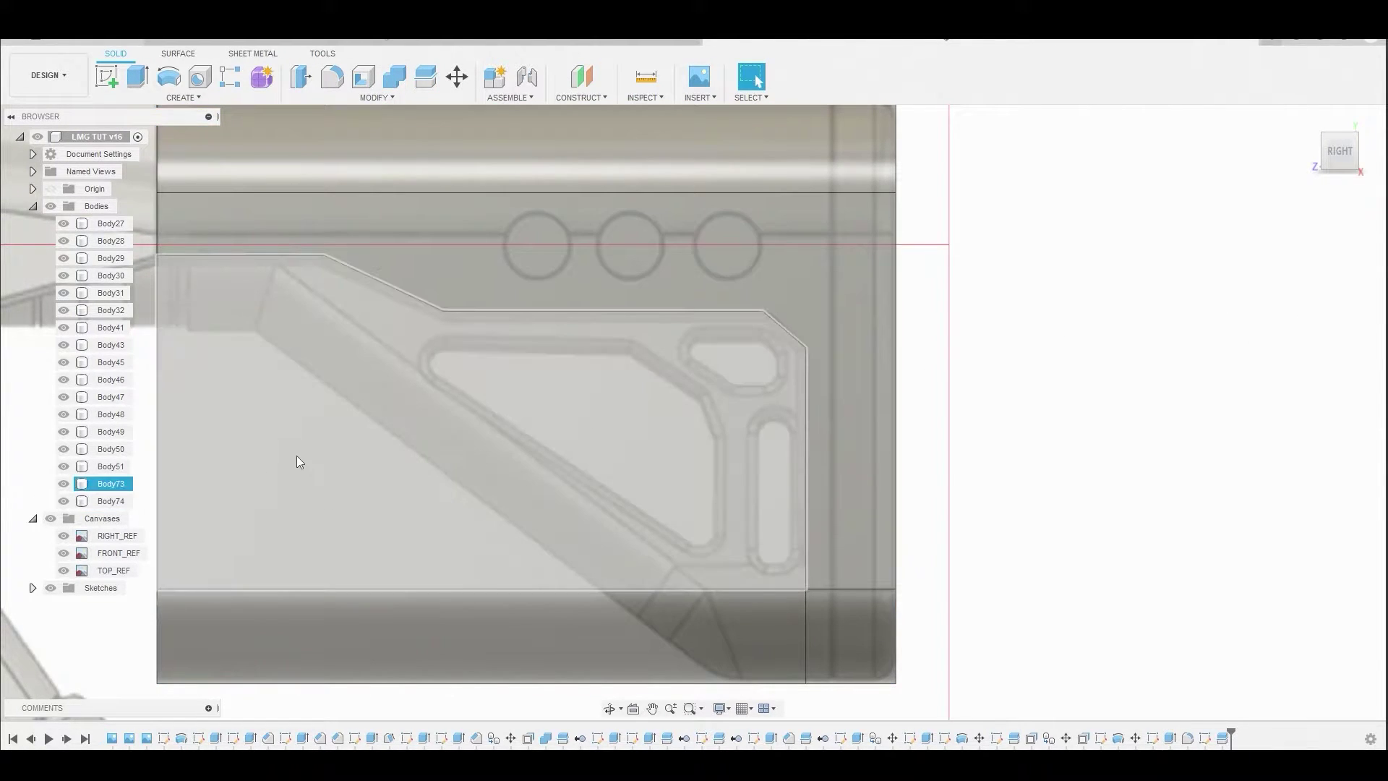
- Remove Body73 and zoom out to view the whole stock and grip
{"action": "right_click", "coordinate": [110, 485]}
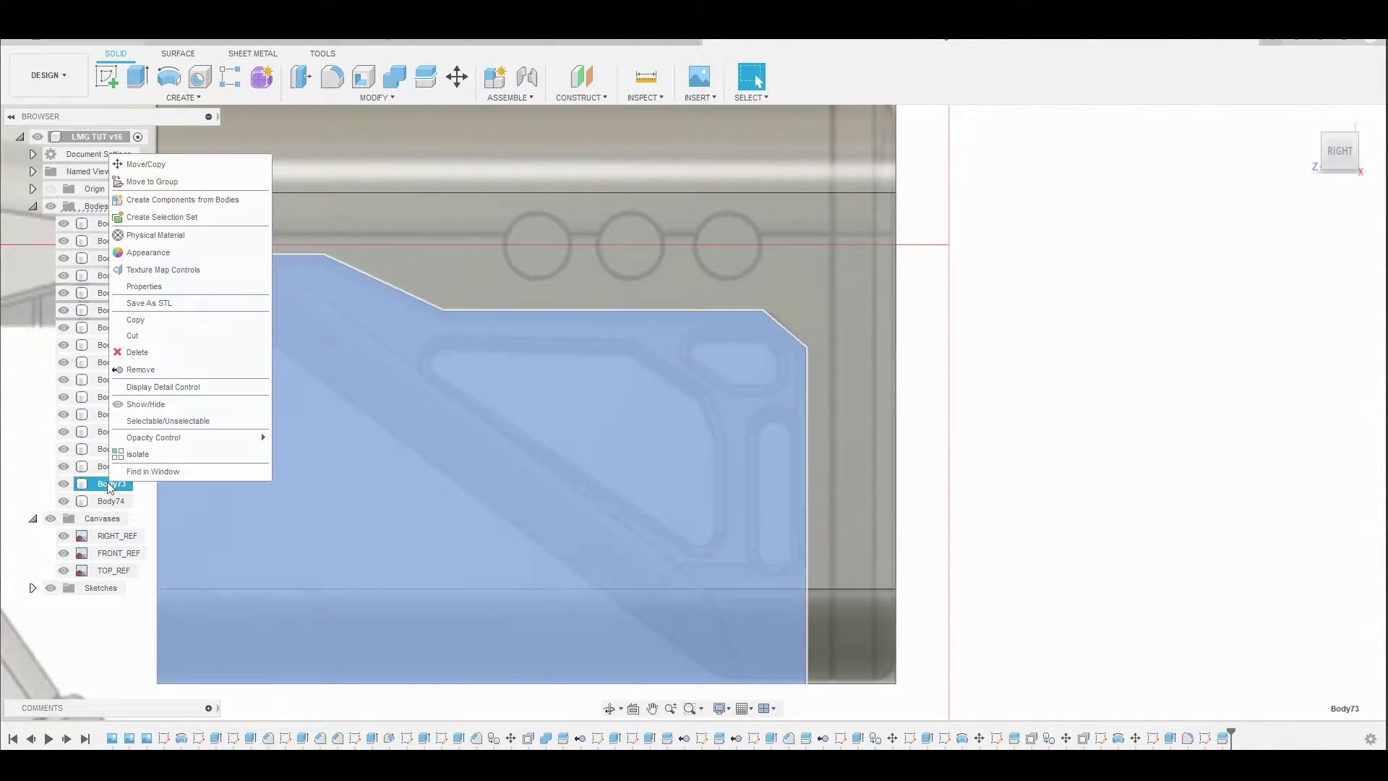
{"action": "left_click", "coordinate": [140, 370]}
{"action": "scroll", "coordinate": [602, 439], "scroll_direction": "down", "scroll_amount": 5}
{"action": "middle_click_drag", "start_coordinate": [730, 422], "coordinate": [878, 417]}
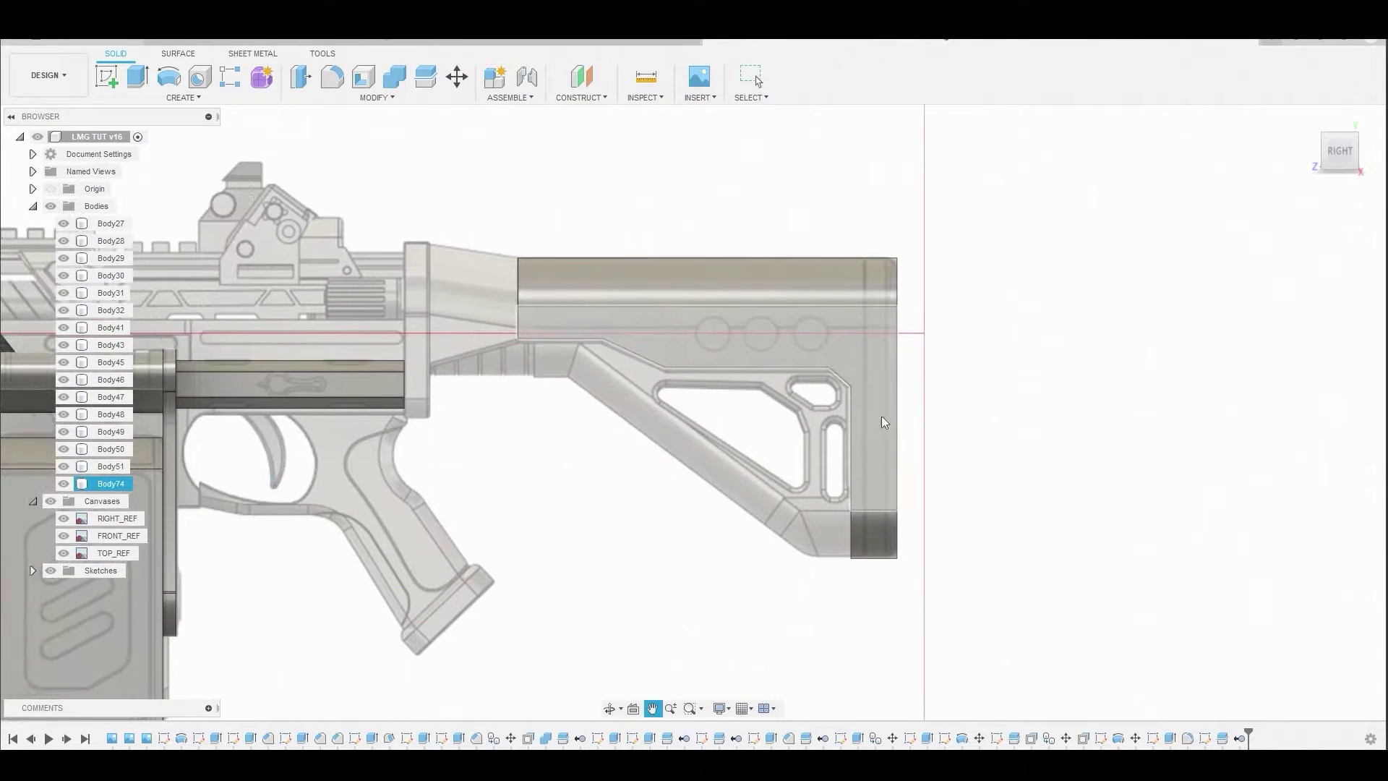
- Start a new sketch on the side plane
{"action": "left_click", "coordinate": [107, 76]}
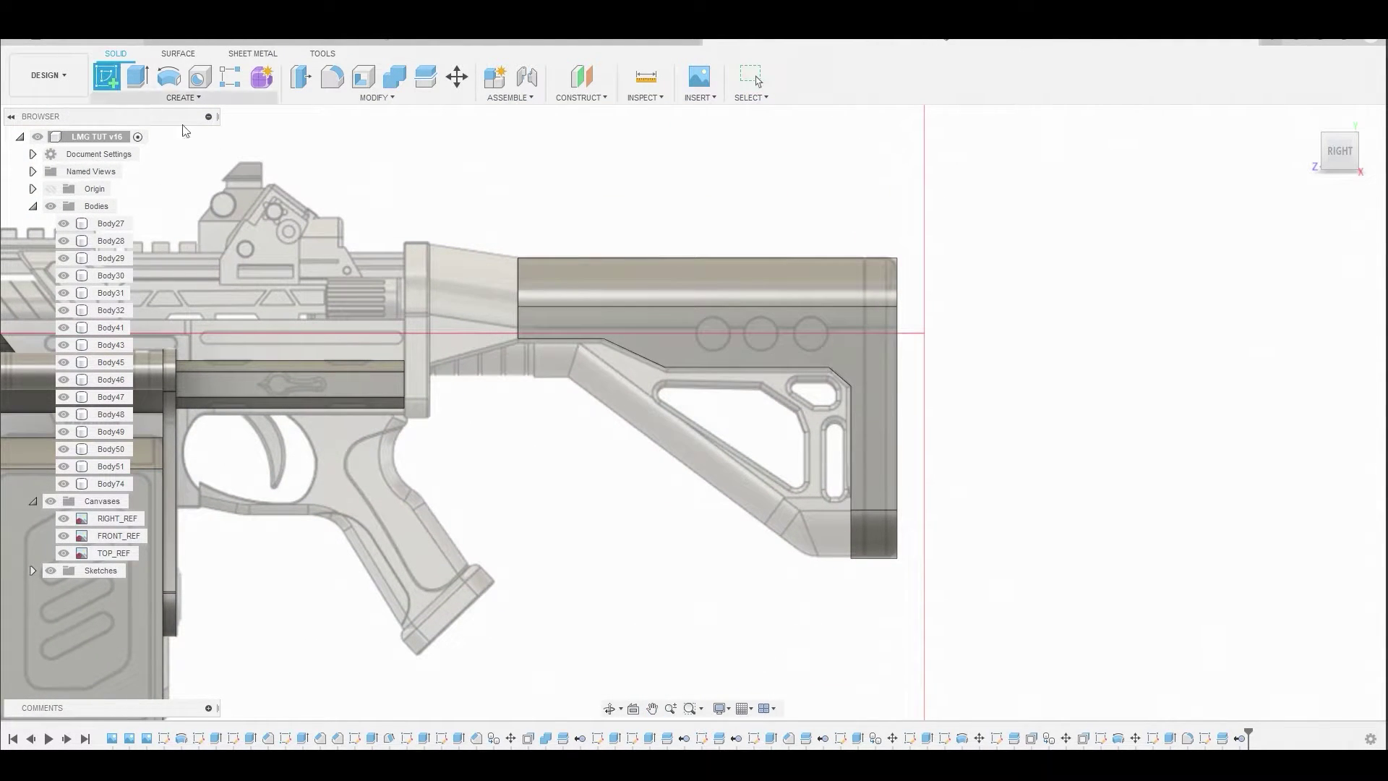
{"action": "left_click", "coordinate": [459, 279]}
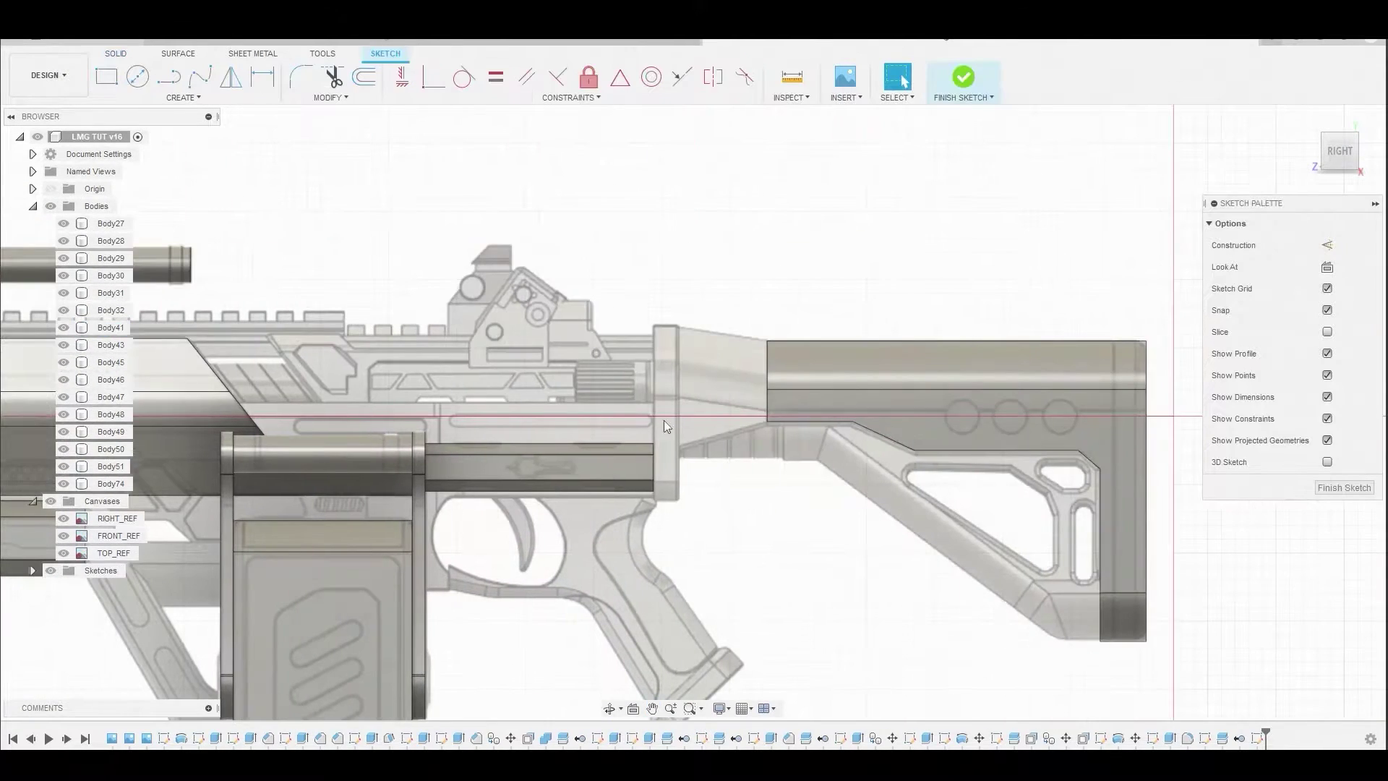
{"action": "scroll", "coordinate": [673, 412], "scroll_direction": "up", "scroll_amount": 3}
- Draw a tall, narrow rectangle over the end plate and select its profile
{"action": "left_click", "coordinate": [107, 77]}
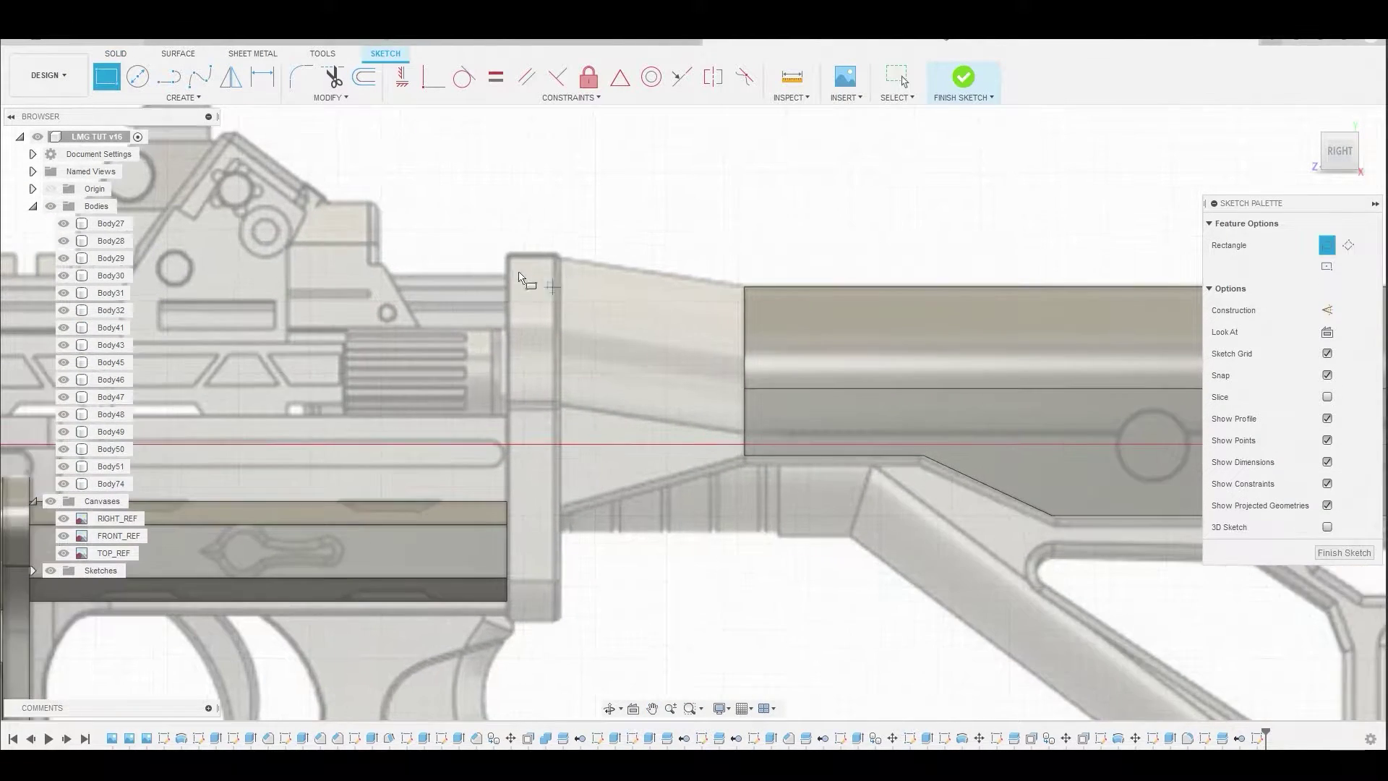
{"action": "scroll", "coordinate": [508, 262], "scroll_direction": "up", "scroll_amount": 2}
{"action": "left_click", "coordinate": [508, 253]}
{"action": "middle_click_drag", "start_coordinate": [576, 660], "coordinate": [611, 595]}
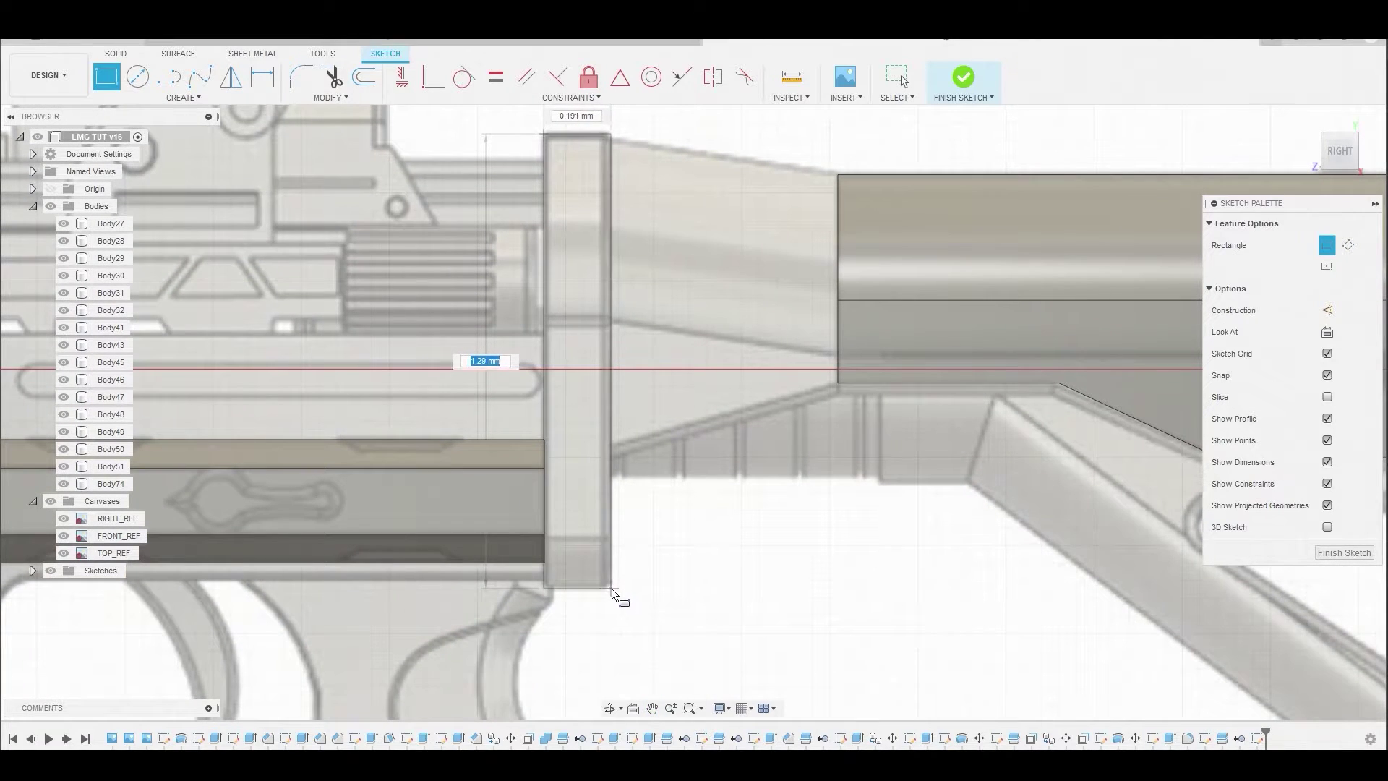
{"action": "left_click", "coordinate": [611, 590]}
{"action": "right_click", "coordinate": [679, 543]}
{"action": "left_click", "coordinate": [731, 549]}
{"action": "left_click", "coordinate": [588, 476]}
{"action": "right_click", "coordinate": [588, 476]}
- Extrude the end-plate rectangle 0.403 mm symmetrically as new body Body75
{"action": "left_click", "coordinate": [634, 457]}
{"action": "type", "text": "0.403"}
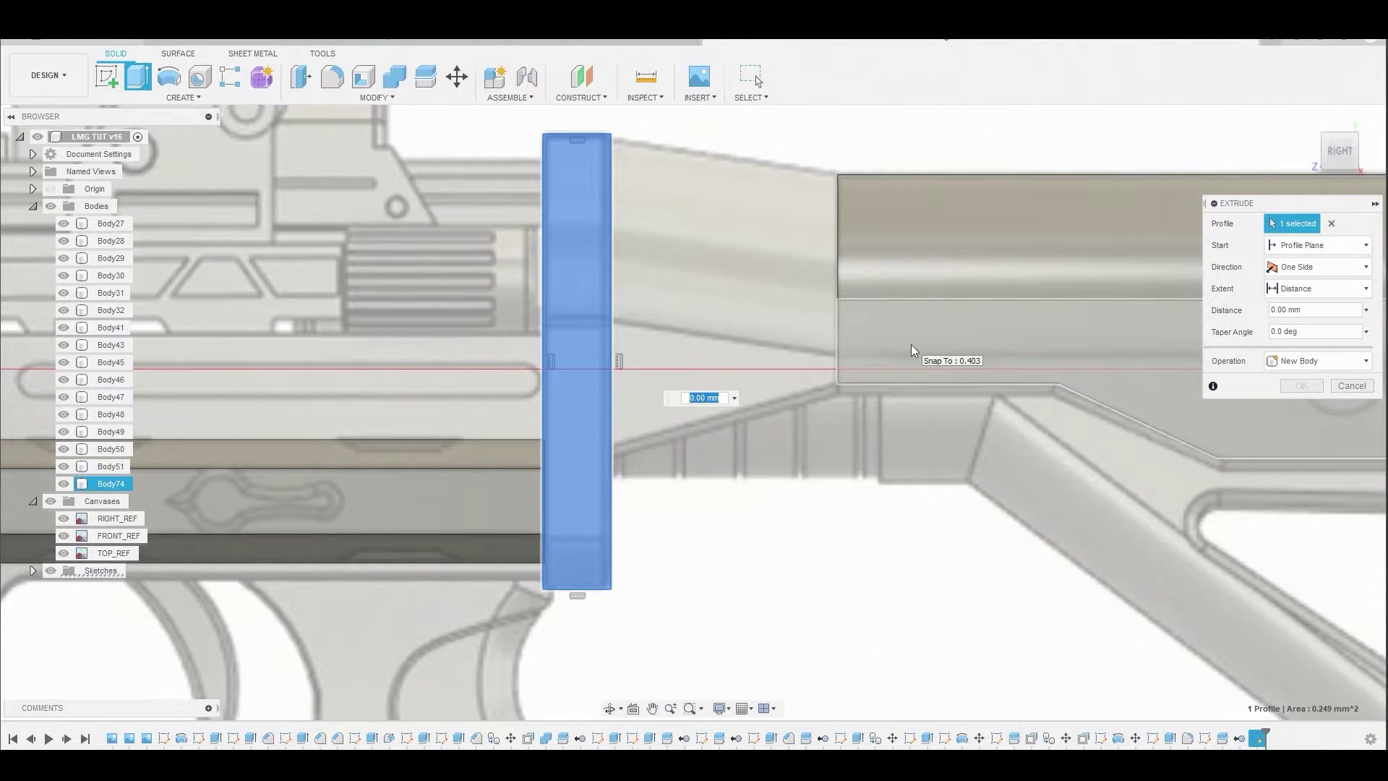
{"action": "left_click", "coordinate": [1298, 363]}
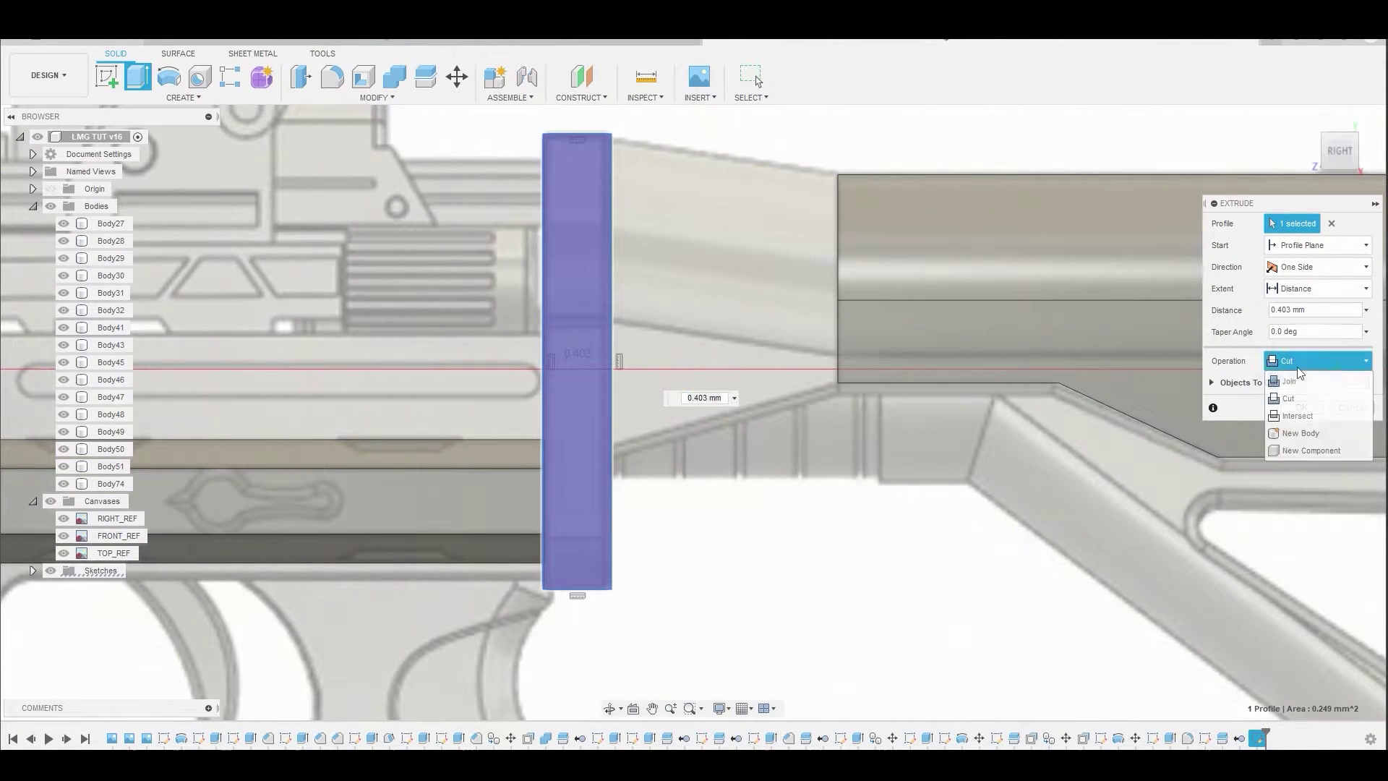
{"action": "left_click", "coordinate": [1315, 431]}
{"action": "left_click", "coordinate": [1315, 267]}
{"action": "left_click", "coordinate": [1314, 322]}
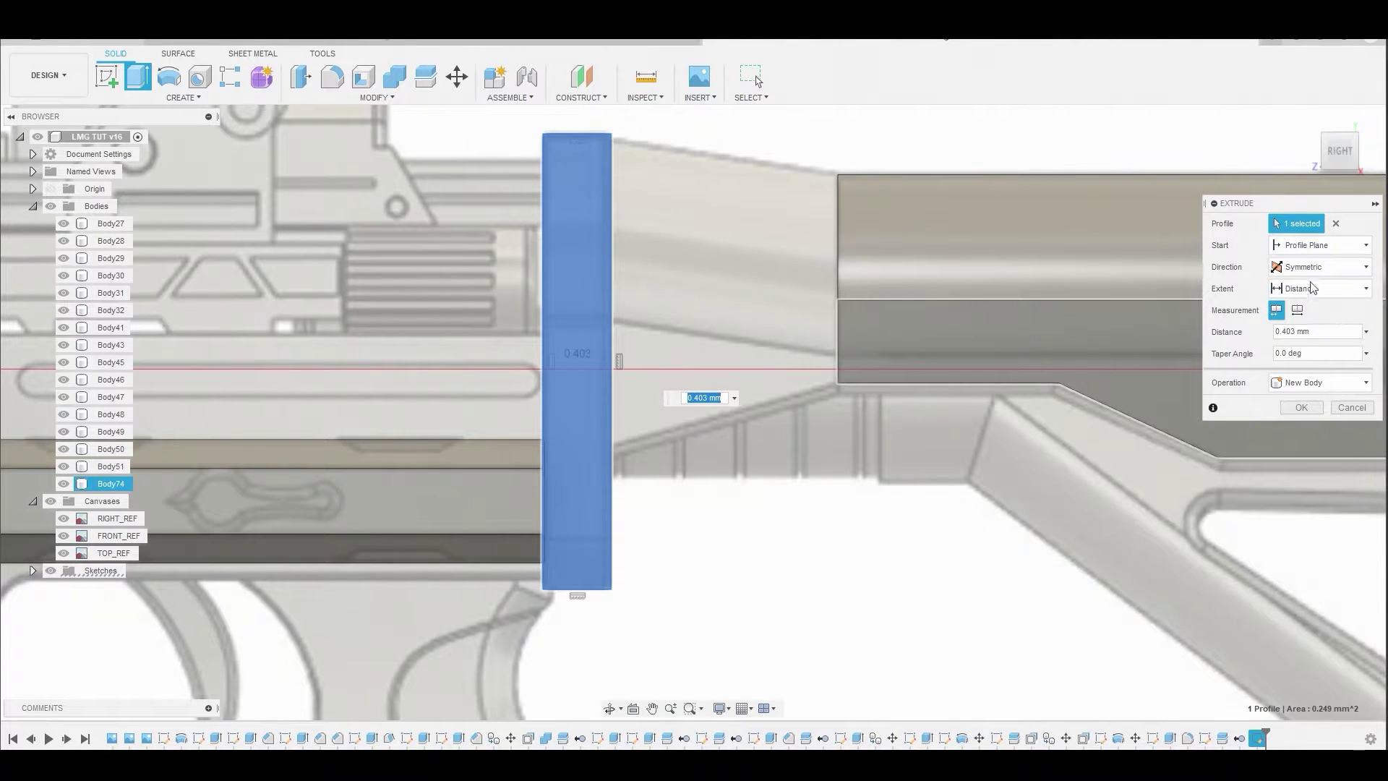
{"action": "left_click", "coordinate": [1339, 127]}
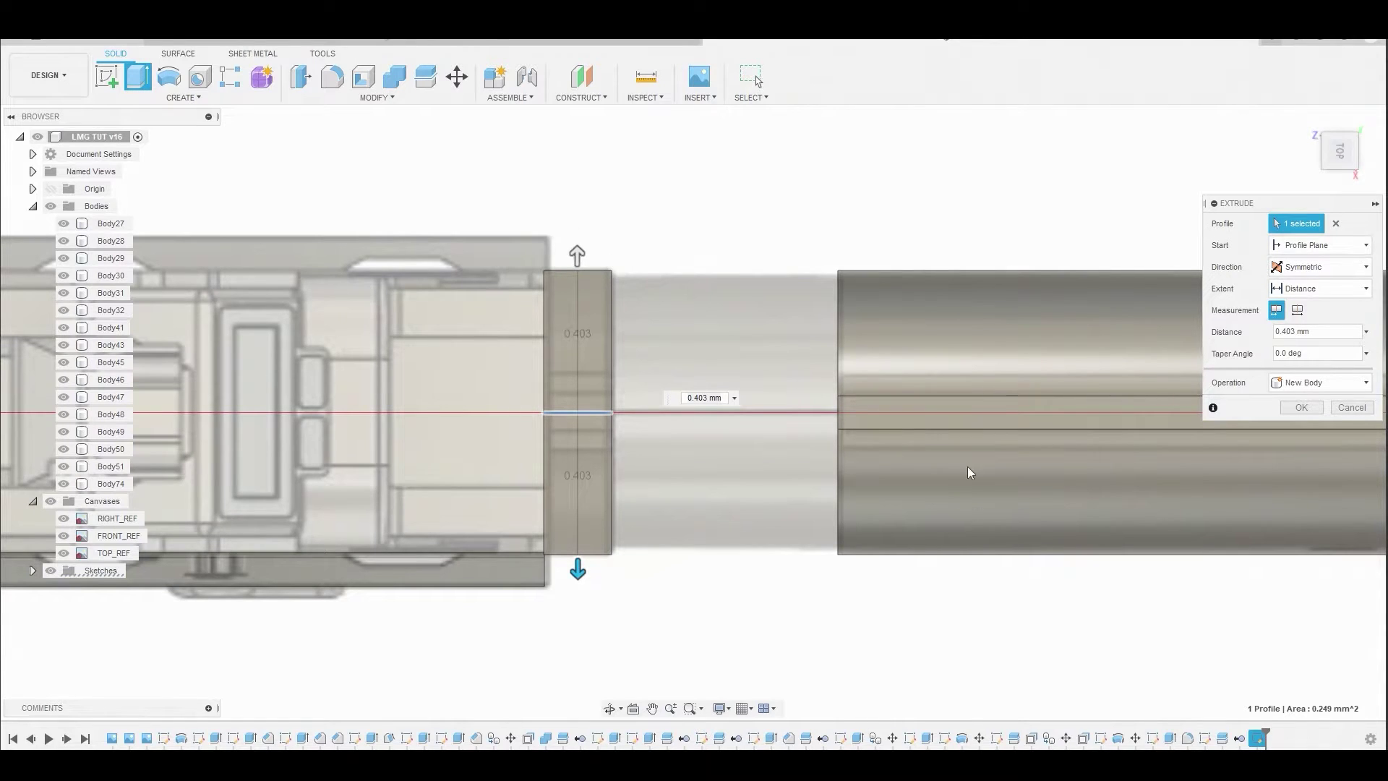
{"action": "left_click", "coordinate": [1301, 407]}
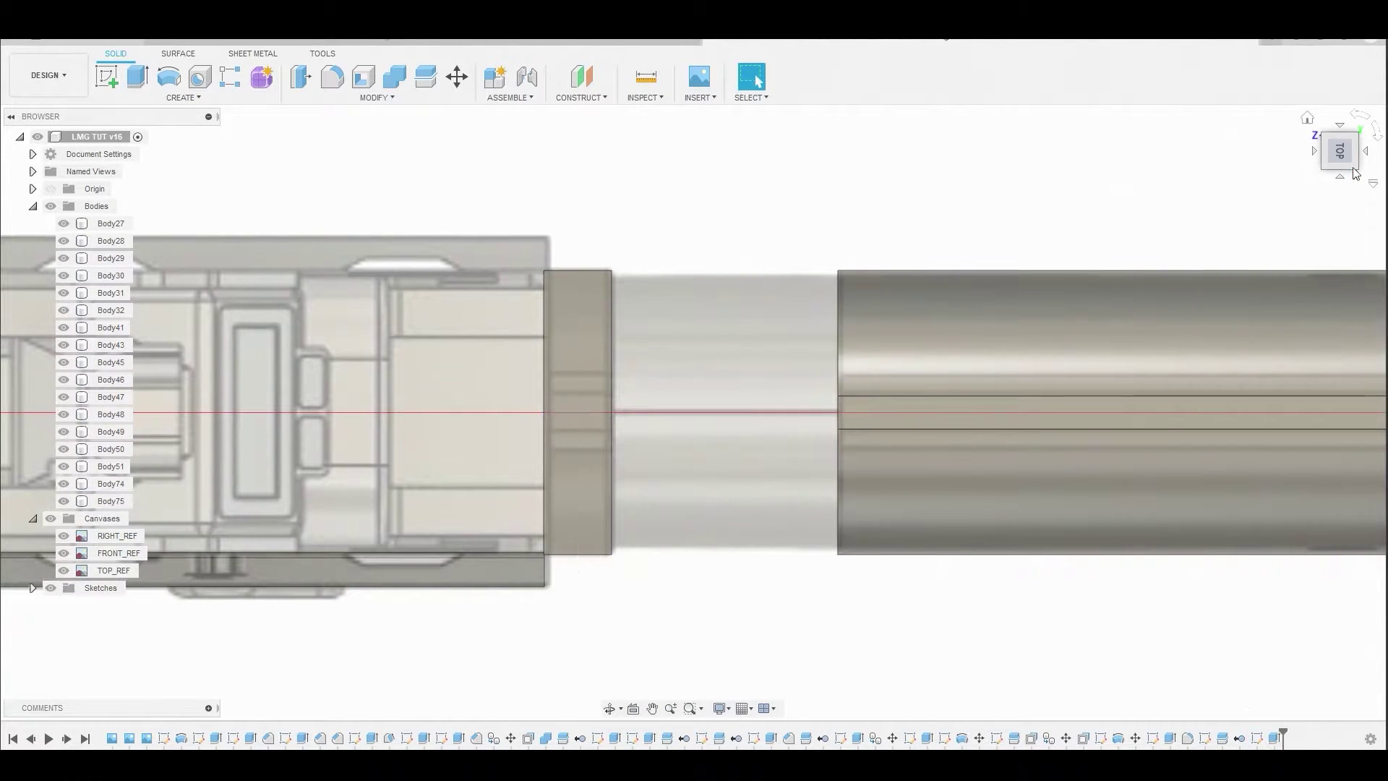
- Fillet the end plate's top and bottom edges with a 0.336 mm radius
{"action": "key", "text": "f"}
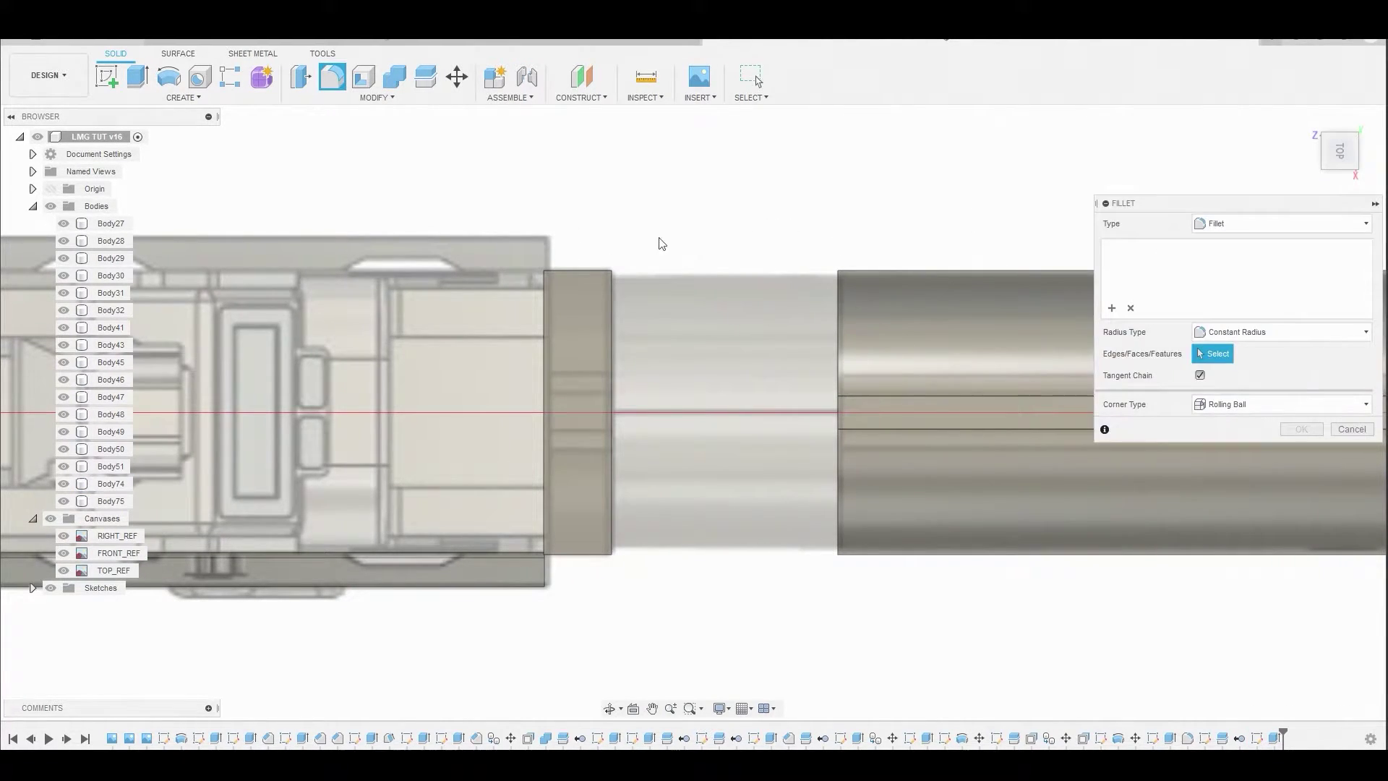
{"action": "left_click", "coordinate": [583, 272]}
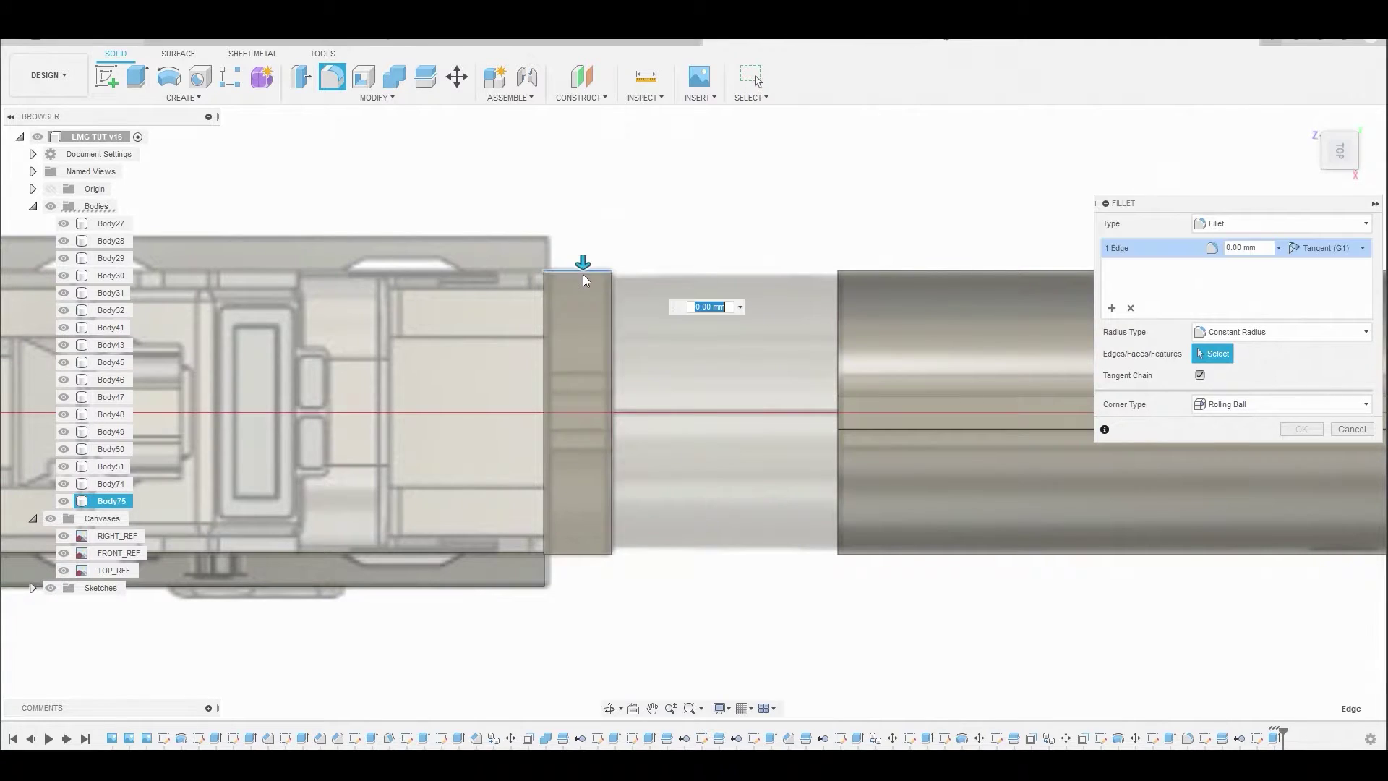
{"action": "left_click", "coordinate": [584, 555]}
{"action": "left_click_drag", "start_coordinate": [582, 559], "coordinate": [580, 525]}
{"action": "left_click", "coordinate": [1297, 431]}
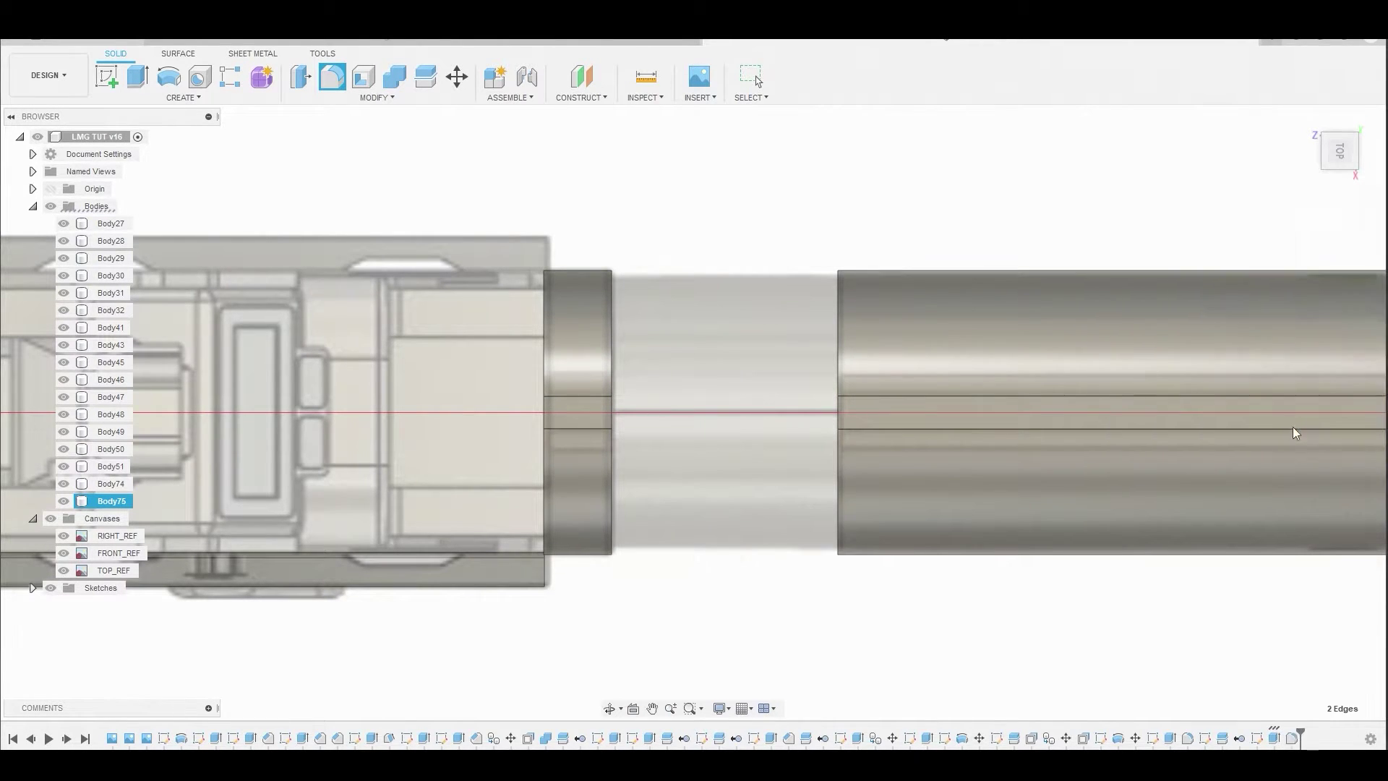
{"action": "left_click", "coordinate": [1345, 181]}
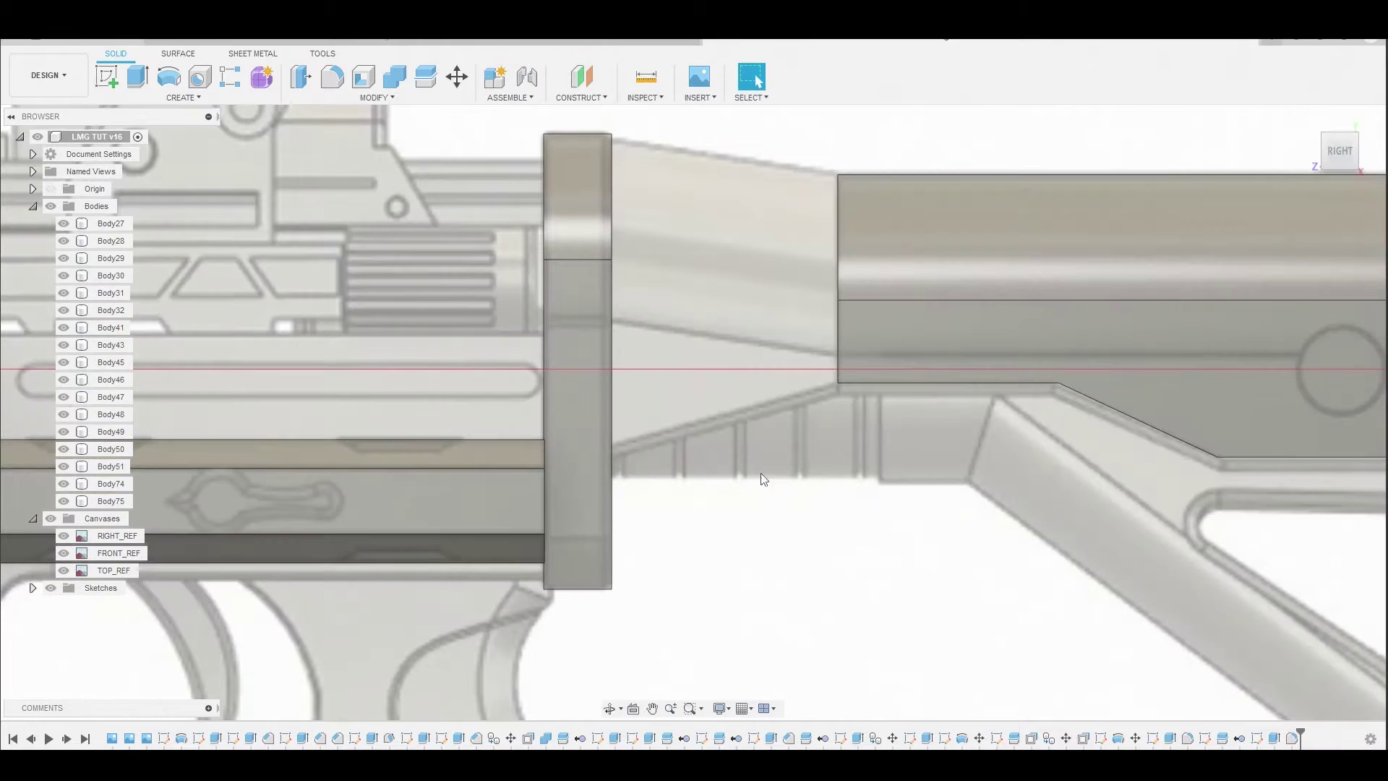
- Fillet two neighbouring bottom edges of the end plate with a 0.049 mm radius
{"action": "key", "text": "f"}
{"action": "middle_click_drag", "start_coordinate": [721, 571], "coordinate": [672, 602], "text": "shift"}
{"action": "left_click", "coordinate": [655, 578]}
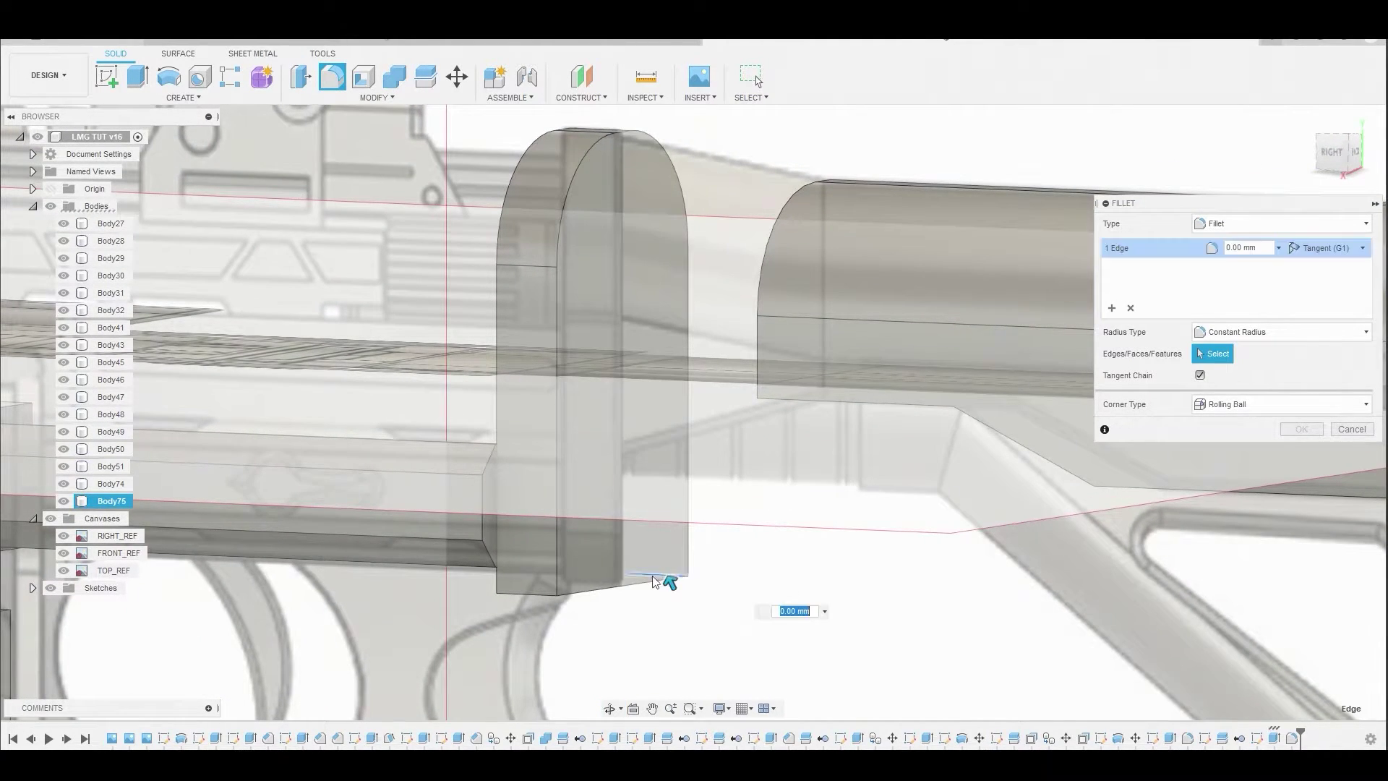
{"action": "left_click", "coordinate": [537, 595]}
{"action": "middle_click_drag", "start_coordinate": [537, 597], "coordinate": [633, 596], "text": "shift"}
{"action": "left_click_drag", "start_coordinate": [591, 593], "coordinate": [591, 580]}
{"action": "left_click", "coordinate": [1295, 430]}
{"action": "scroll", "coordinate": [756, 419], "scroll_direction": "down", "scroll_amount": 2}
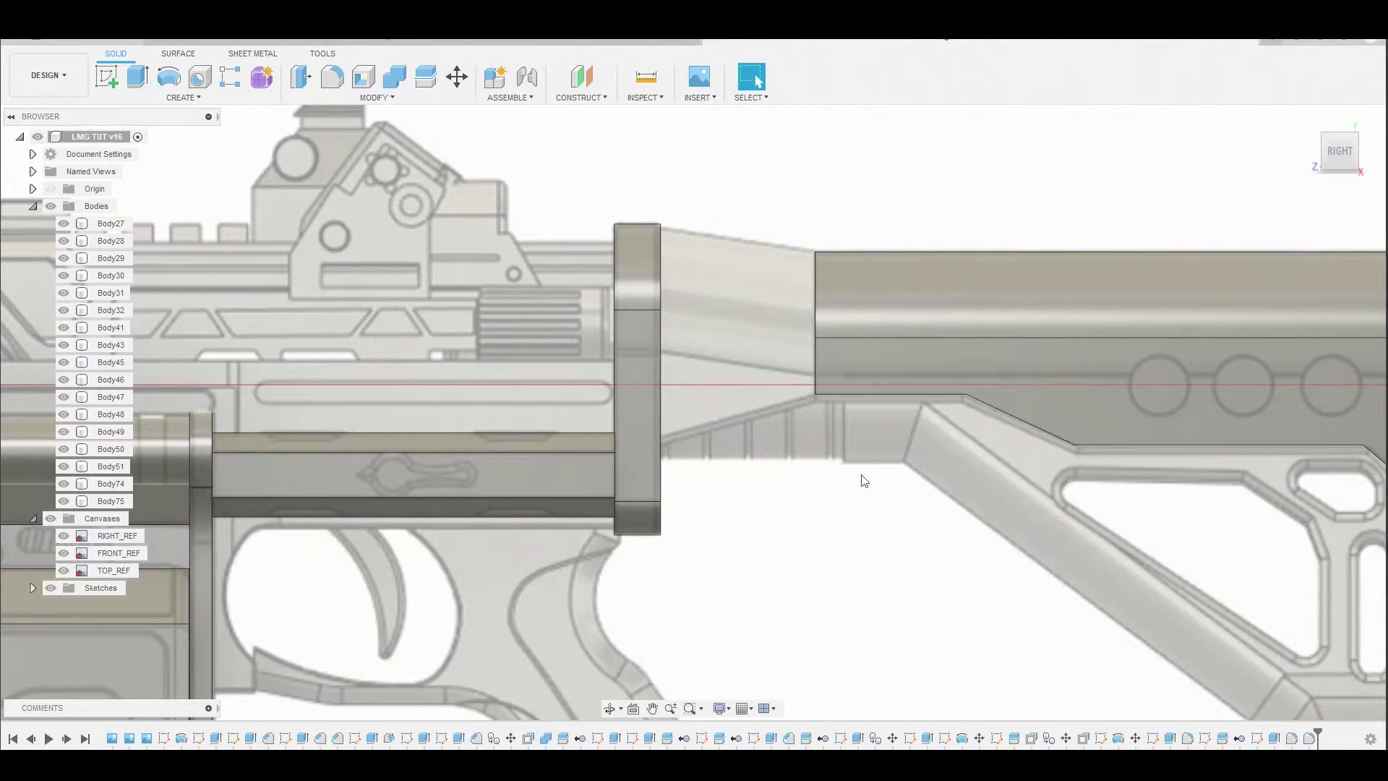
{"action": "middle_click_drag", "start_coordinate": [889, 483], "coordinate": [543, 362]}
- Sketch a rectangle on the side plane from under the stock tube to the stock's bottom rear
{"action": "left_click", "coordinate": [116, 75]}
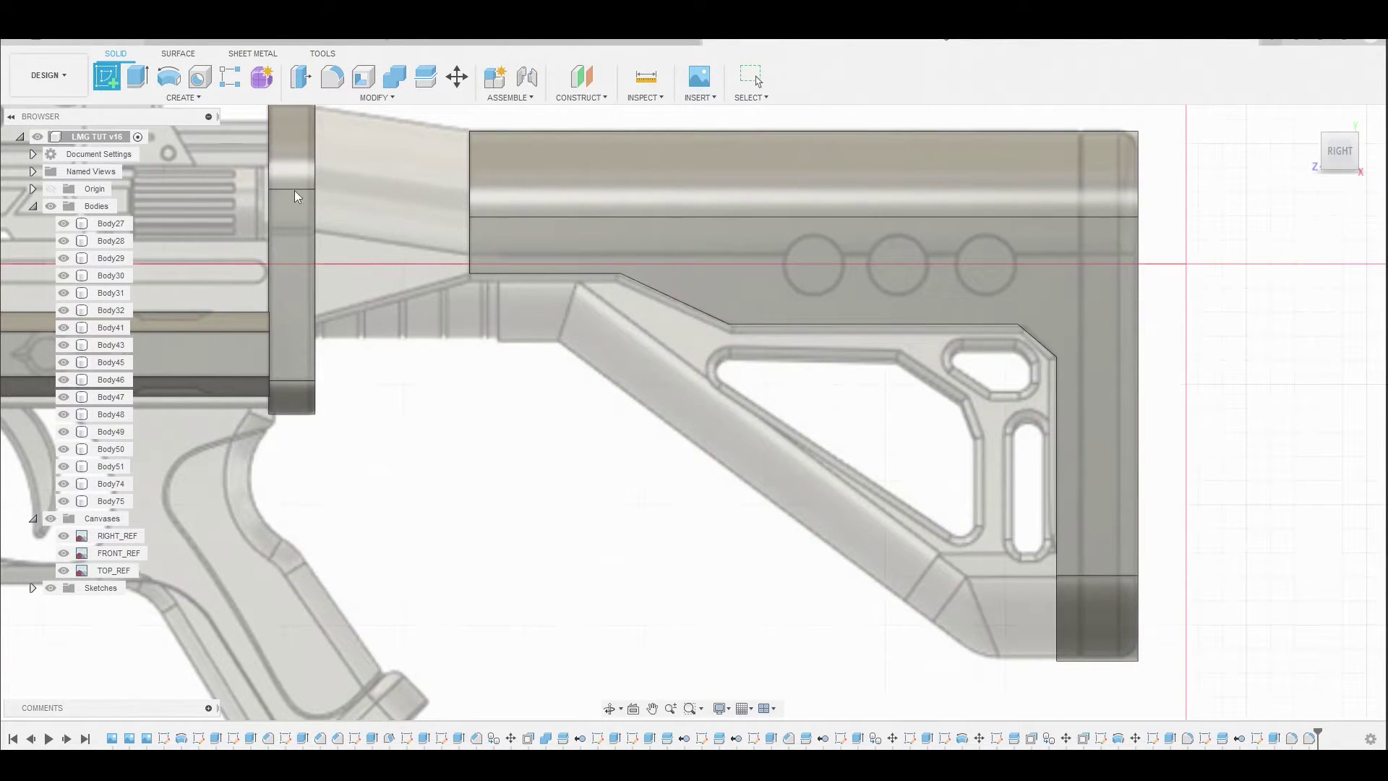
{"action": "left_click", "coordinate": [584, 389]}
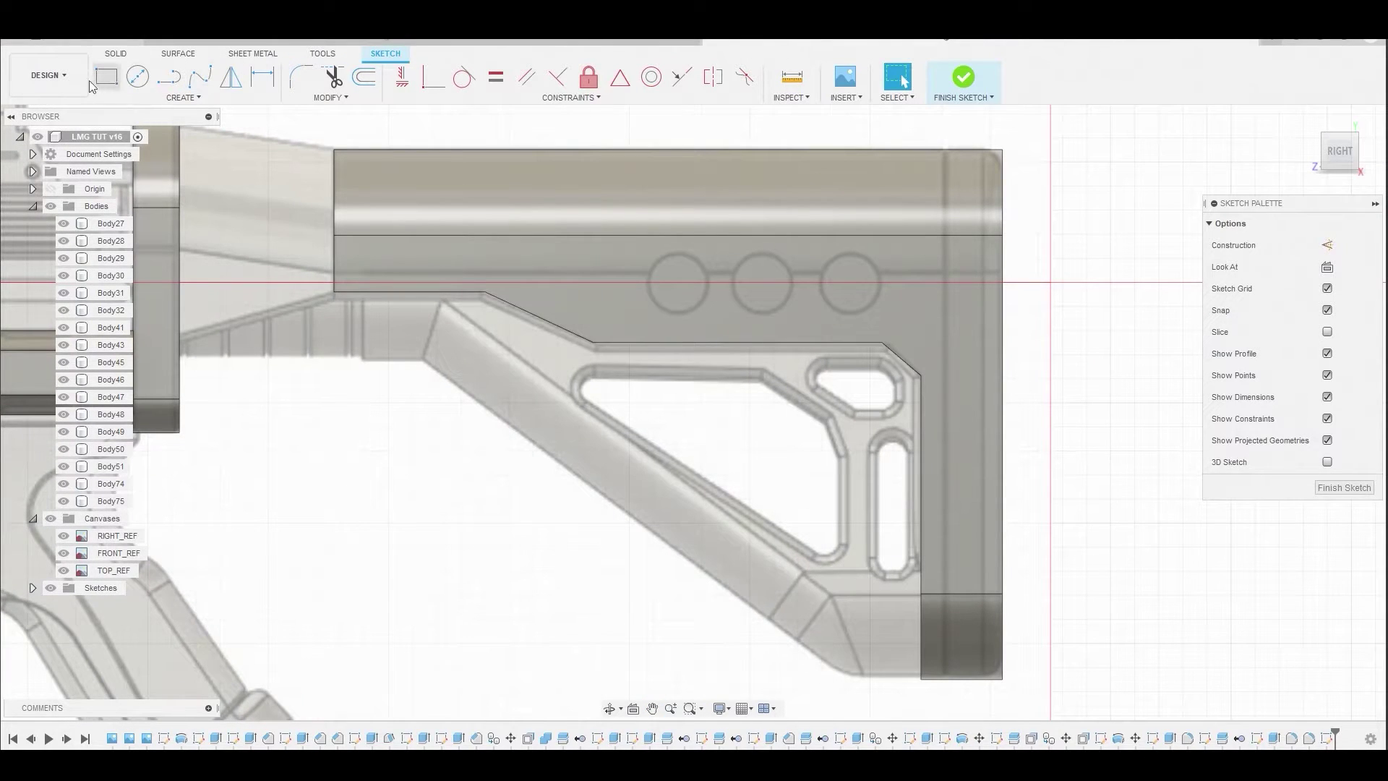
{"action": "left_click", "coordinate": [107, 76]}
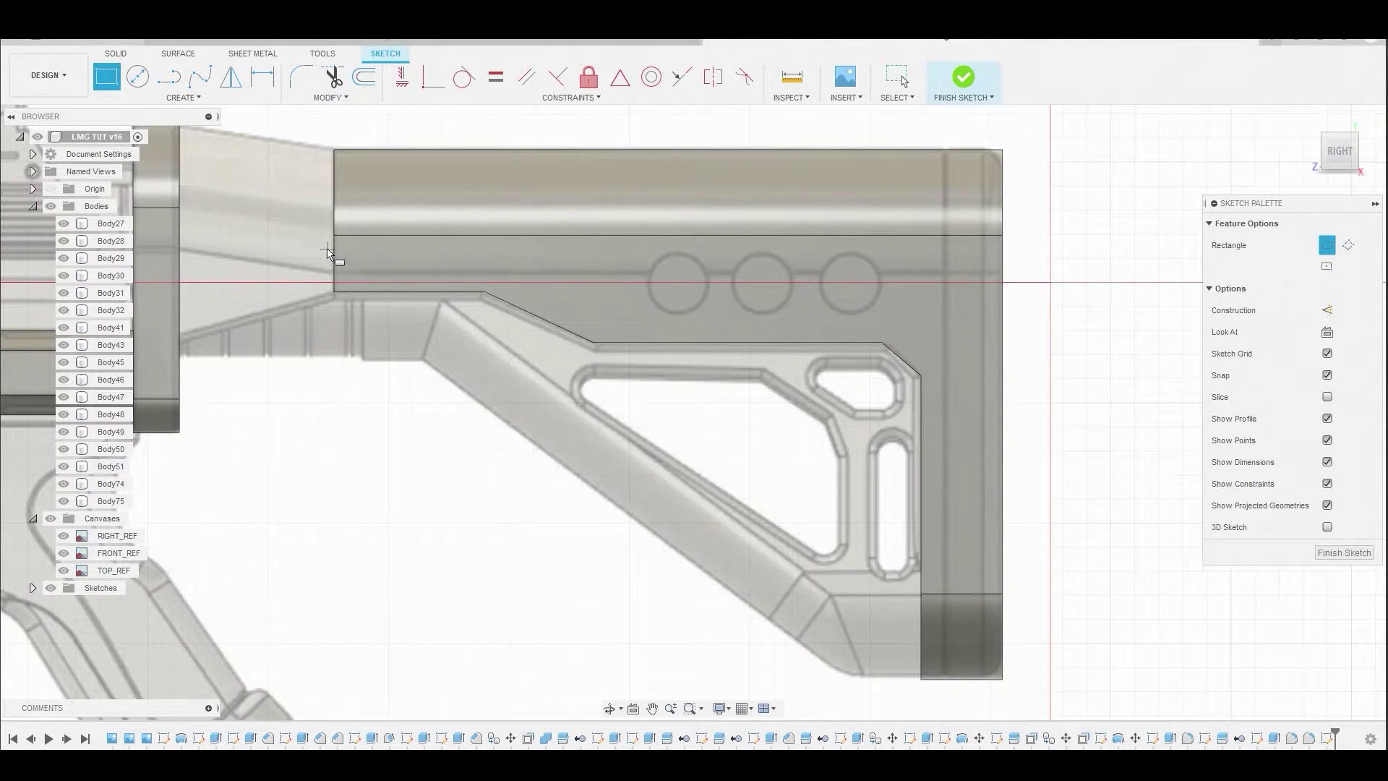
{"action": "left_click", "coordinate": [366, 248]}
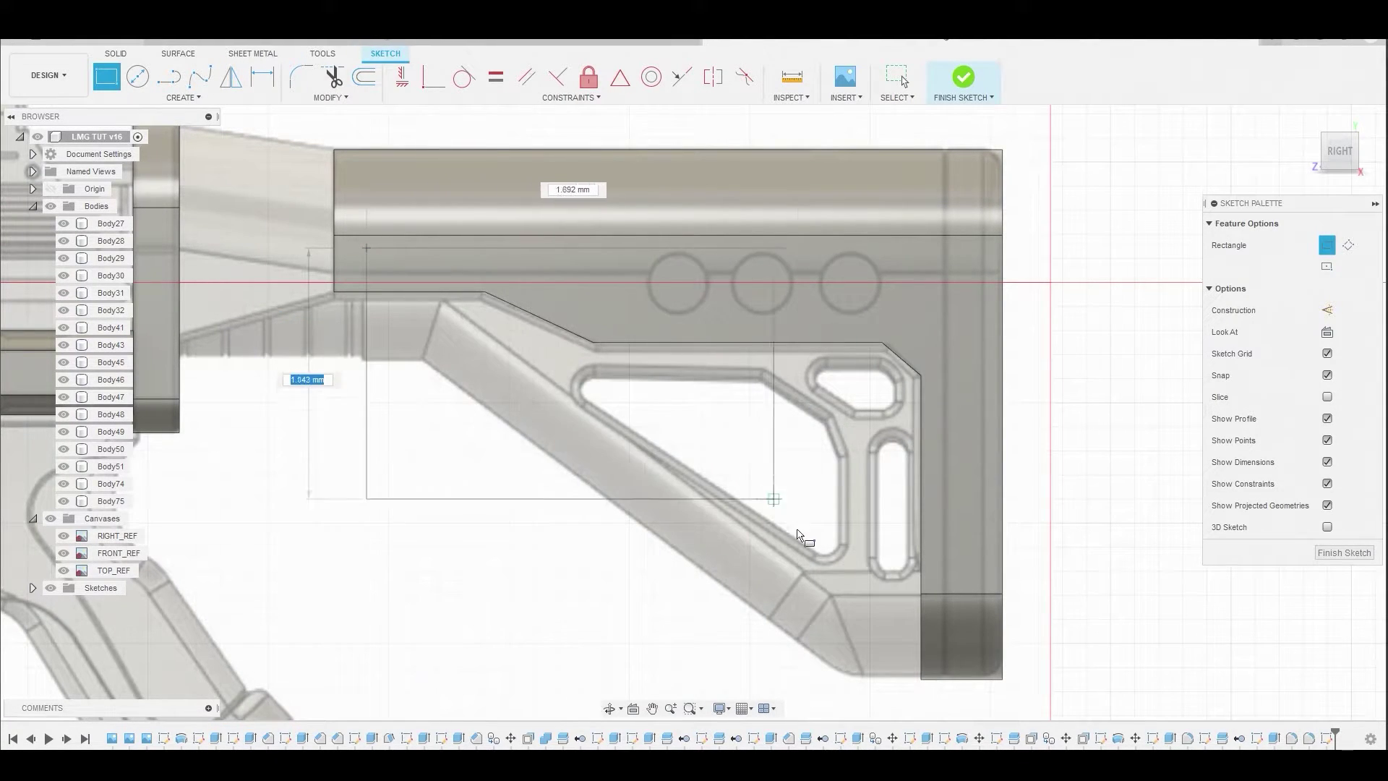
{"action": "scroll", "coordinate": [947, 695], "scroll_direction": "up", "scroll_amount": 3}
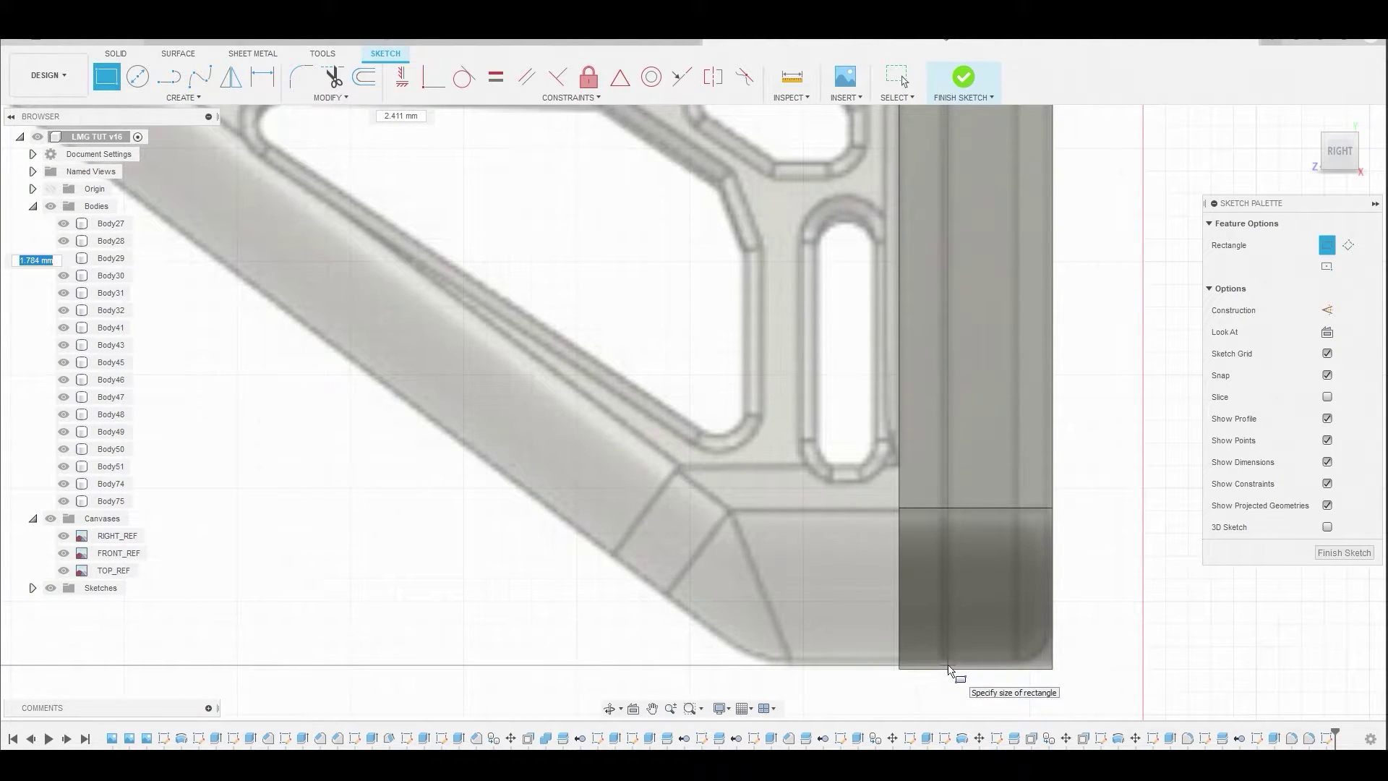
{"action": "left_click", "coordinate": [948, 668]}
- Cancel the stray rectangle and nudge the rectangle's left side slightly left
{"action": "left_click", "coordinate": [728, 532]}
{"action": "key", "text": "Escape"}
{"action": "scroll", "coordinate": [506, 407], "scroll_direction": "down", "scroll_amount": 3}
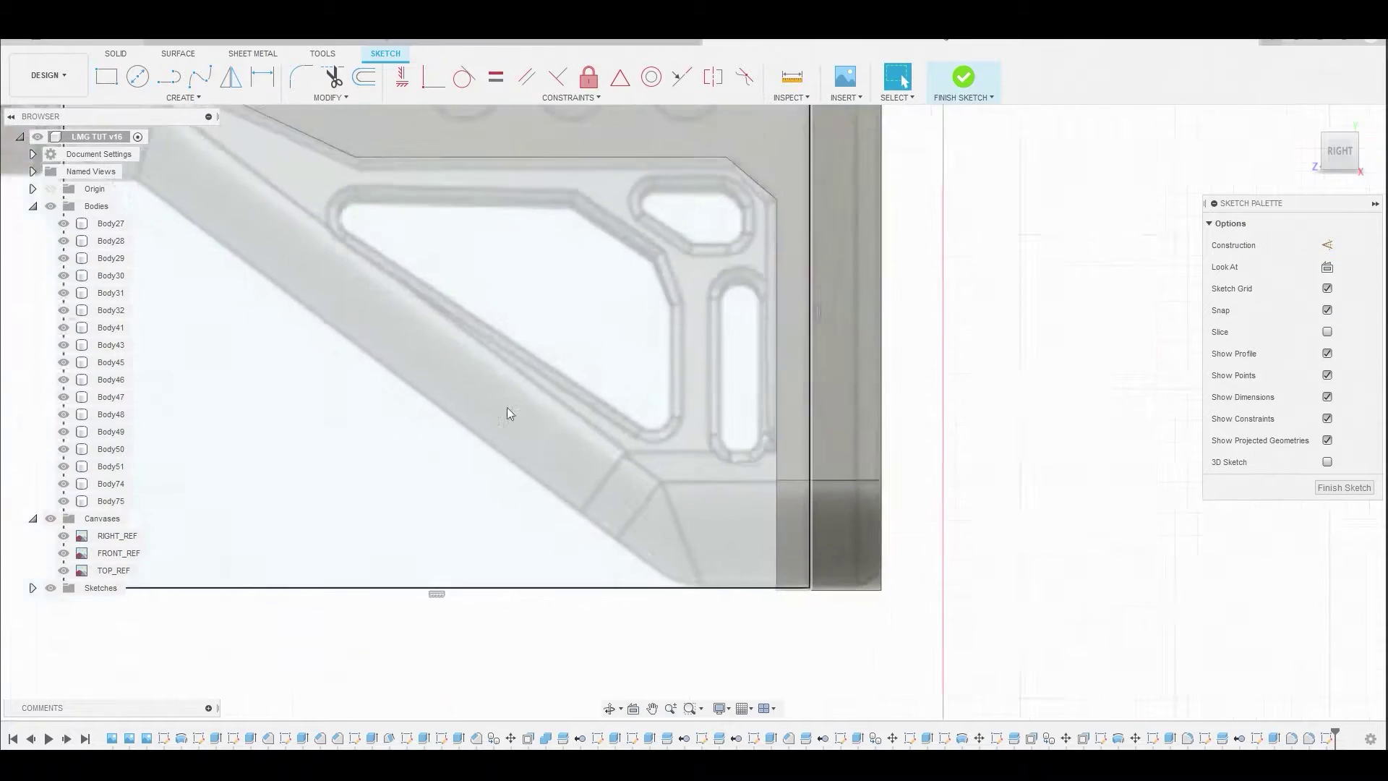
{"action": "scroll", "coordinate": [462, 522], "scroll_direction": "up", "scroll_amount": 5}
{"action": "left_click", "coordinate": [630, 554]}
{"action": "left_click_drag", "start_coordinate": [631, 554], "coordinate": [623, 554]}
- Extrude the lower-stock rectangle 0.403 mm symmetrically into new body Body76
{"action": "left_click", "coordinate": [754, 518]}
{"action": "right_click", "coordinate": [754, 518]}
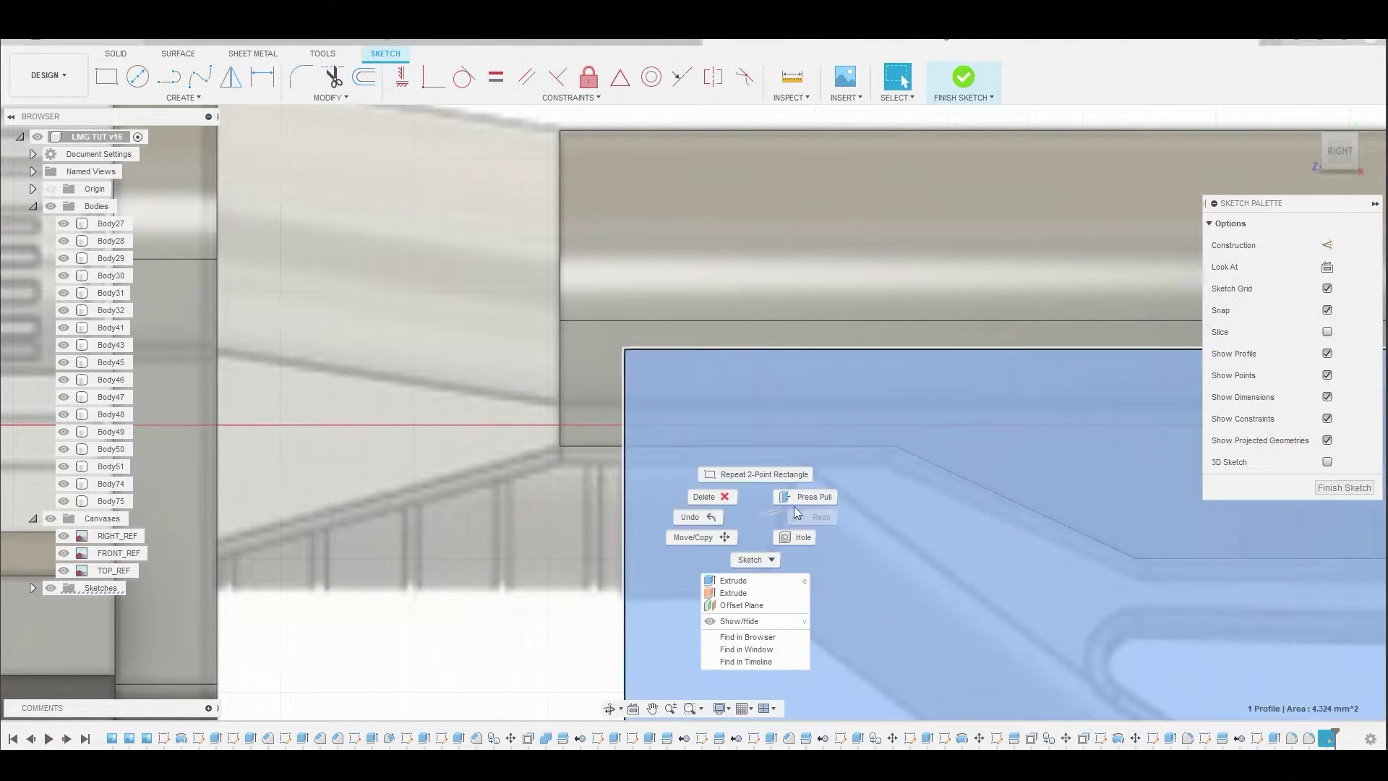
{"action": "left_click", "coordinate": [810, 499]}
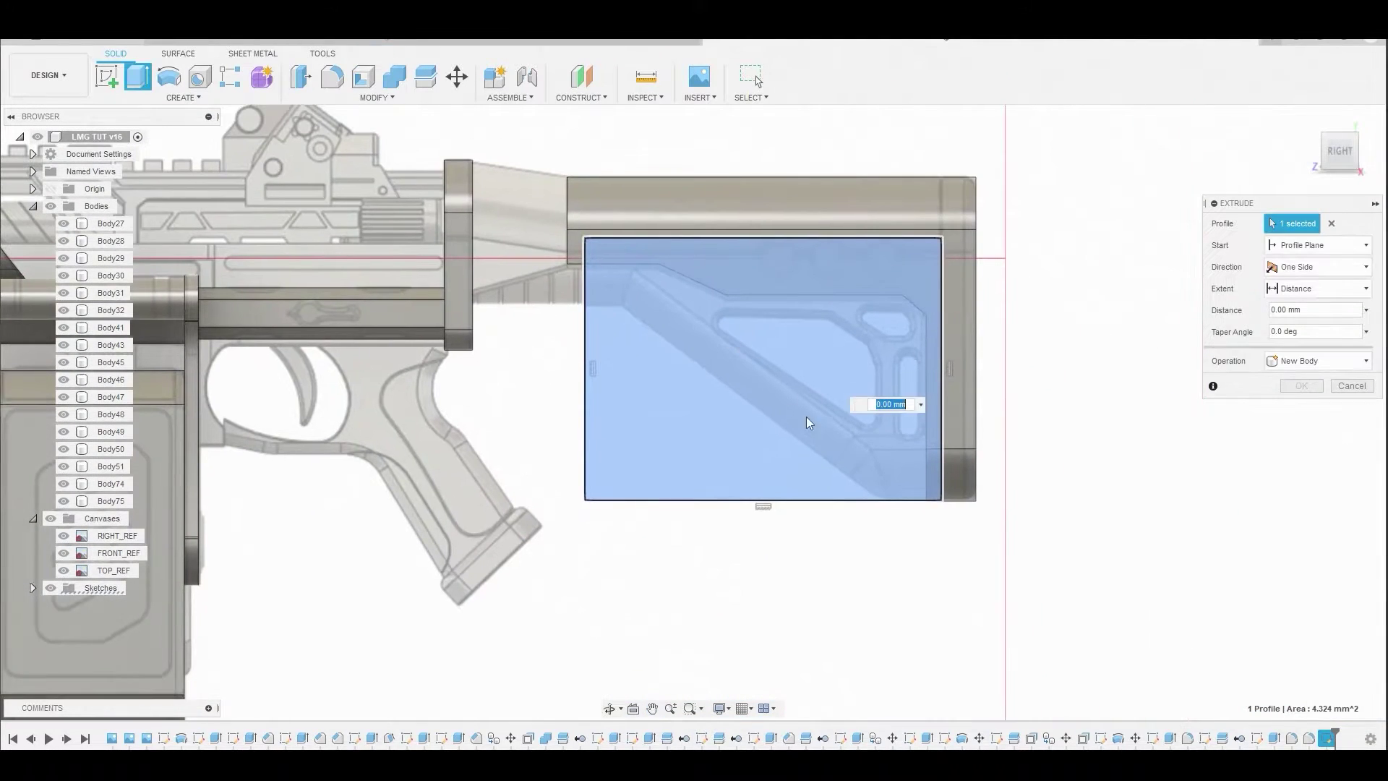
{"action": "middle_click_drag", "start_coordinate": [837, 451], "coordinate": [937, 406], "text": "shift"}
{"action": "type", "text": "0.403"}
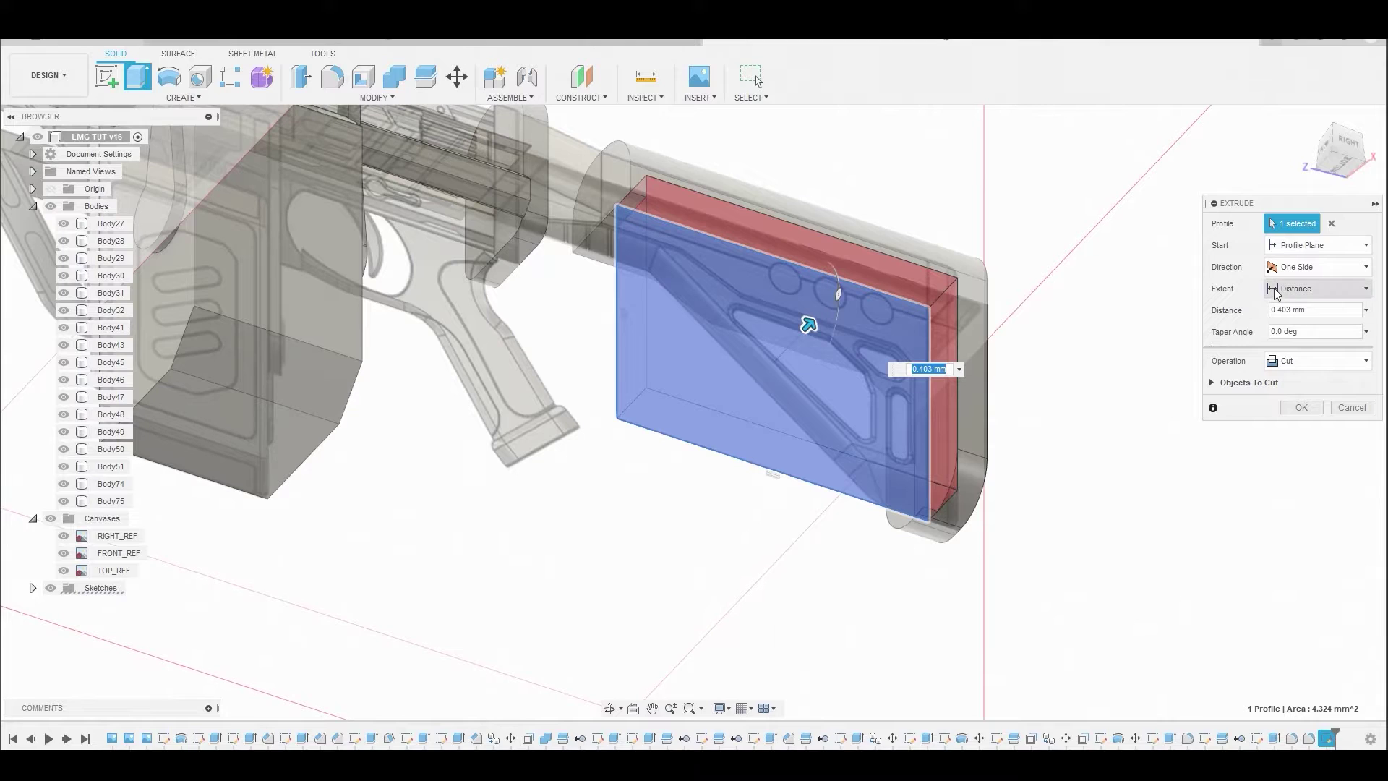
{"action": "left_click", "coordinate": [1311, 265]}
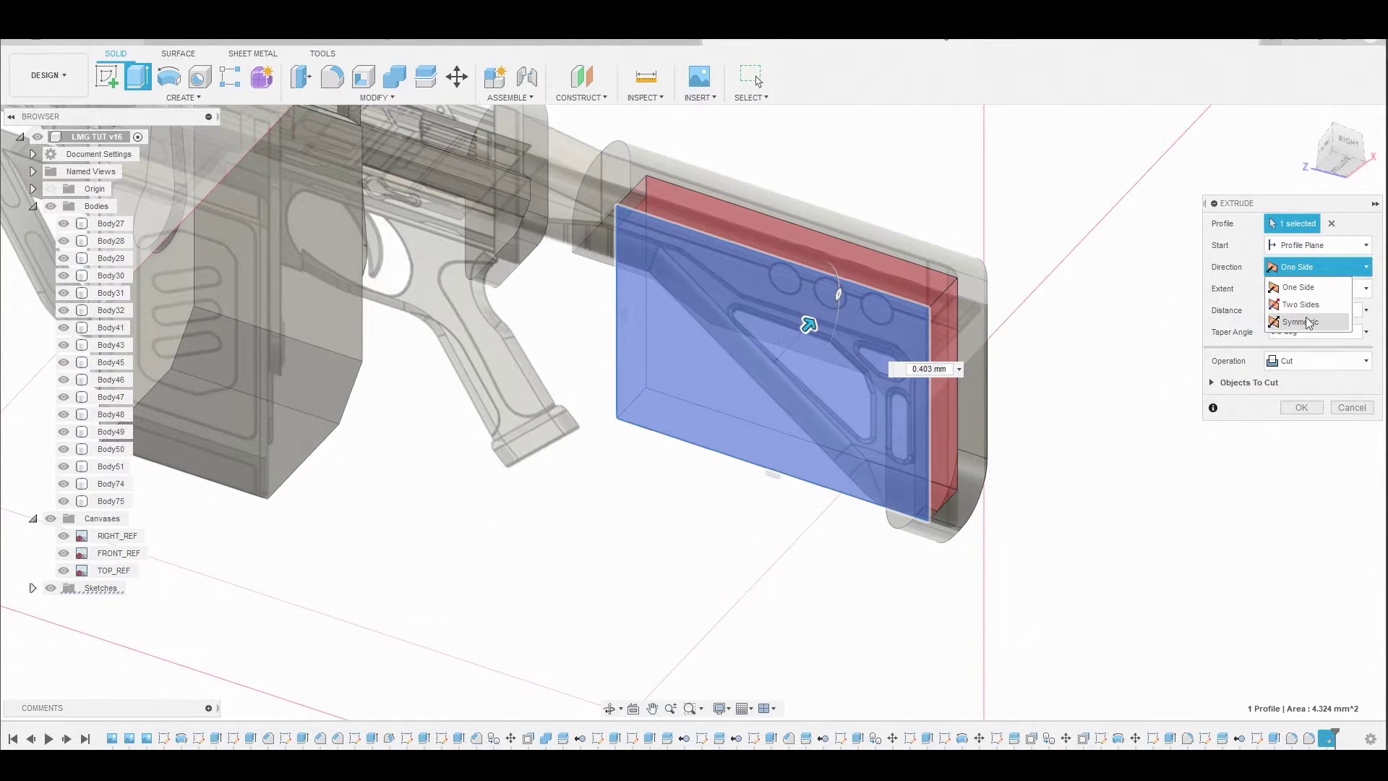
{"action": "left_click", "coordinate": [1301, 322]}
{"action": "left_click", "coordinate": [1334, 388]}
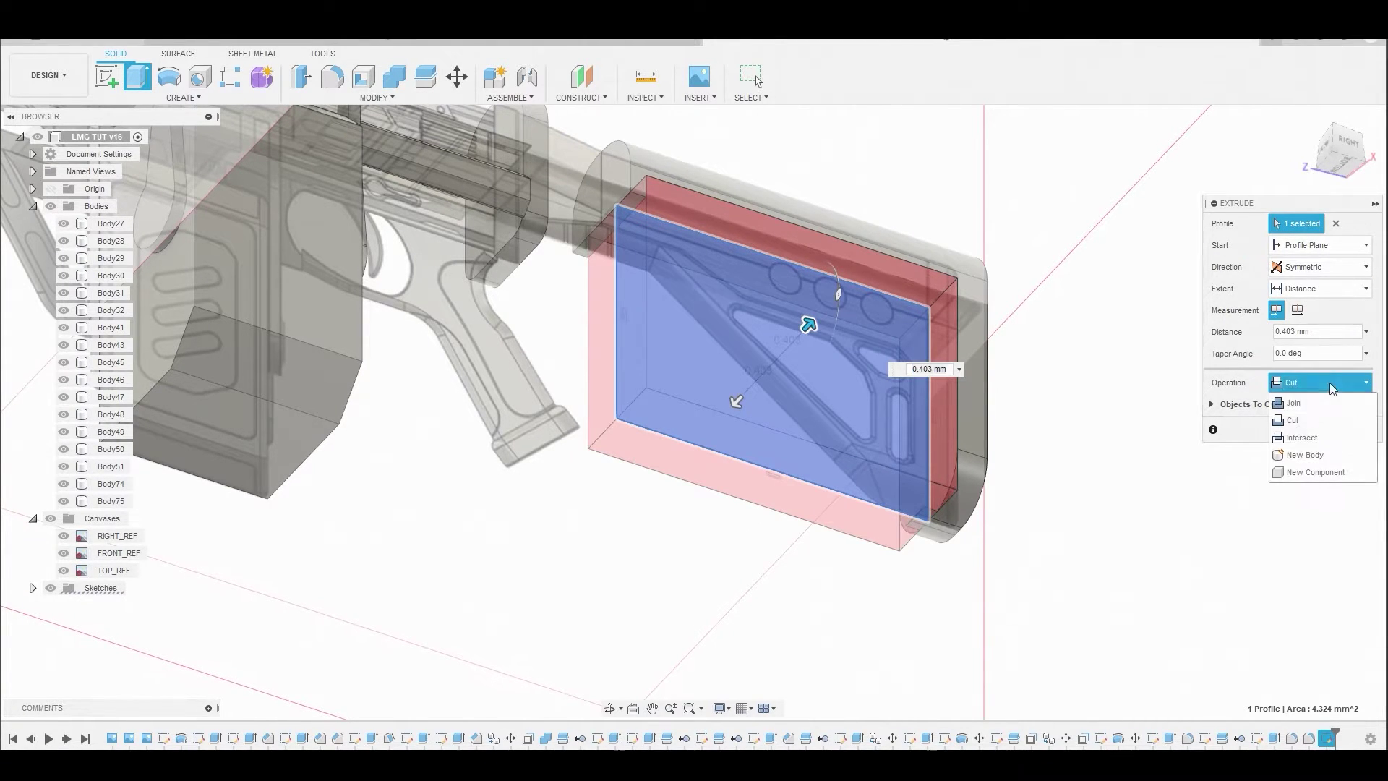
{"action": "left_click", "coordinate": [1310, 452]}
{"action": "left_click", "coordinate": [1301, 407]}
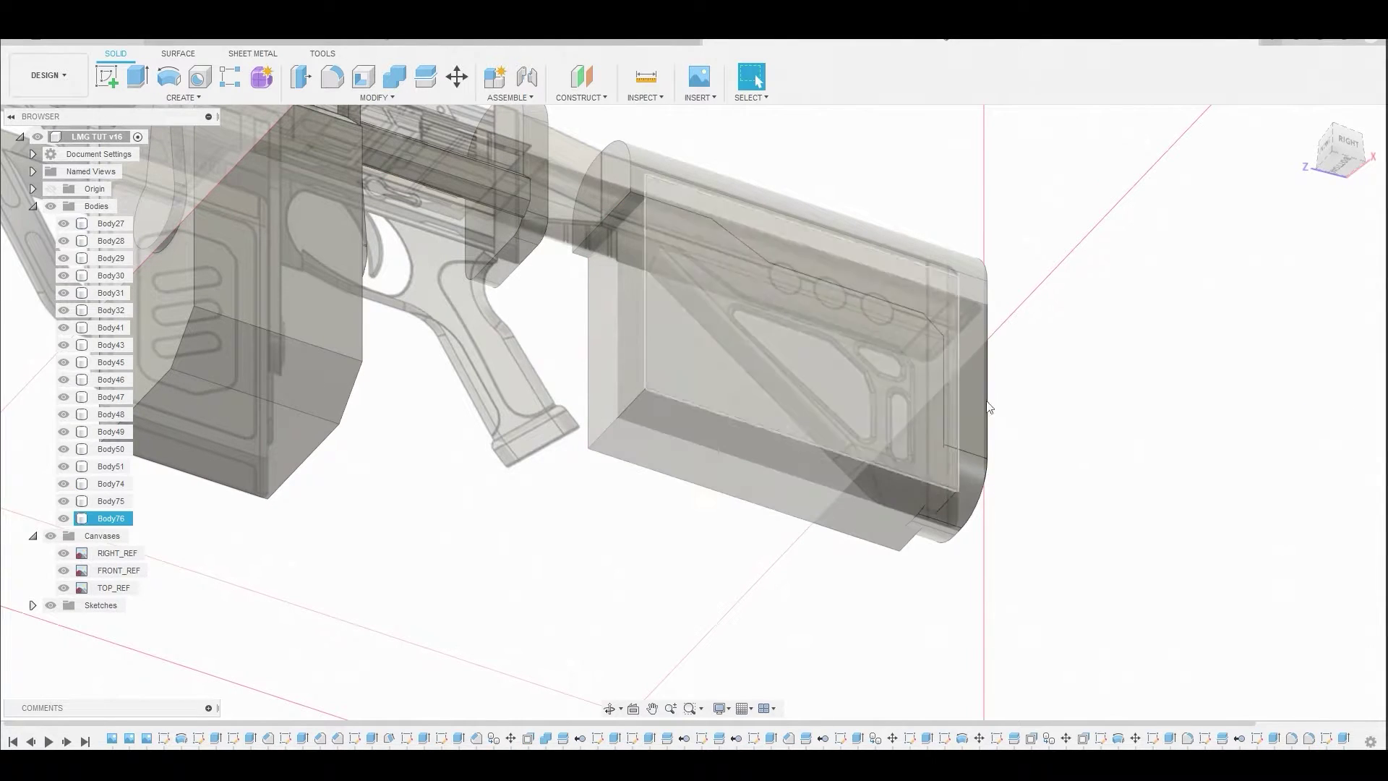
{"action": "left_click", "coordinate": [1347, 143]}
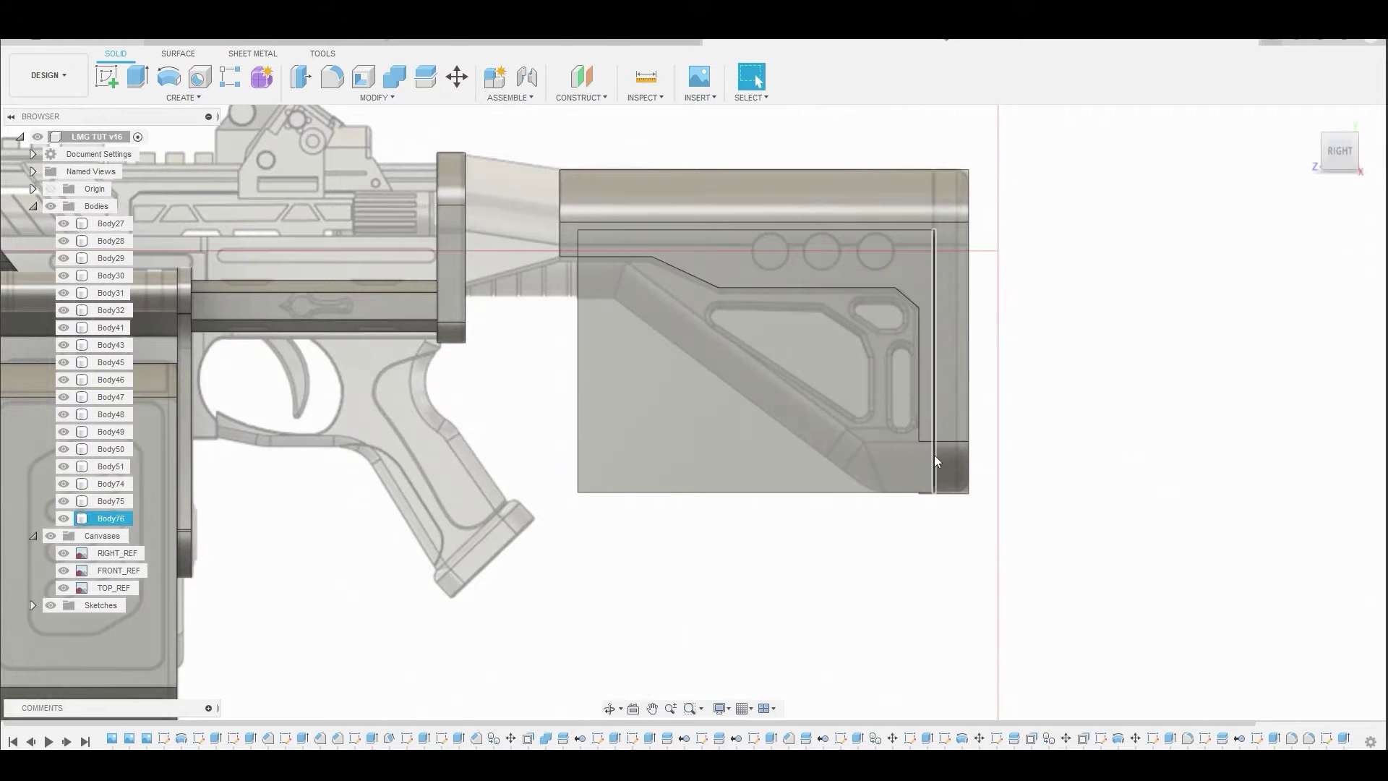
- On the panel's side face, sketch a line from the stock's front corner diagonally to its bottom edge, forming a triangle
{"action": "left_click", "coordinate": [860, 450]}
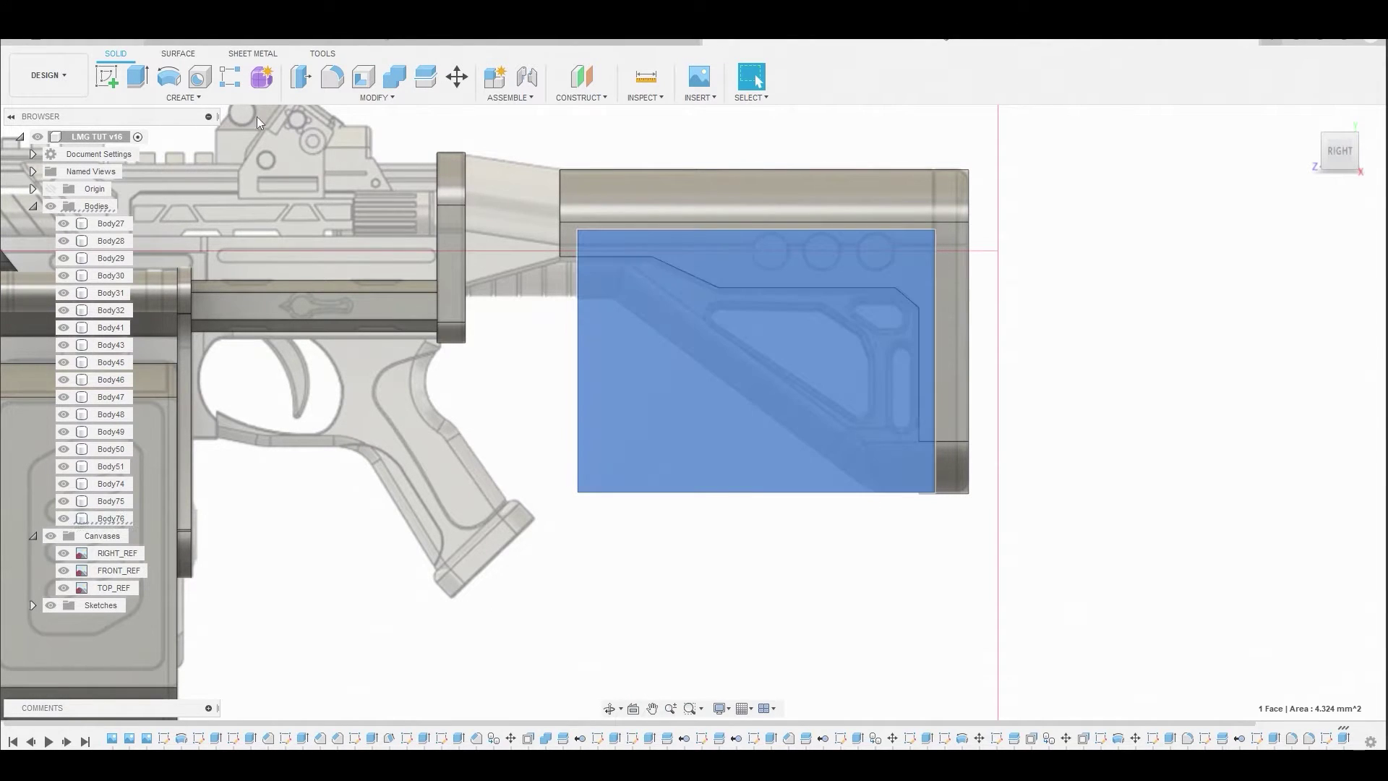
{"action": "left_click", "coordinate": [107, 76]}
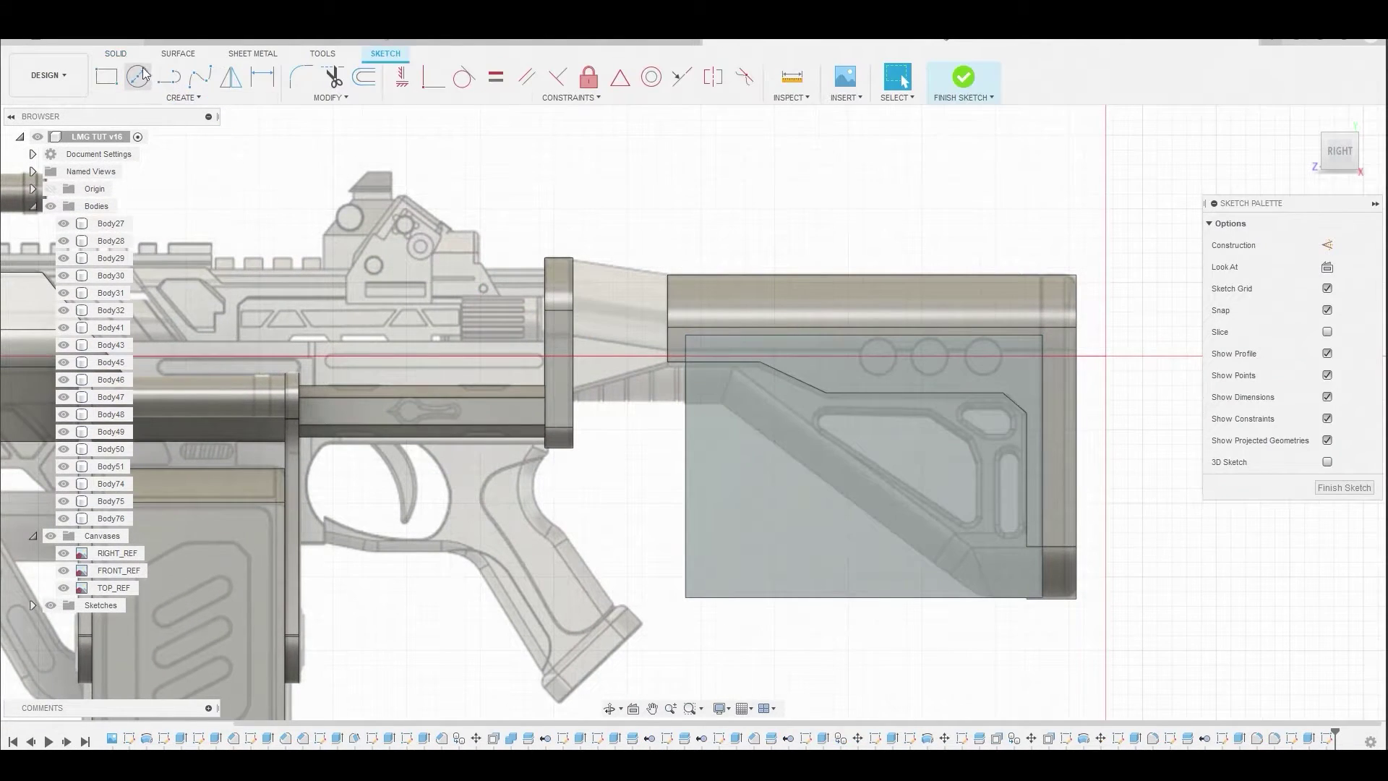
{"action": "left_click", "coordinate": [168, 78]}
{"action": "scroll", "coordinate": [759, 458], "scroll_direction": "up", "scroll_amount": 4}
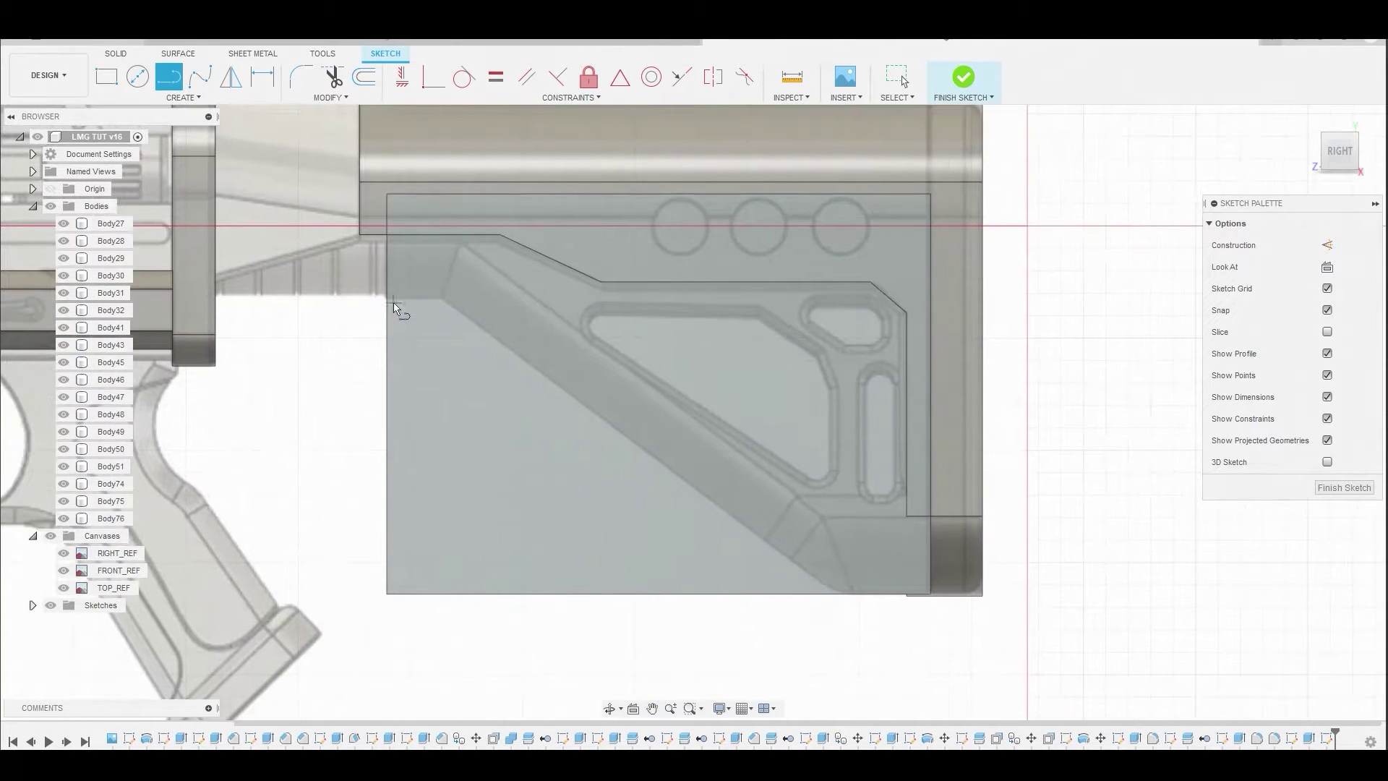
{"action": "left_click", "coordinate": [387, 297]}
{"action": "left_click", "coordinate": [441, 297]}
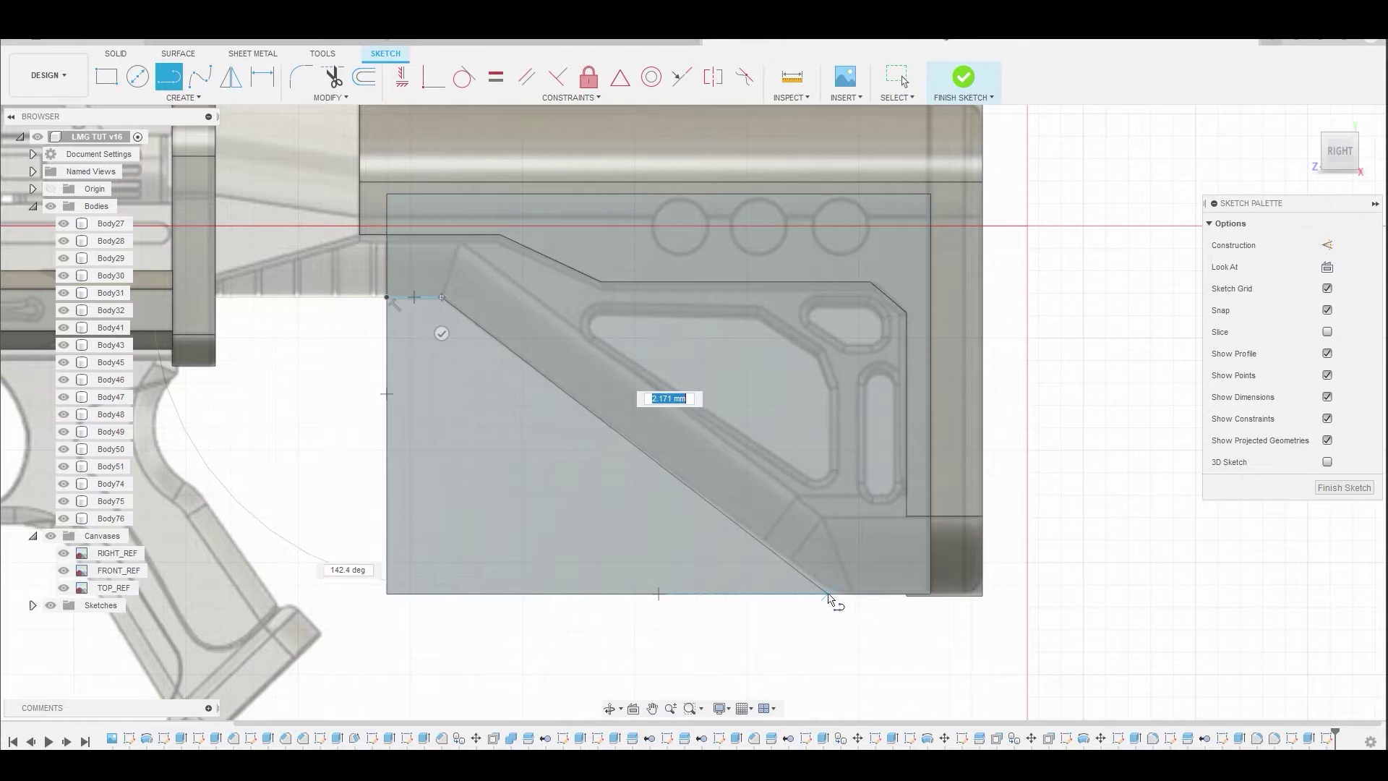
{"action": "left_click", "coordinate": [831, 596]}
{"action": "key", "text": "Escape"}
- Extrude the triangle profile 3.40 mm into the stock as a cut
{"action": "left_click", "coordinate": [590, 522]}
{"action": "right_click", "coordinate": [589, 522]}
{"action": "left_click", "coordinate": [640, 500]}
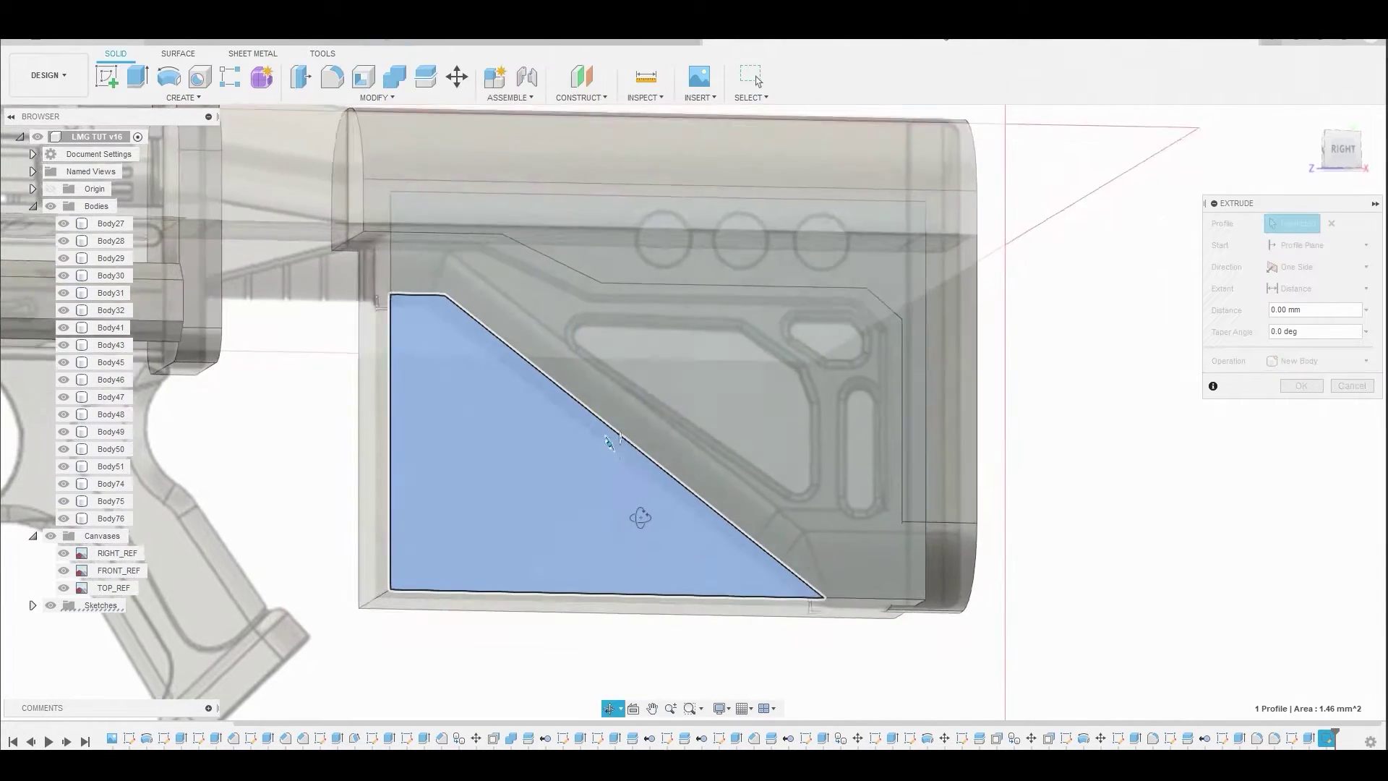
{"action": "left_click_drag", "start_coordinate": [614, 441], "coordinate": [373, 561]}
{"action": "left_click", "coordinate": [1300, 408]}
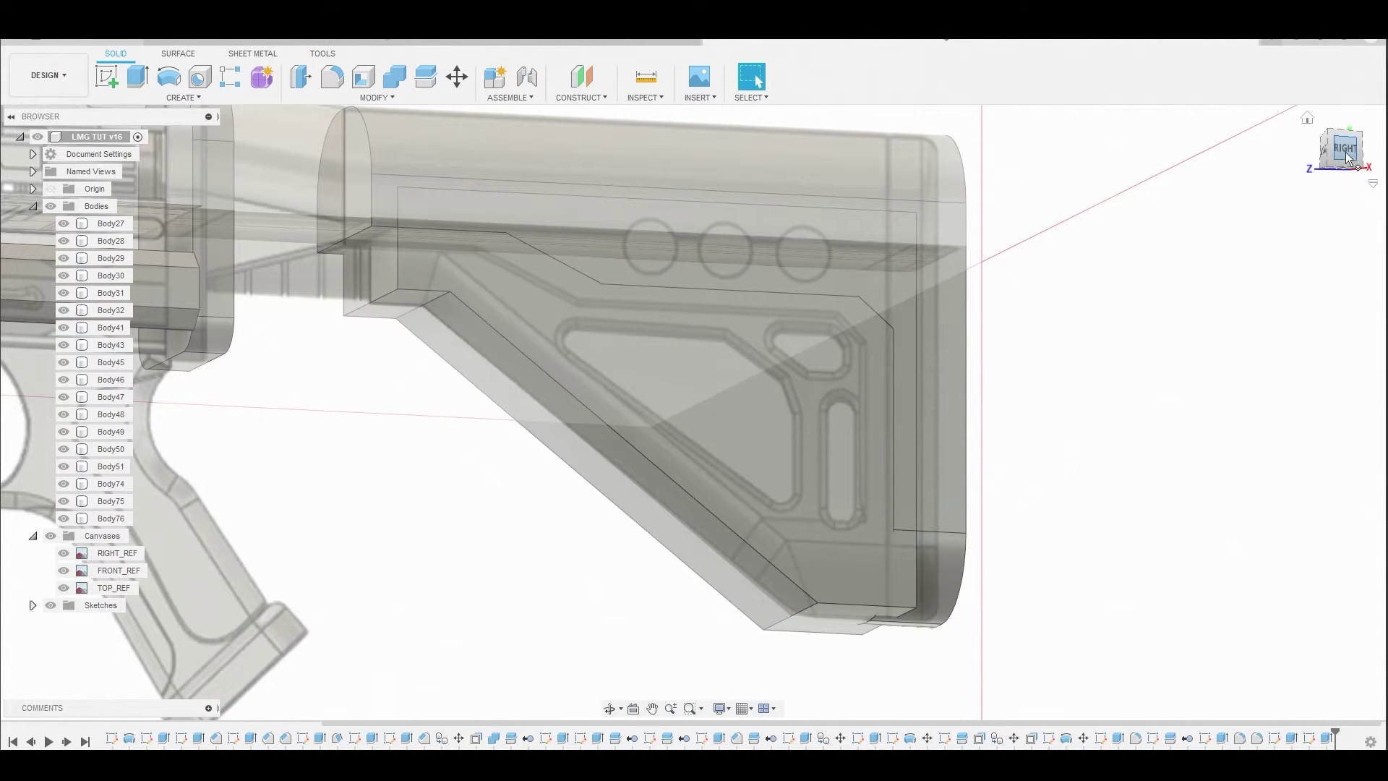
- Fillet Body76's bottom edges at the butt with a 0.346 mm radius
{"action": "left_click", "coordinate": [1346, 151]}
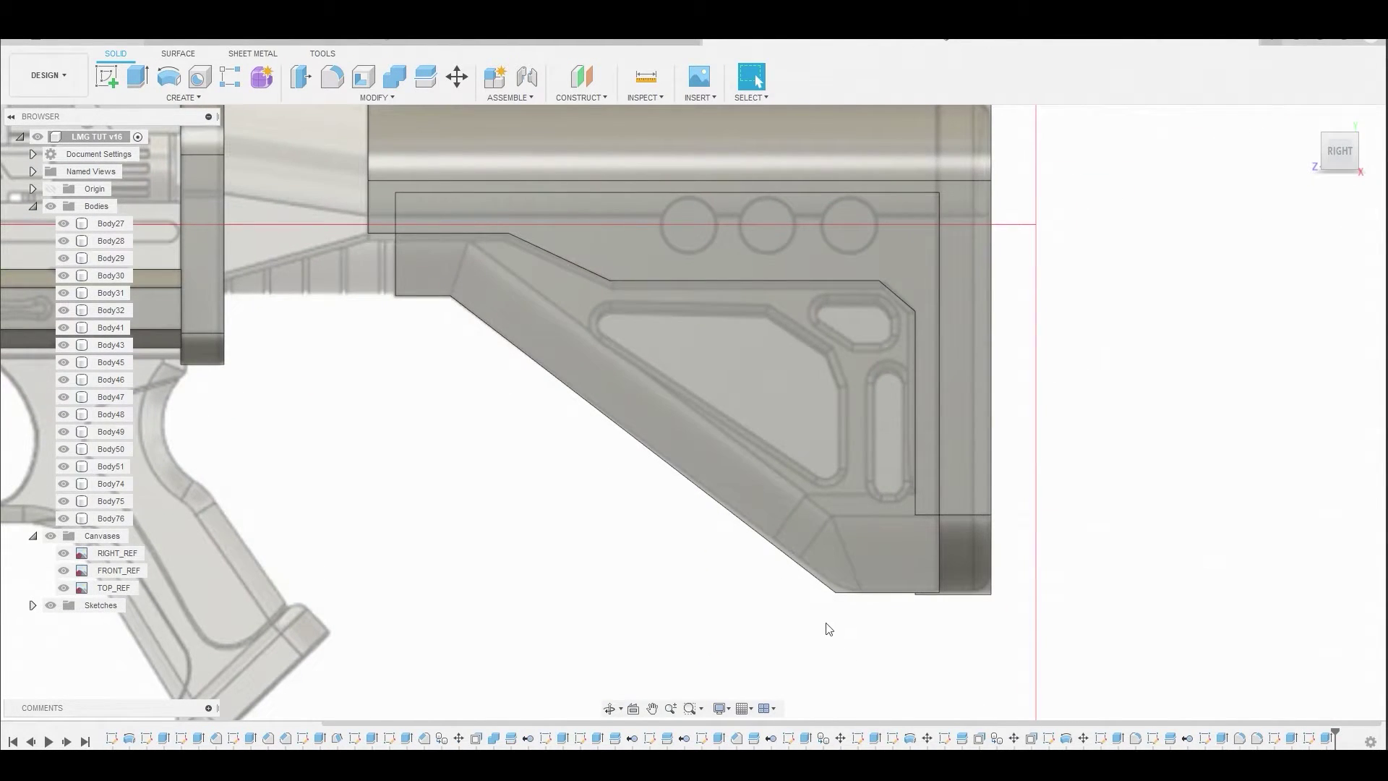
{"action": "left_click", "coordinate": [841, 582]}
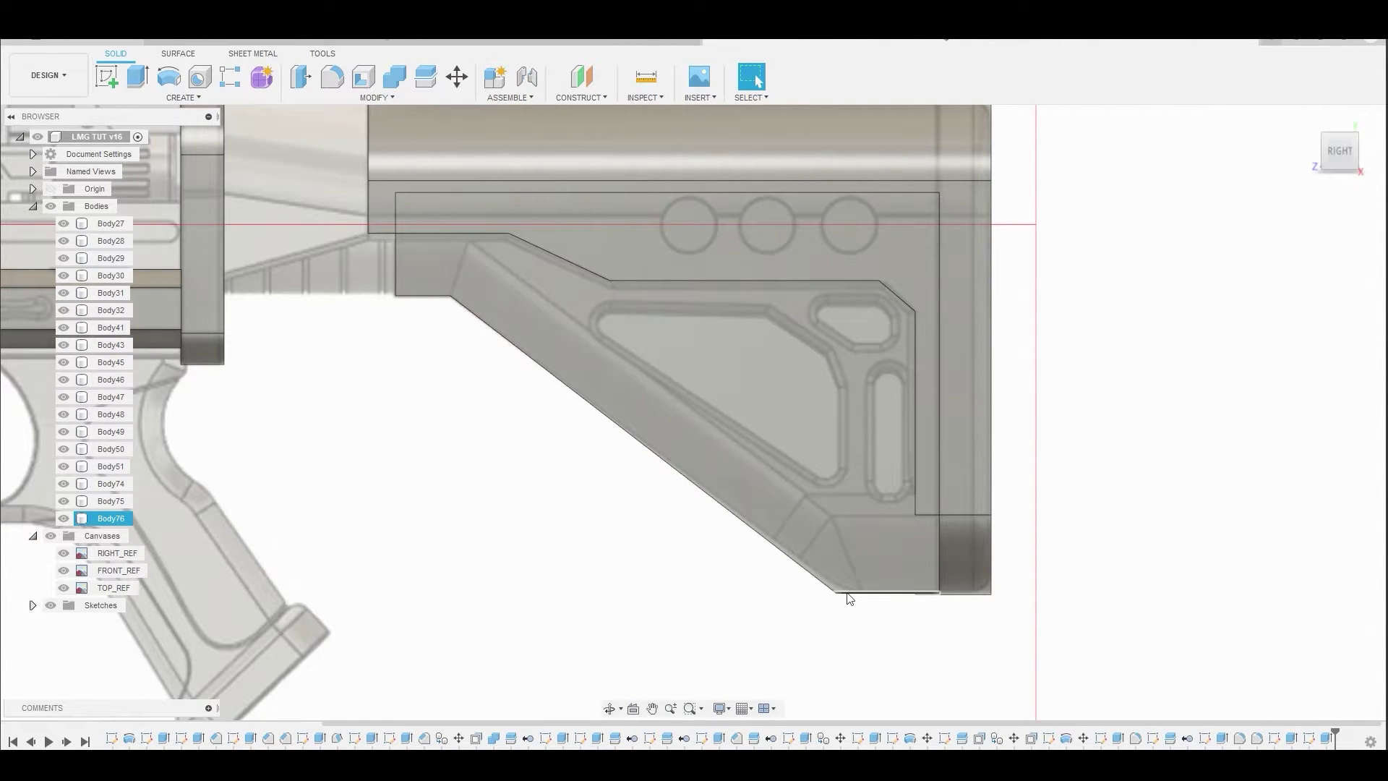
{"action": "key", "text": "f"}
{"action": "left_click", "coordinate": [872, 593]}
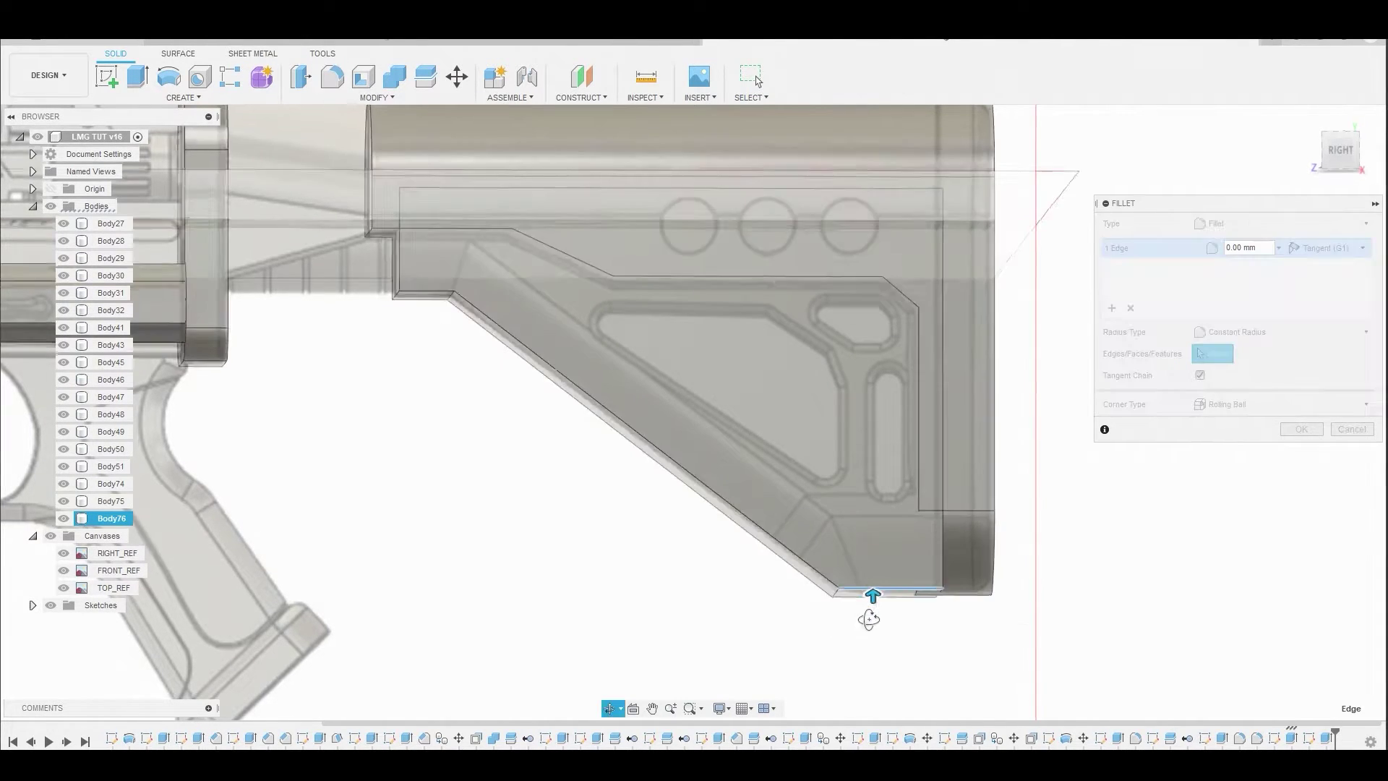
{"action": "middle_click_drag", "start_coordinate": [868, 610], "coordinate": [881, 616], "text": "shift"}
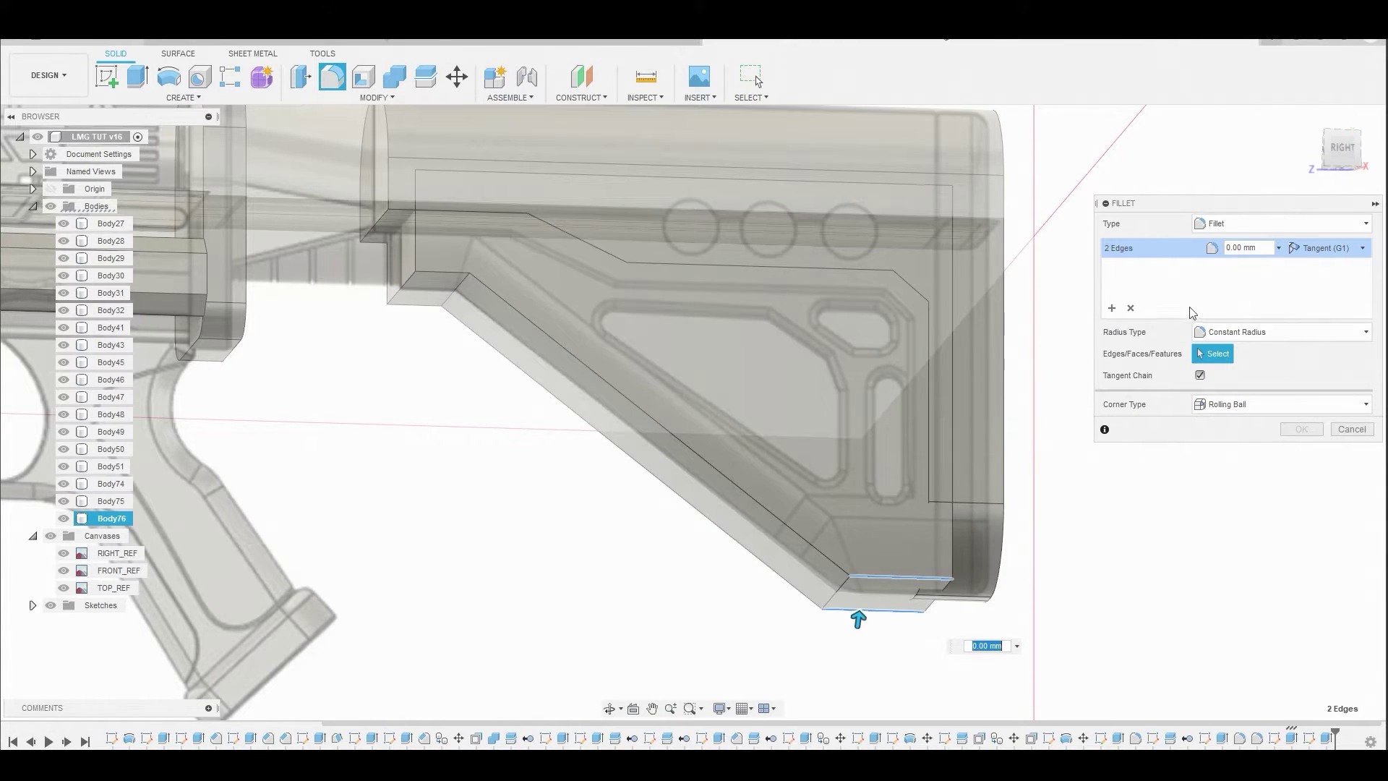
{"action": "left_click", "coordinate": [1330, 169]}
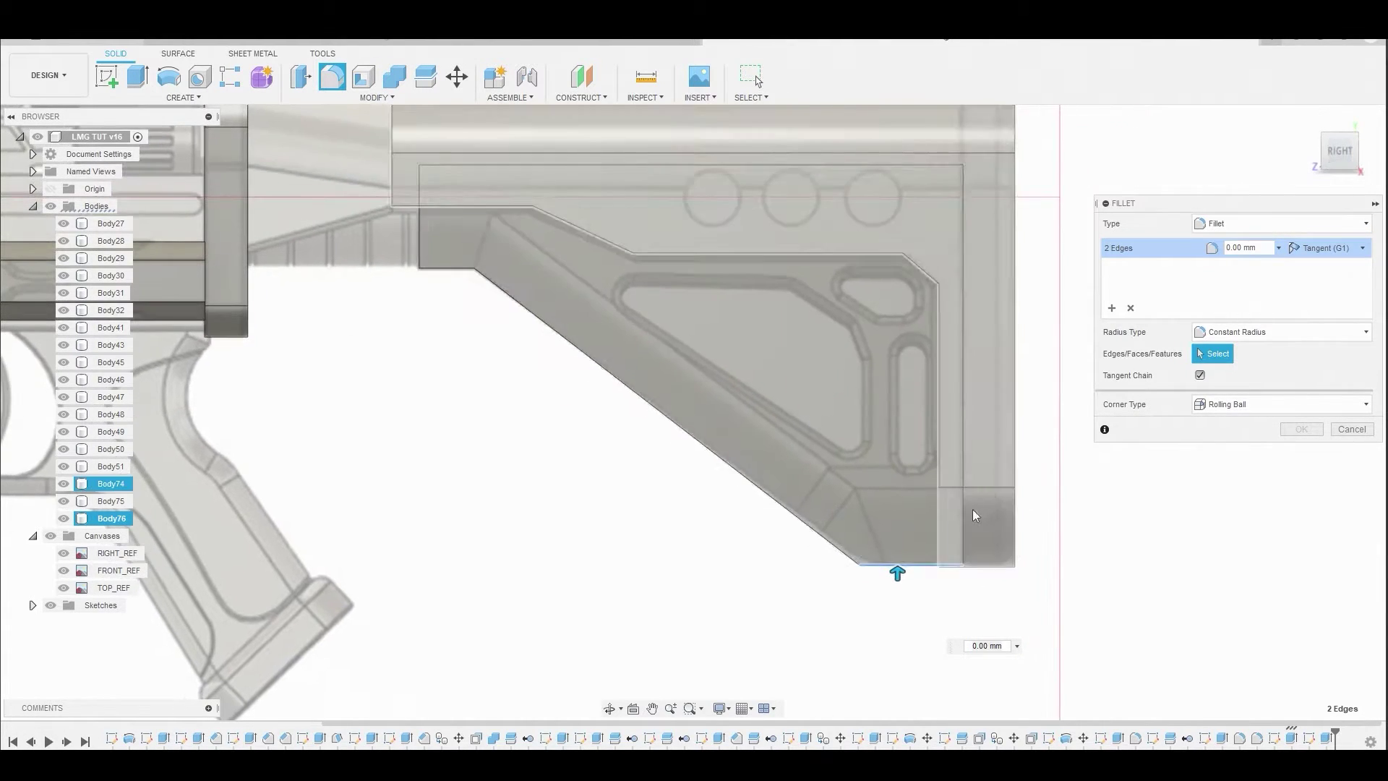
{"action": "scroll", "coordinate": [905, 565], "scroll_direction": "up", "scroll_amount": 5}
{"action": "left_click_drag", "start_coordinate": [875, 571], "coordinate": [876, 551]}
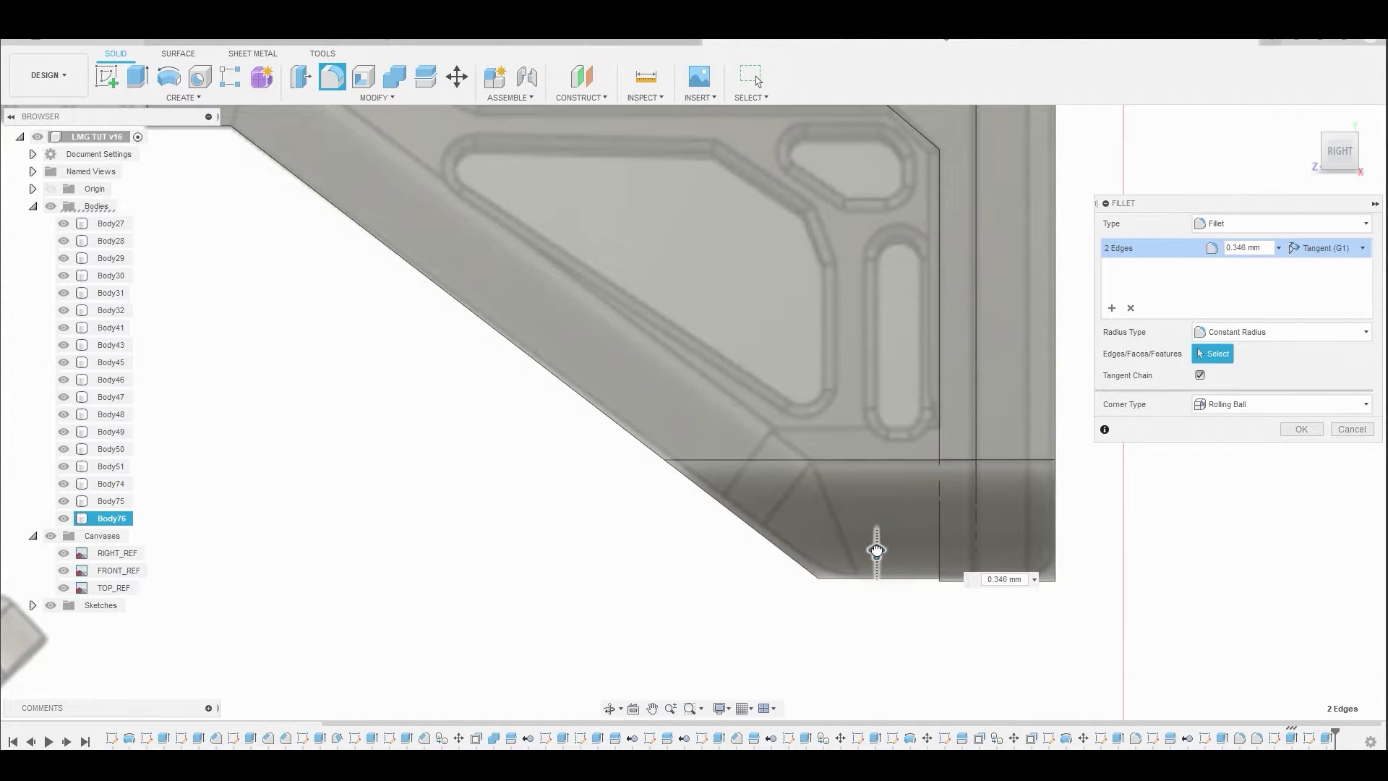
{"action": "left_click", "coordinate": [1300, 430]}
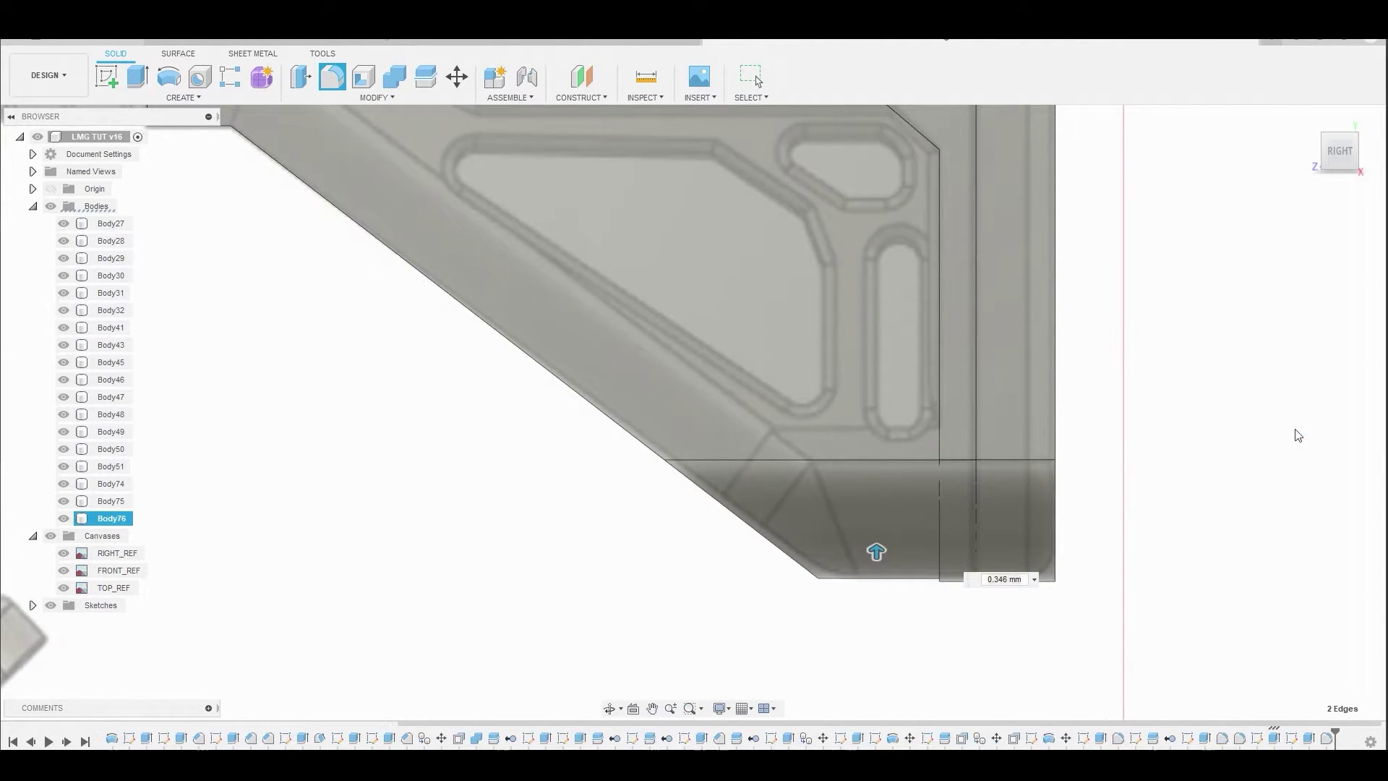
{"action": "scroll", "coordinate": [939, 528], "scroll_direction": "down", "scroll_amount": 5}
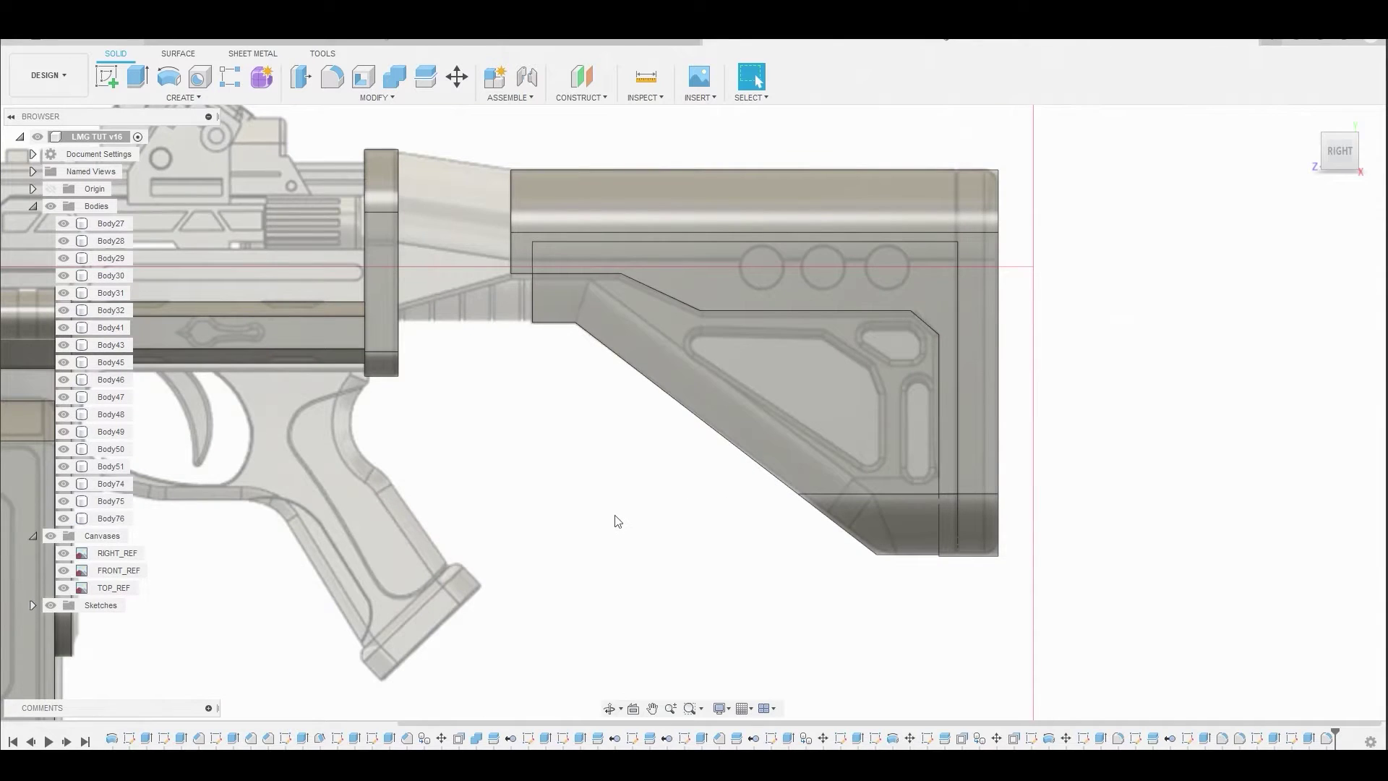
- Fillet the seven edges along the stock's sloped underside with a 0.246 mm radius
{"action": "key", "text": "f"}
{"action": "middle_click_drag", "start_coordinate": [646, 552], "coordinate": [670, 521], "text": "shift"}
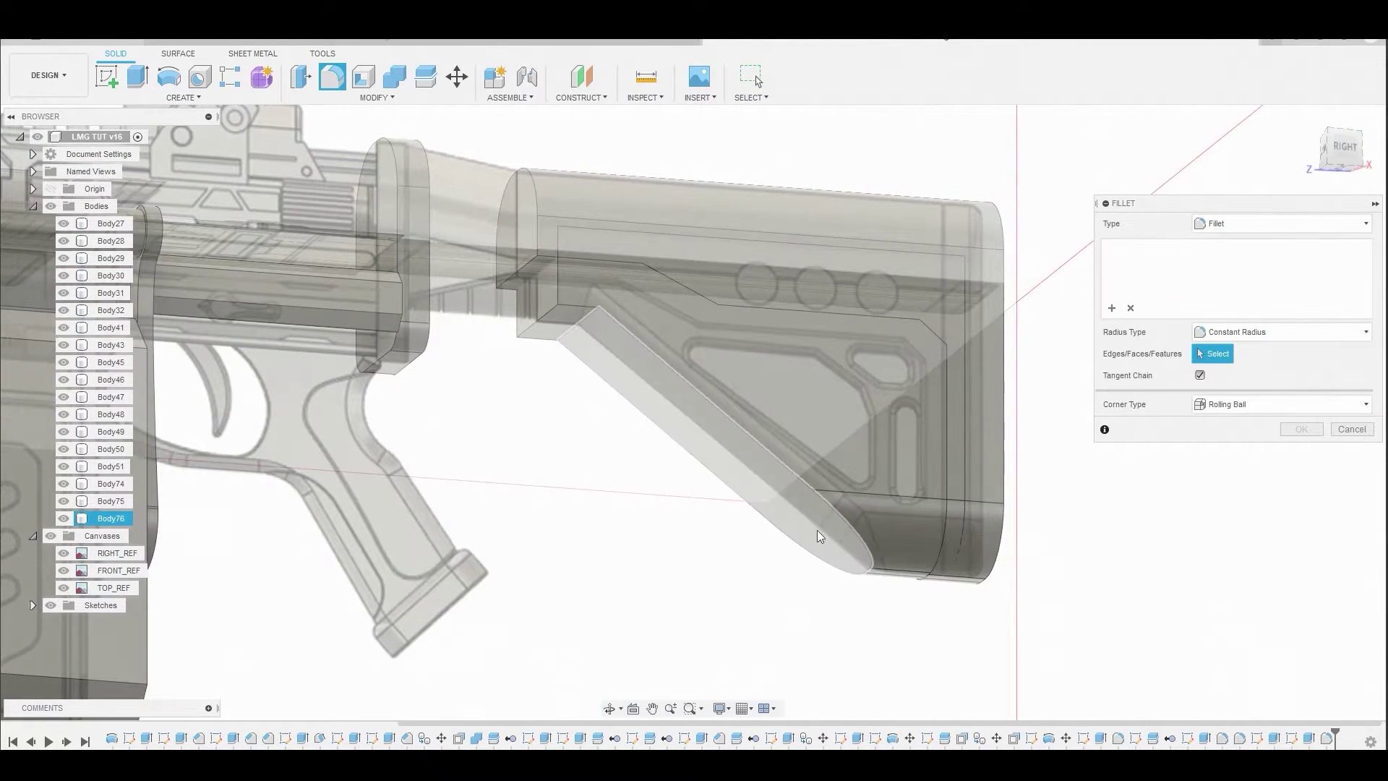
{"action": "left_click", "coordinate": [803, 483]}
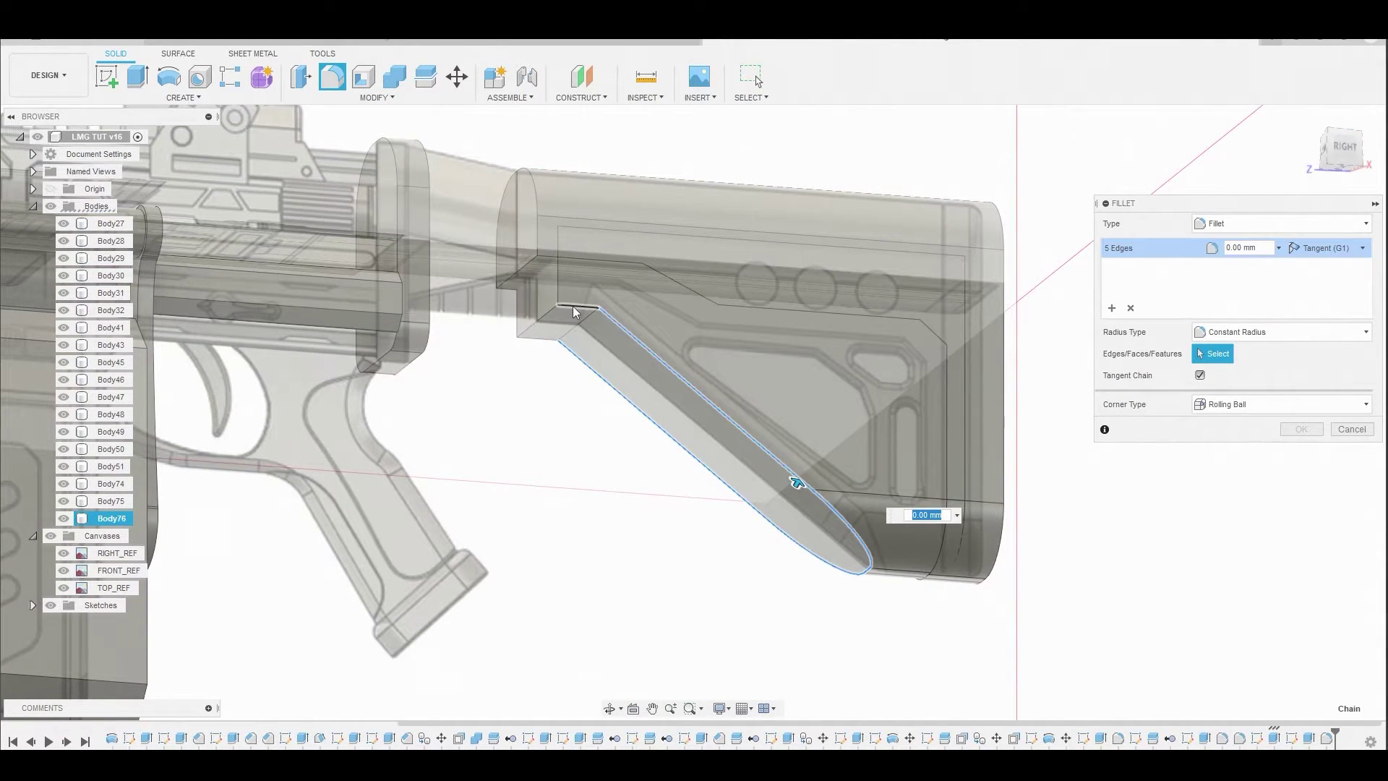
{"action": "left_click", "coordinate": [554, 345]}
{"action": "left_click", "coordinate": [543, 348]}
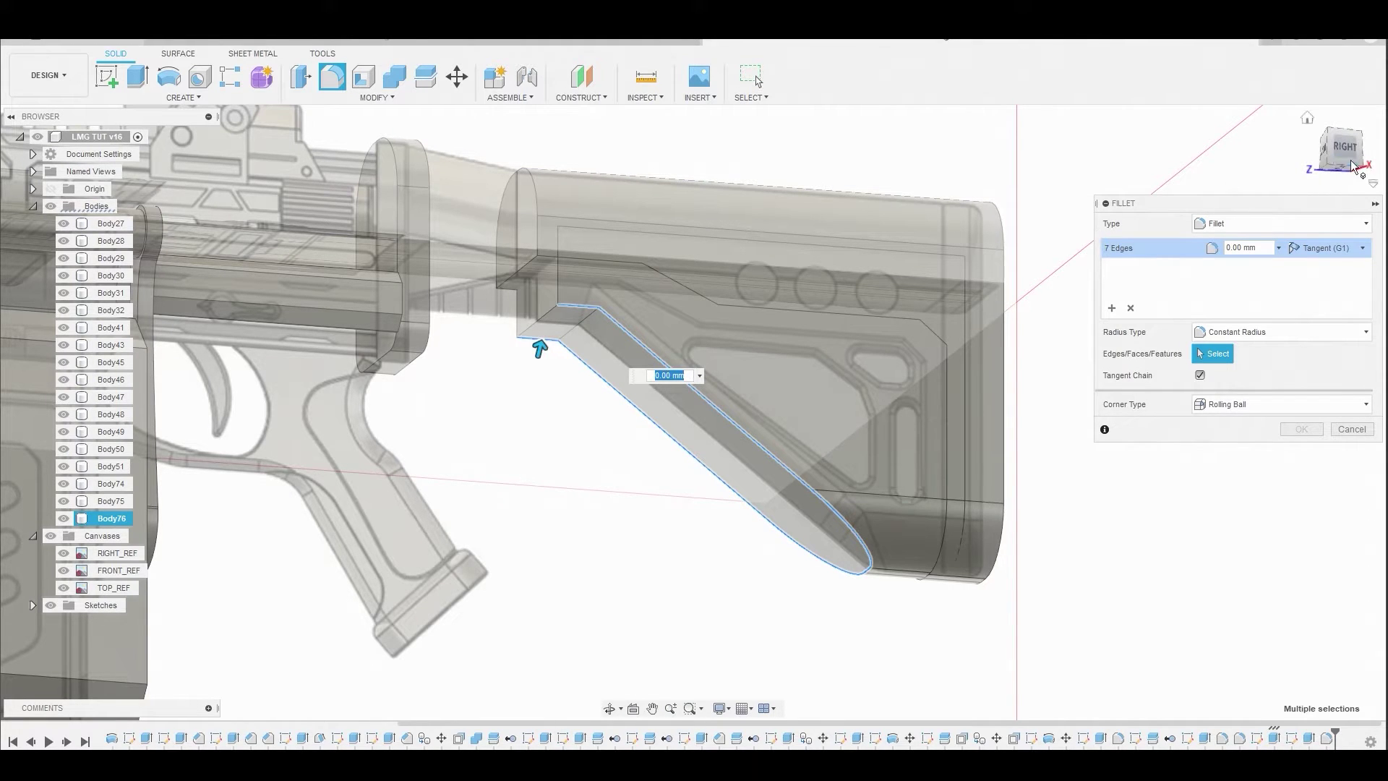
{"action": "left_click", "coordinate": [1343, 152]}
{"action": "scroll", "coordinate": [651, 348], "scroll_direction": "up", "scroll_amount": 3}
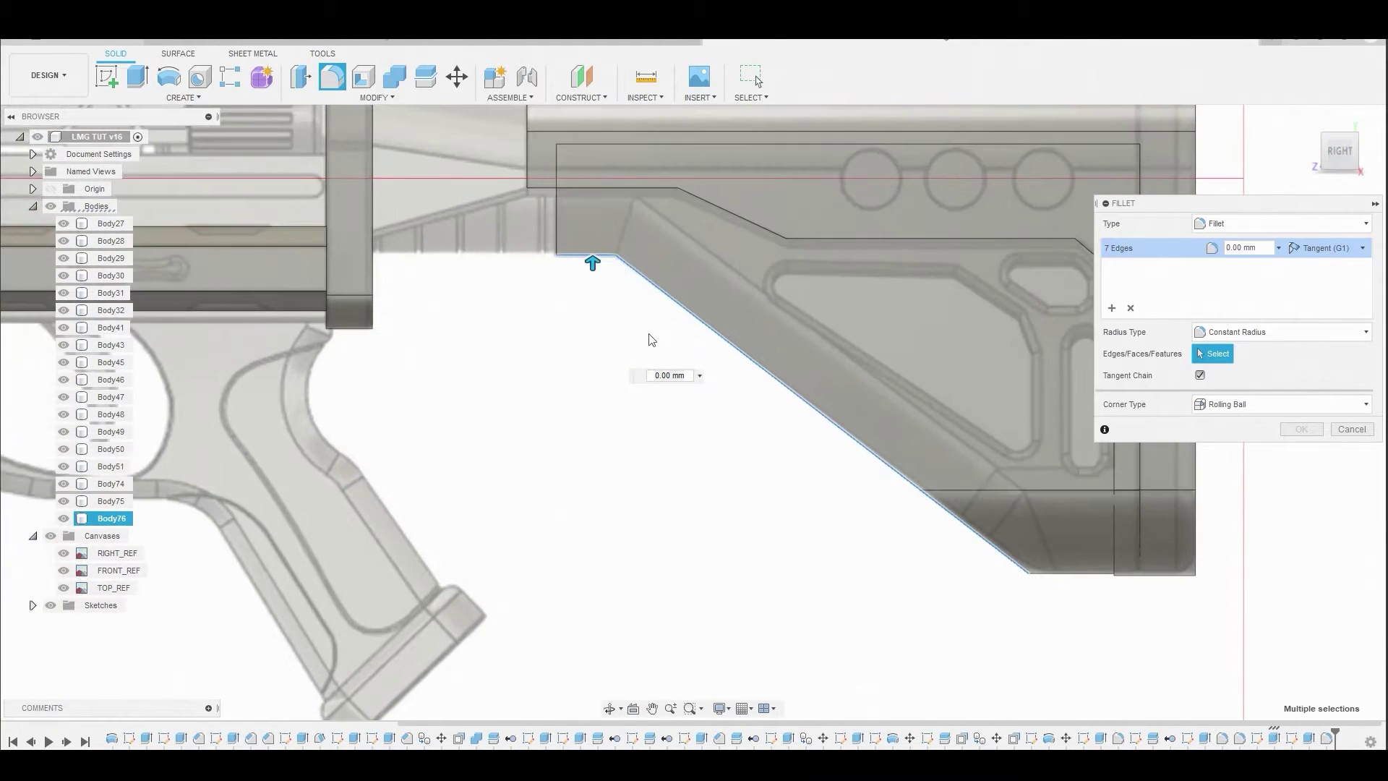
{"action": "left_click_drag", "start_coordinate": [593, 263], "coordinate": [589, 246]}
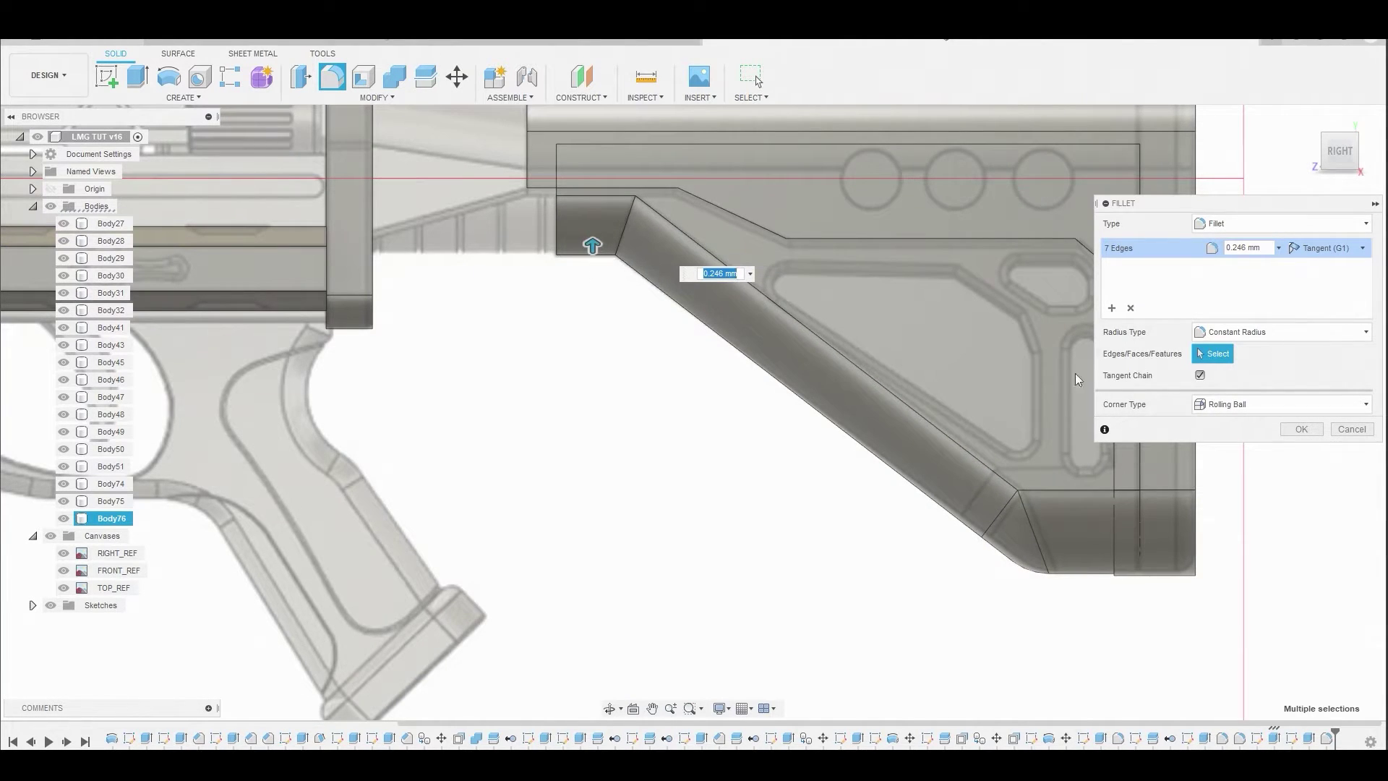
{"action": "left_click", "coordinate": [1300, 430]}
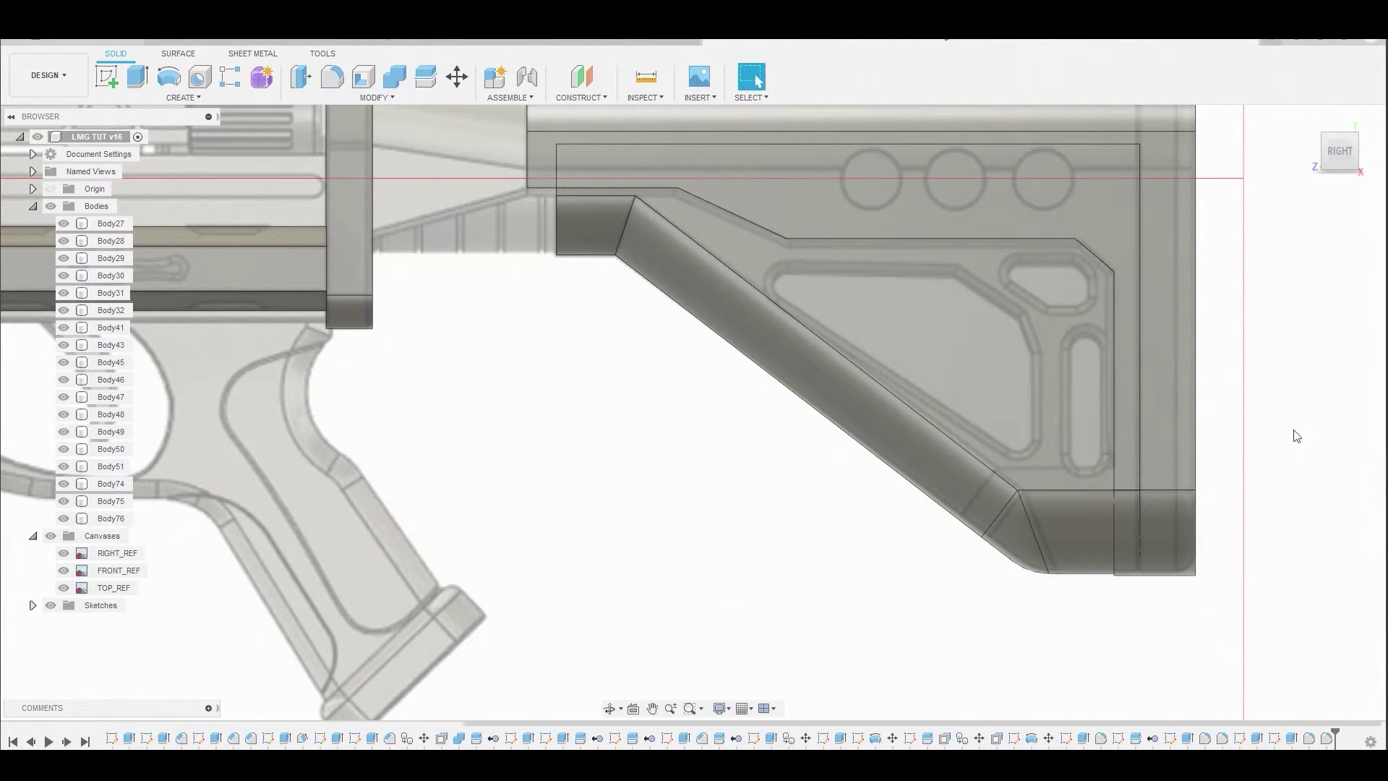
{"action": "scroll", "coordinate": [1096, 462], "scroll_direction": "down", "scroll_amount": 5}
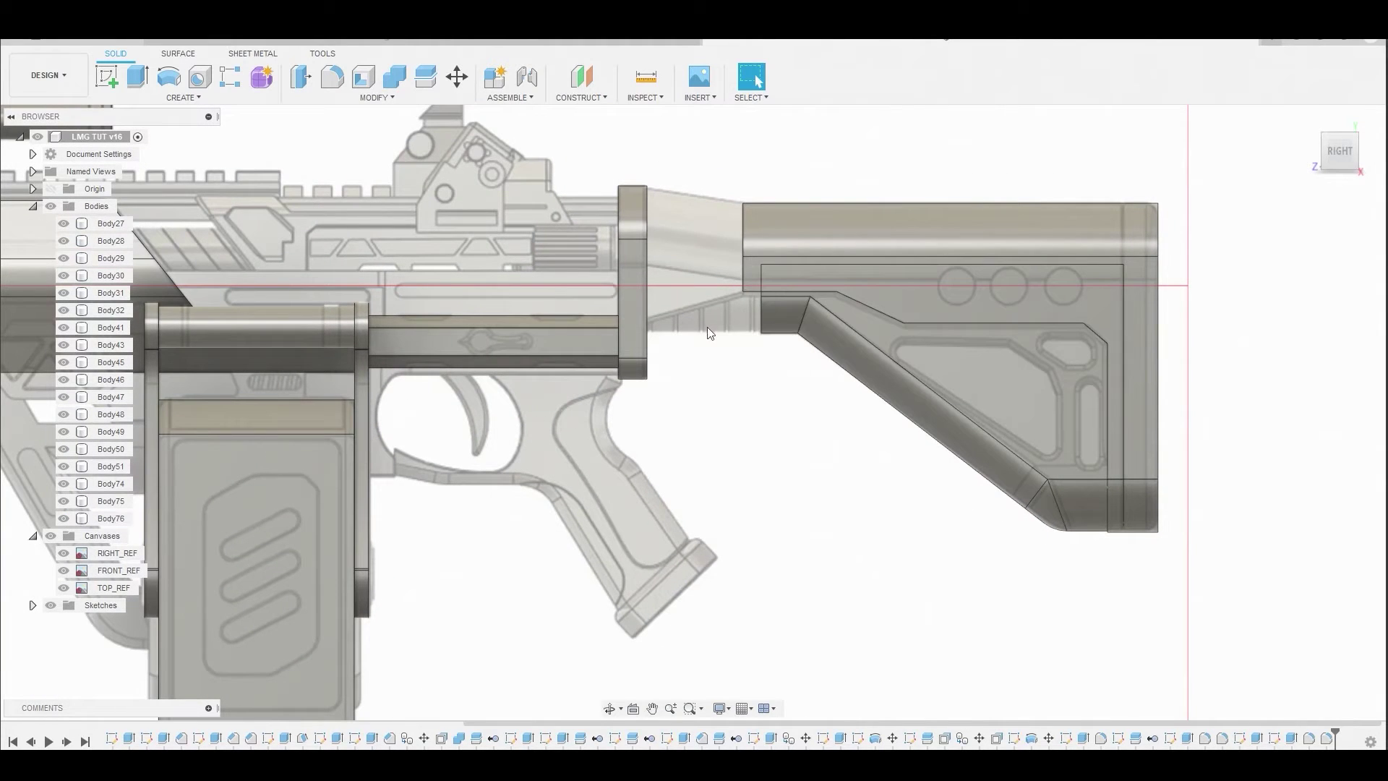
{"action": "middle_click_drag", "start_coordinate": [716, 331], "coordinate": [662, 304], "text": "shift"}
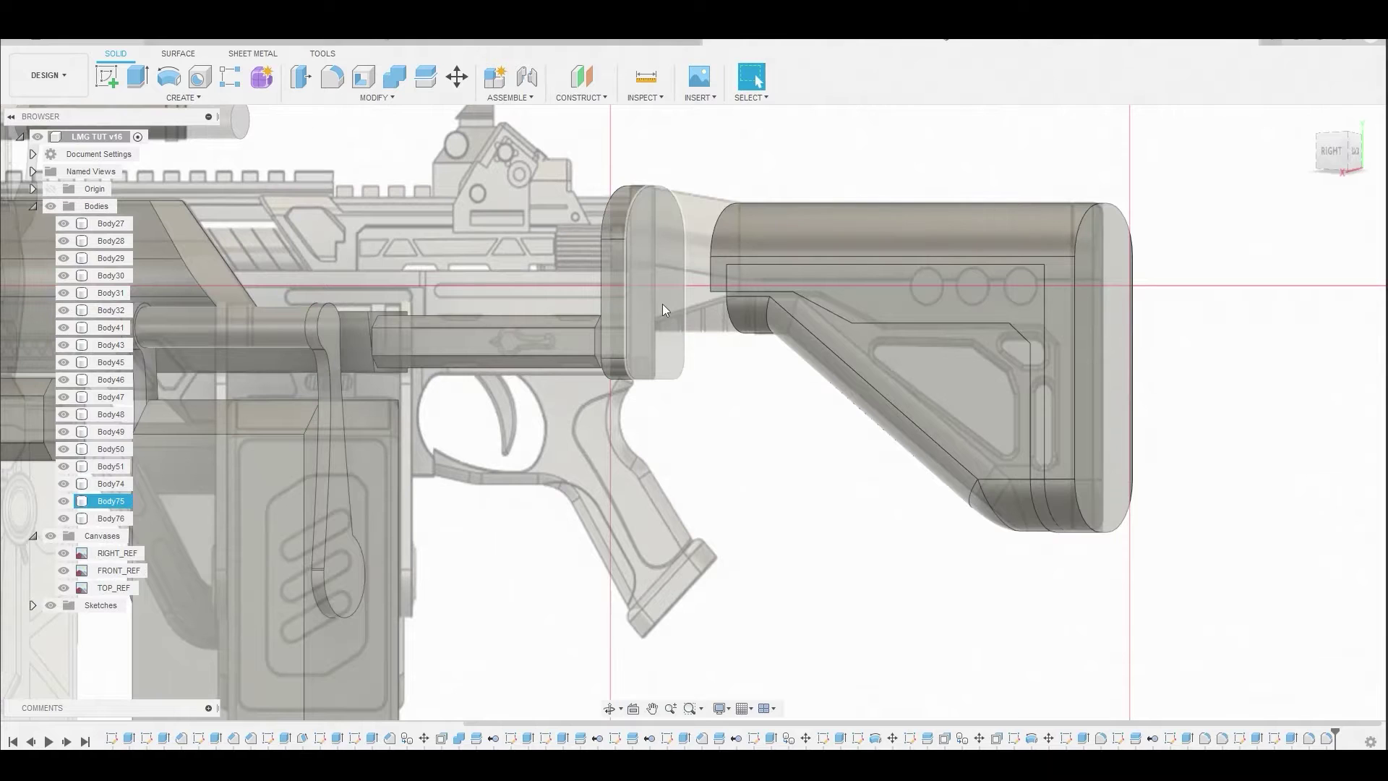
- Sketch one horizontal line across the middle of the thin plate's side face and finish the sketch
{"action": "left_click", "coordinate": [612, 292]}
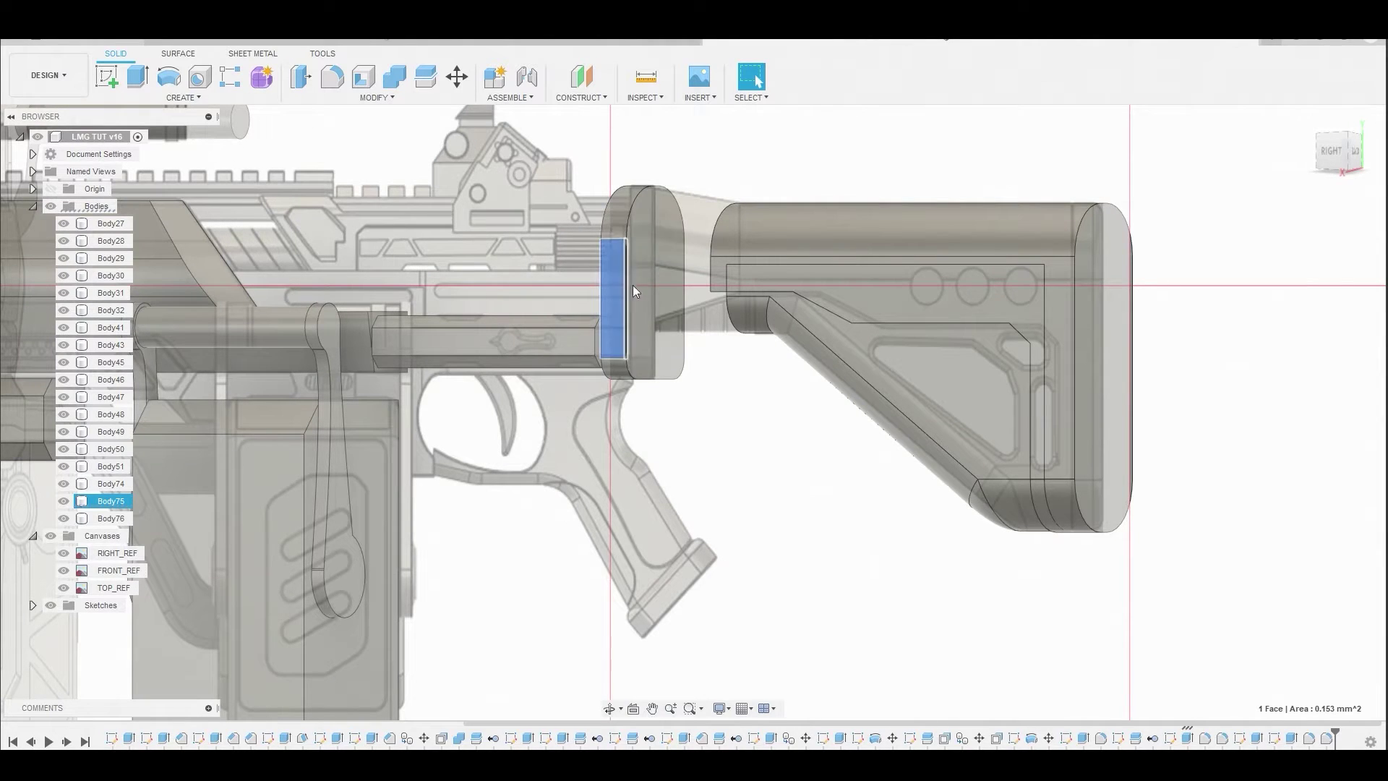
{"action": "left_click", "coordinate": [106, 74]}
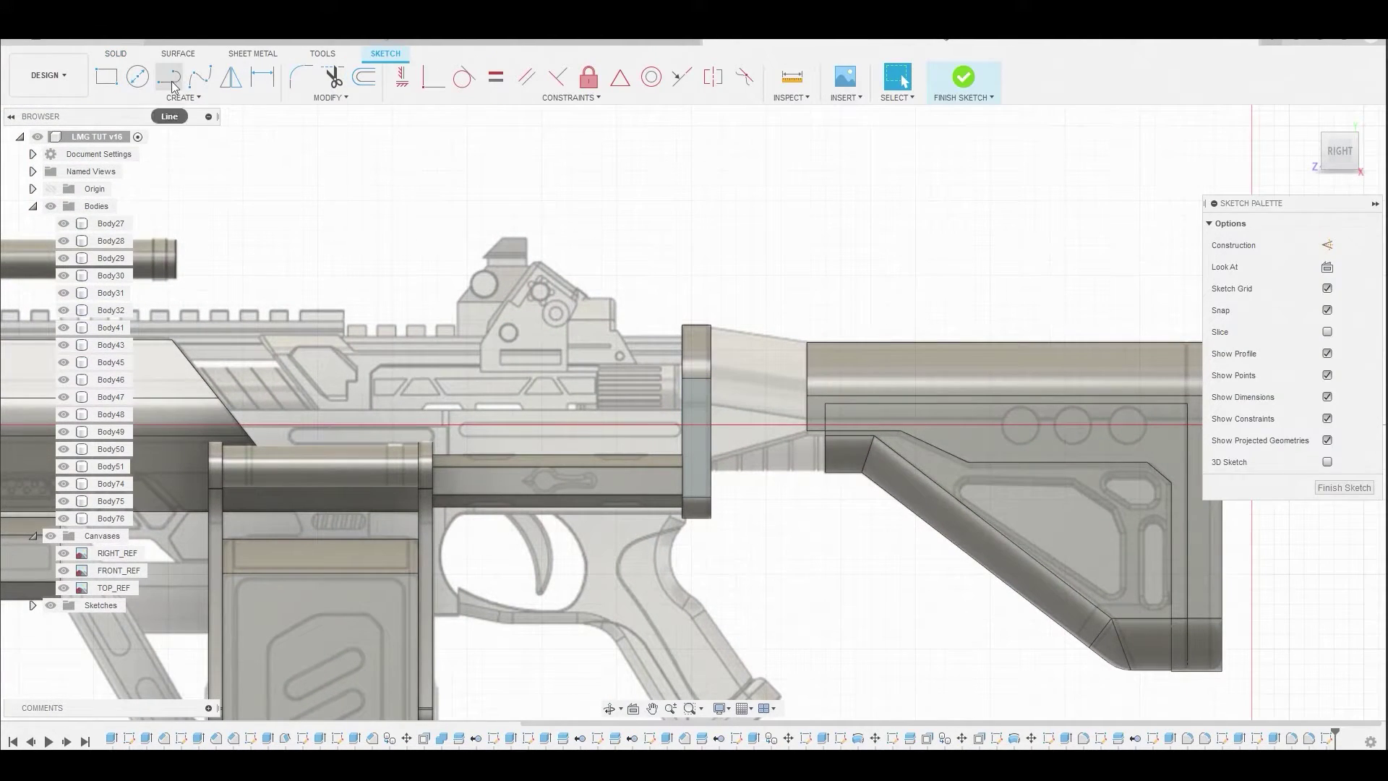
{"action": "left_click", "coordinate": [170, 76]}
{"action": "scroll", "coordinate": [723, 456], "scroll_direction": "up", "scroll_amount": 3}
{"action": "scroll", "coordinate": [720, 499], "scroll_direction": "up", "scroll_amount": 3}
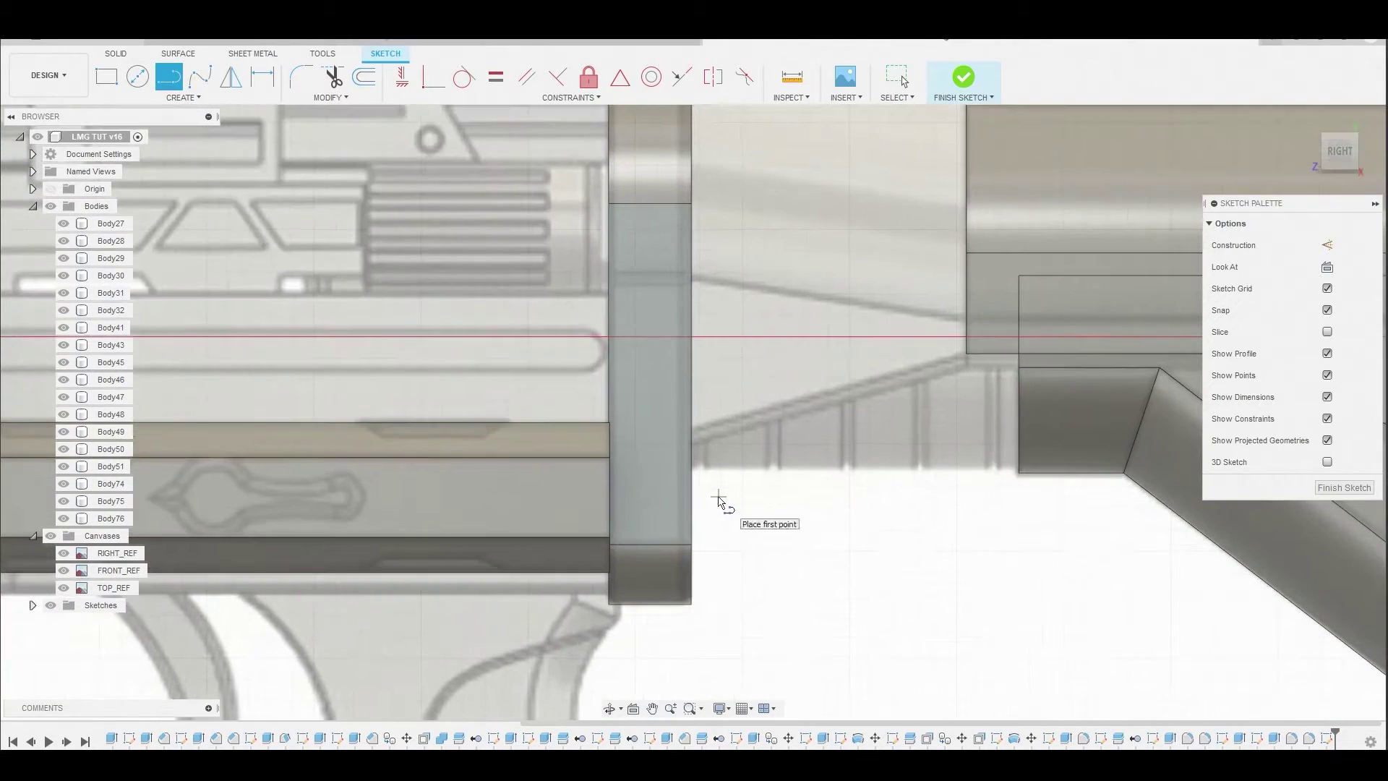
{"action": "left_click", "coordinate": [690, 441]}
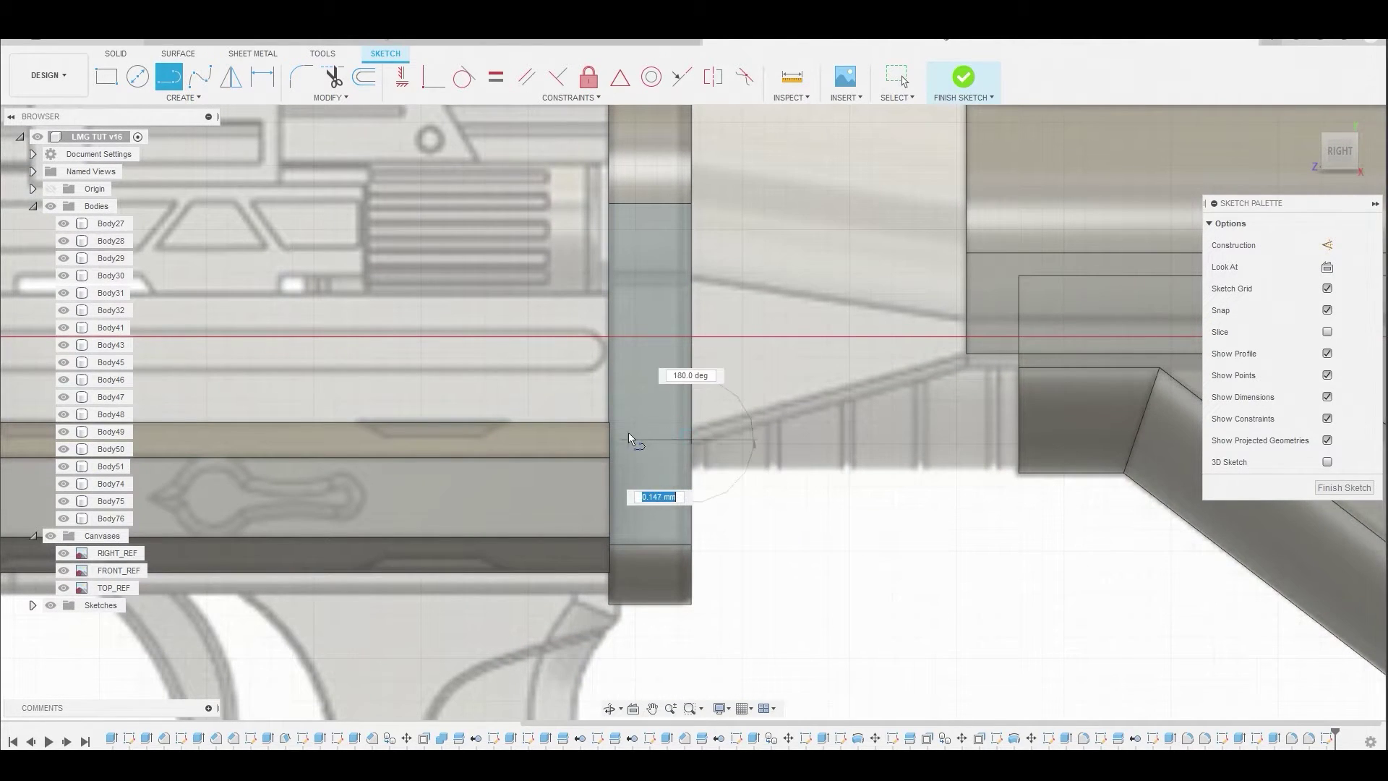
{"action": "right_click", "coordinate": [745, 423]}
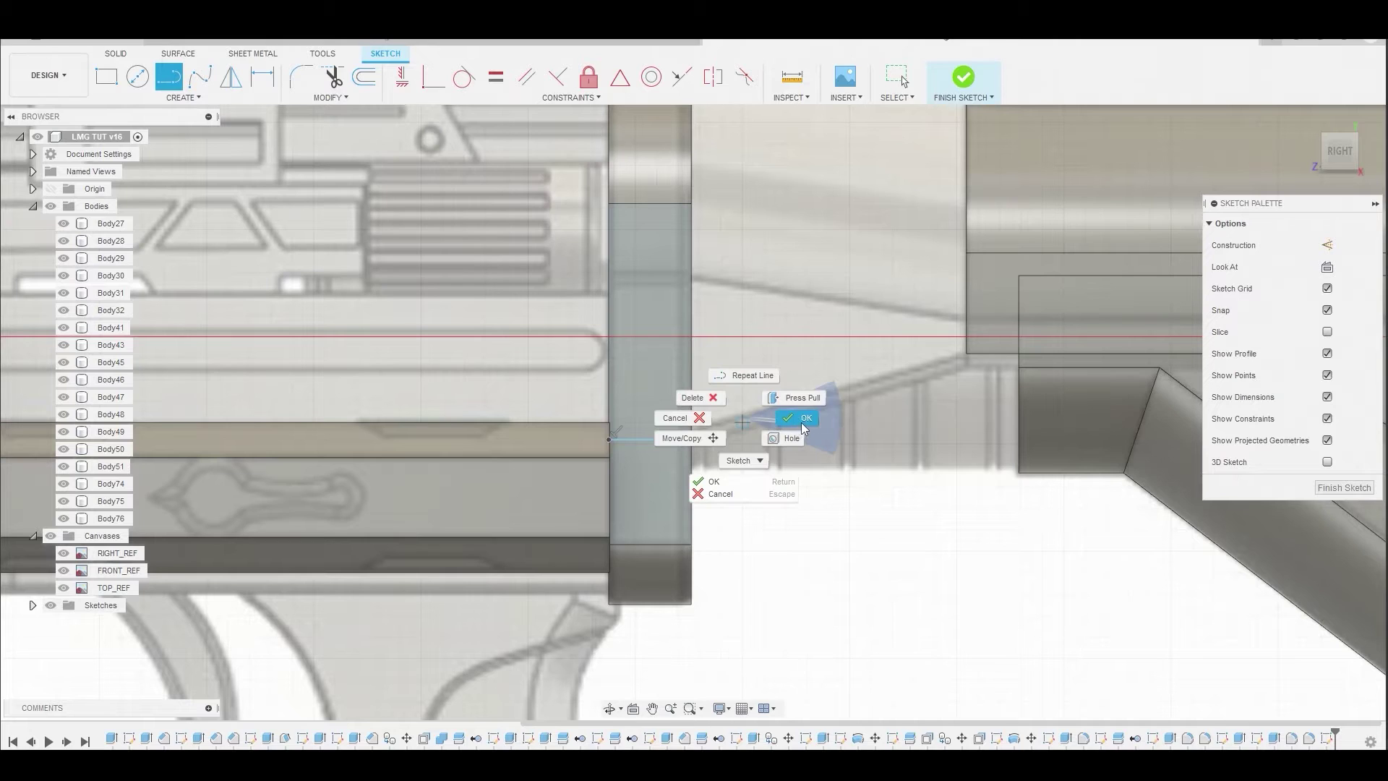
{"action": "left_click", "coordinate": [808, 396]}
{"action": "left_click", "coordinate": [965, 77]}
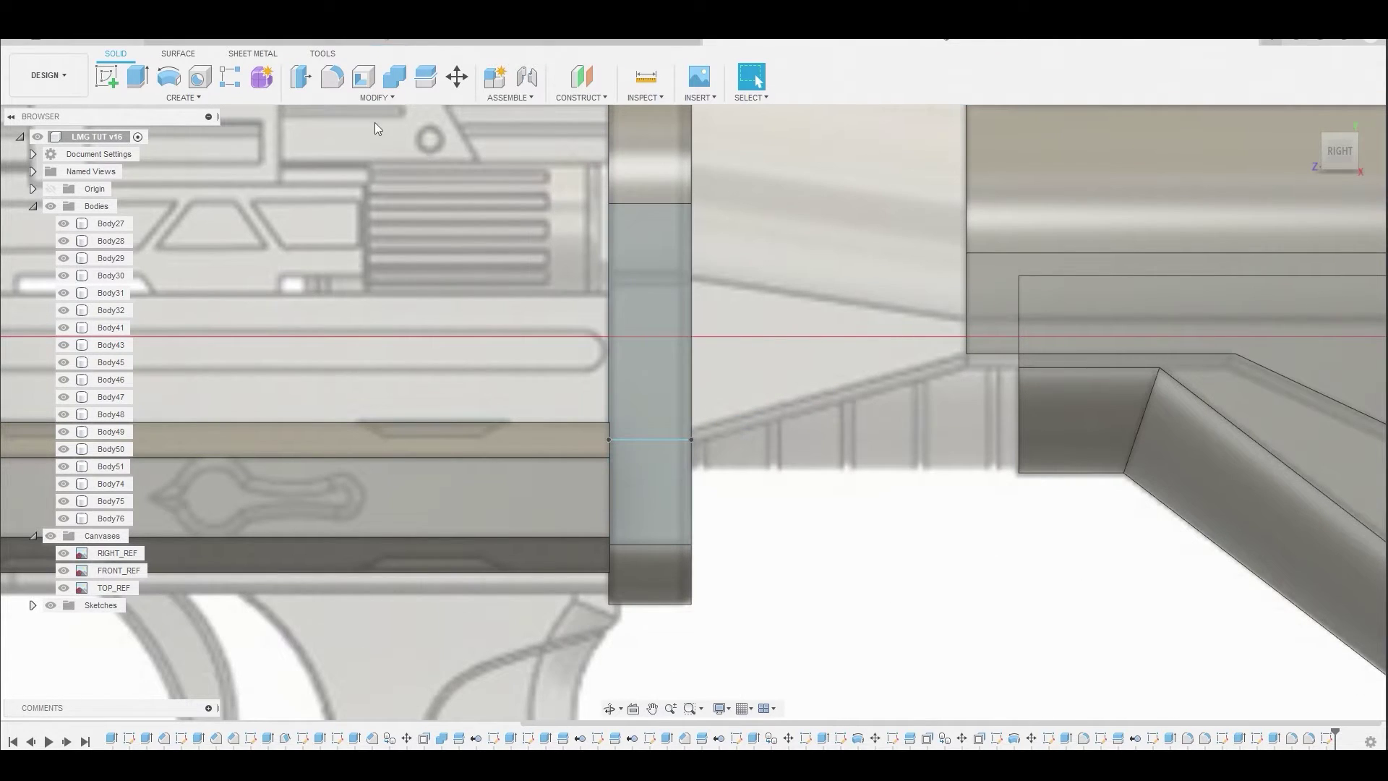
- Split Body75 along the sketched line, producing Body77
{"action": "left_click", "coordinate": [359, 99]}
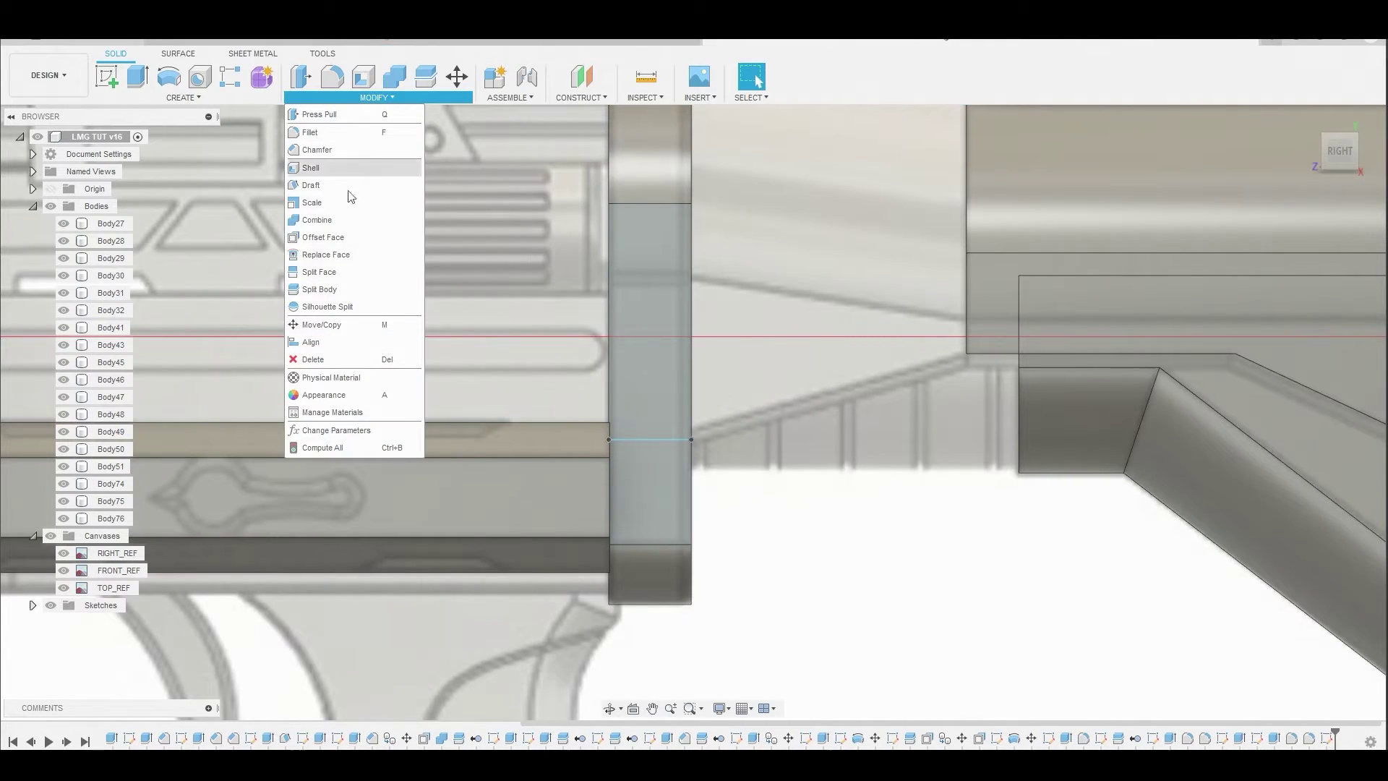
{"action": "left_click", "coordinate": [345, 285]}
{"action": "left_click", "coordinate": [645, 347]}
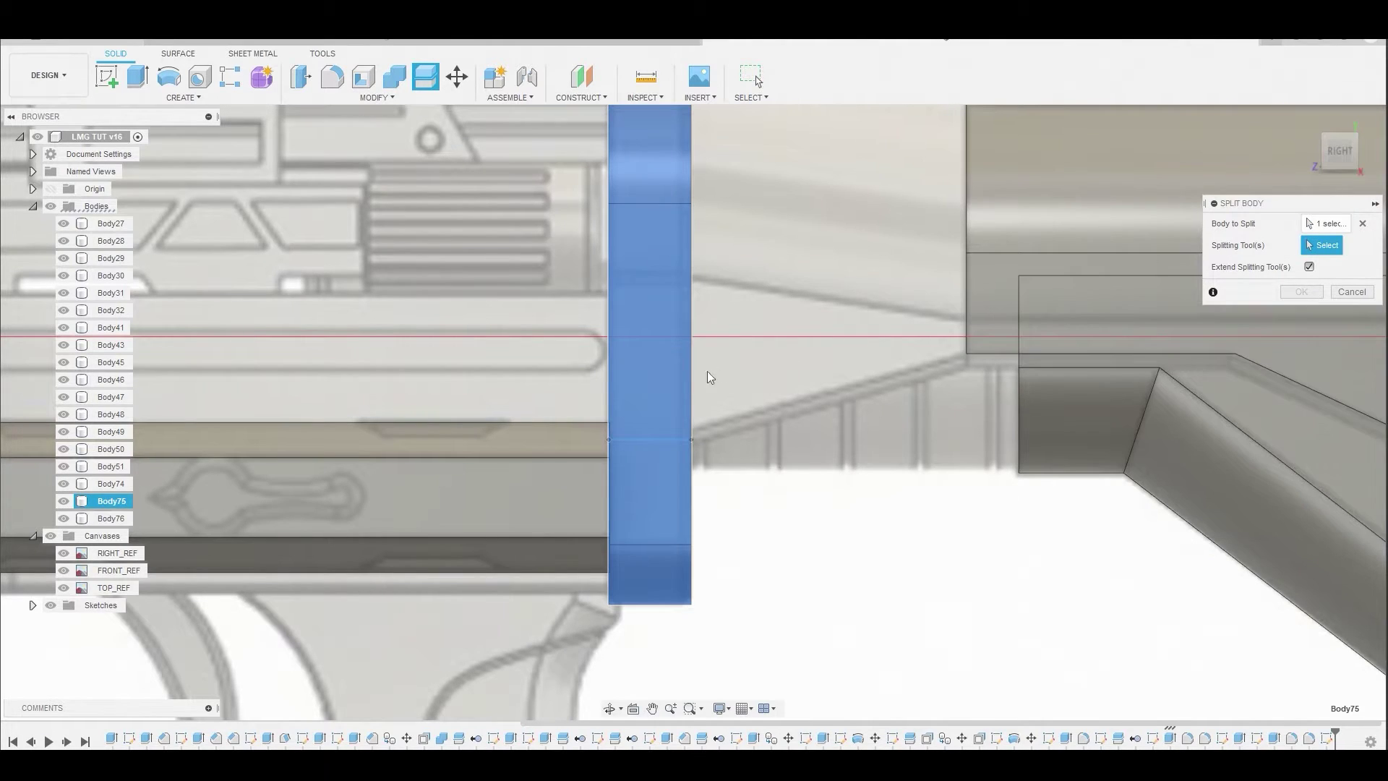
{"action": "left_click", "coordinate": [638, 439]}
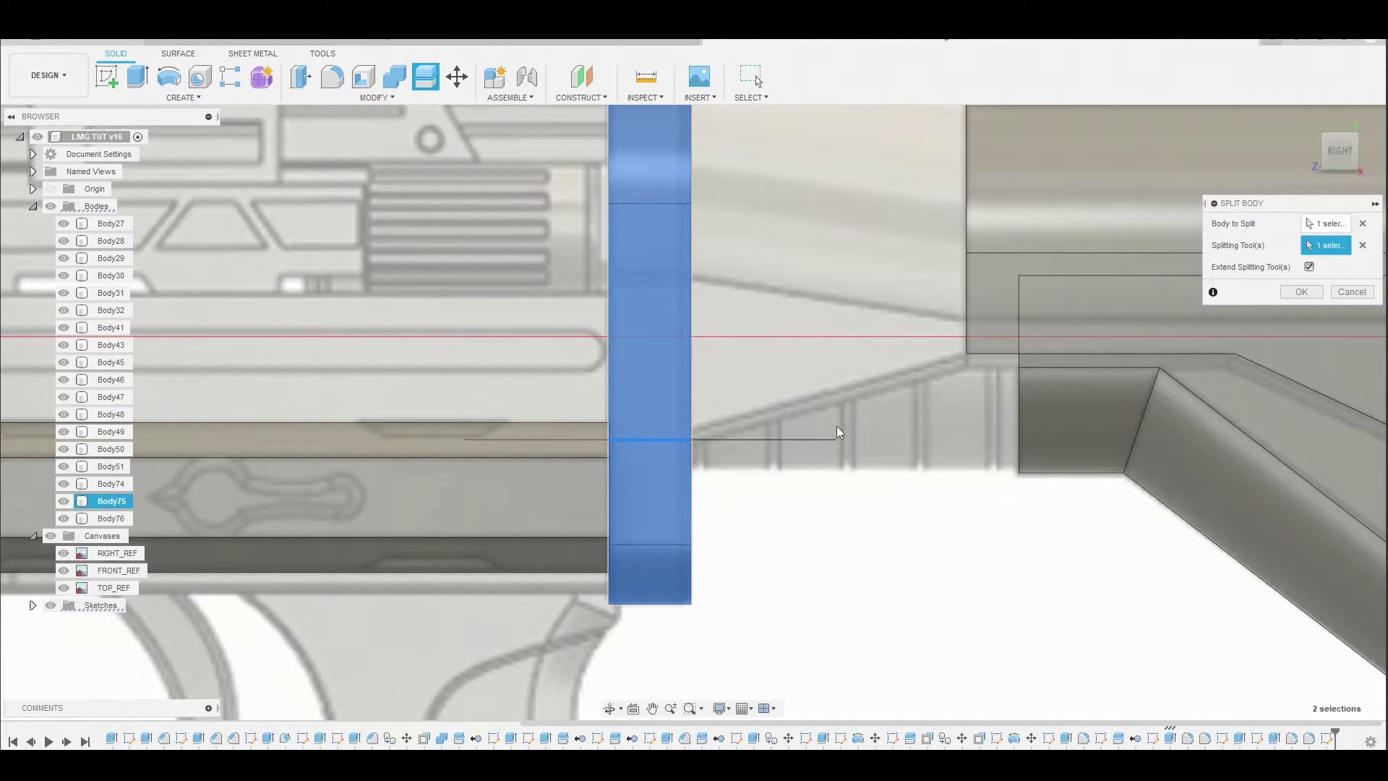
{"action": "left_click", "coordinate": [1300, 292]}
{"action": "scroll", "coordinate": [878, 421], "scroll_direction": "down", "scroll_amount": 3}
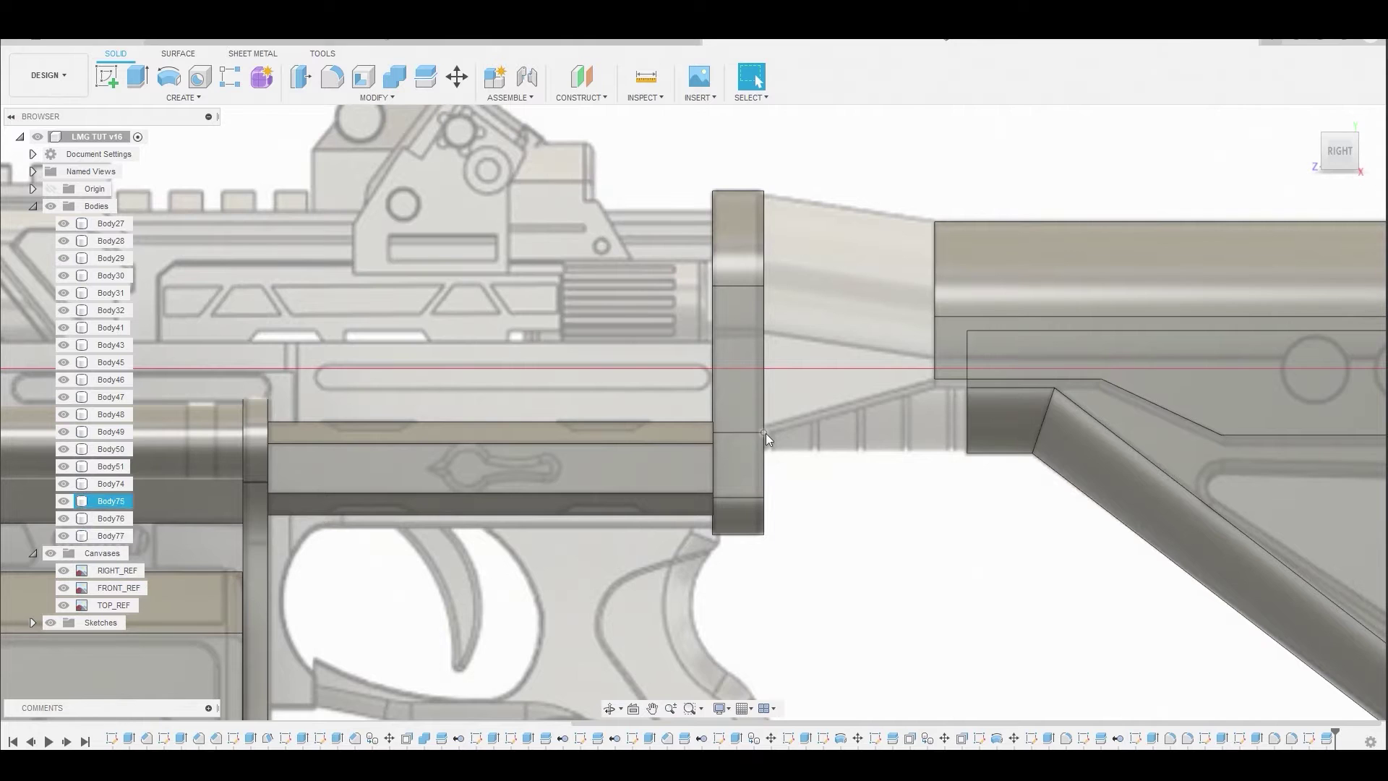
- Create and finish a sketch on the rear plate's upper face
{"action": "middle_click_drag", "start_coordinate": [800, 431], "coordinate": [775, 425], "text": "shift"}
{"action": "left_click", "coordinate": [797, 377]}
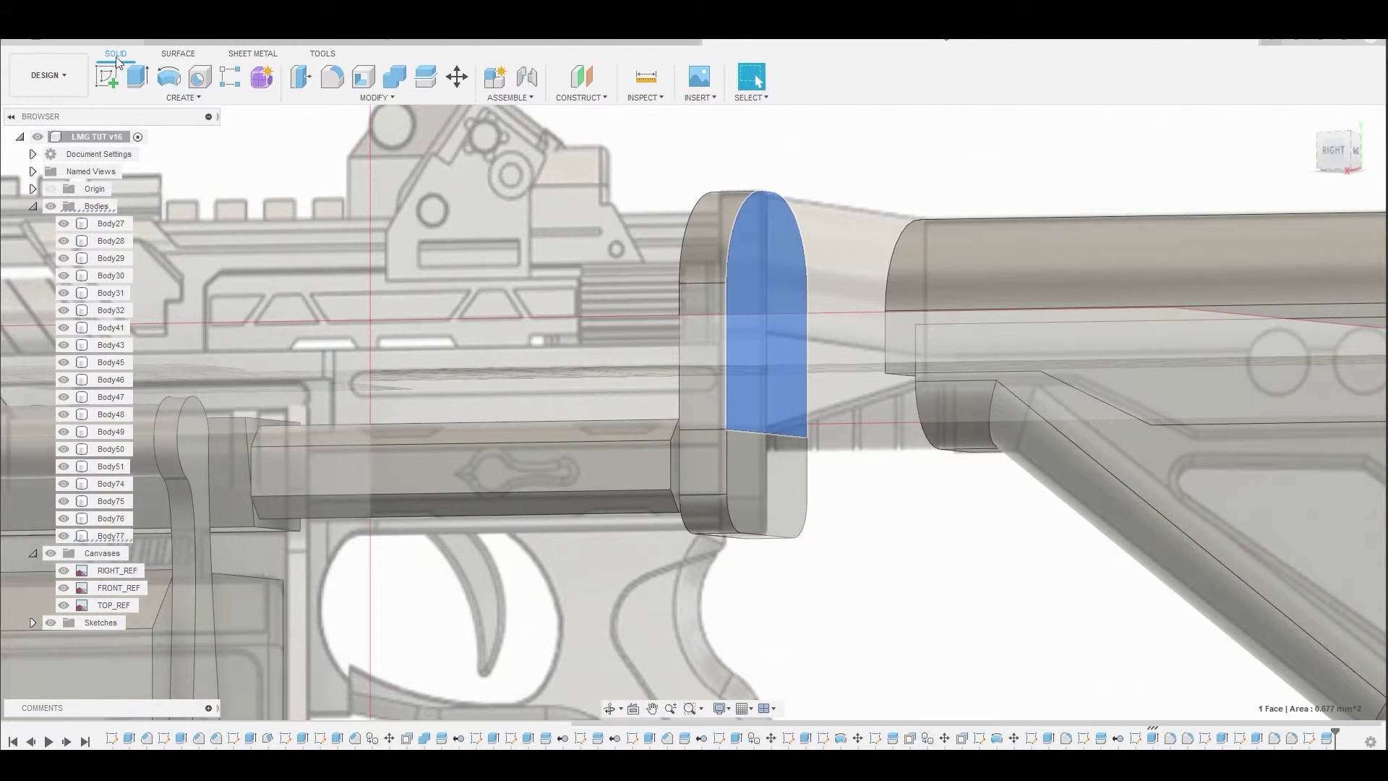
{"action": "left_click", "coordinate": [110, 78]}
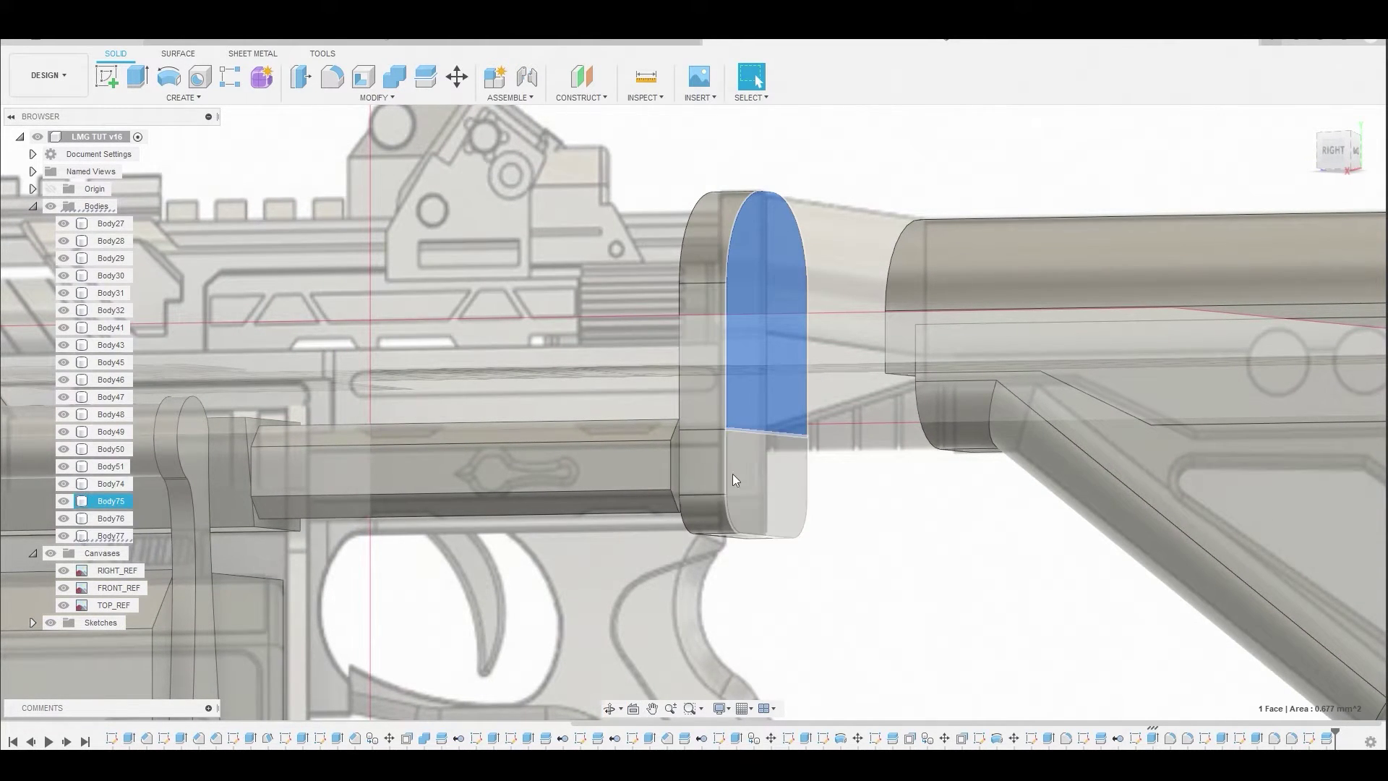
{"action": "left_click", "coordinate": [107, 78]}
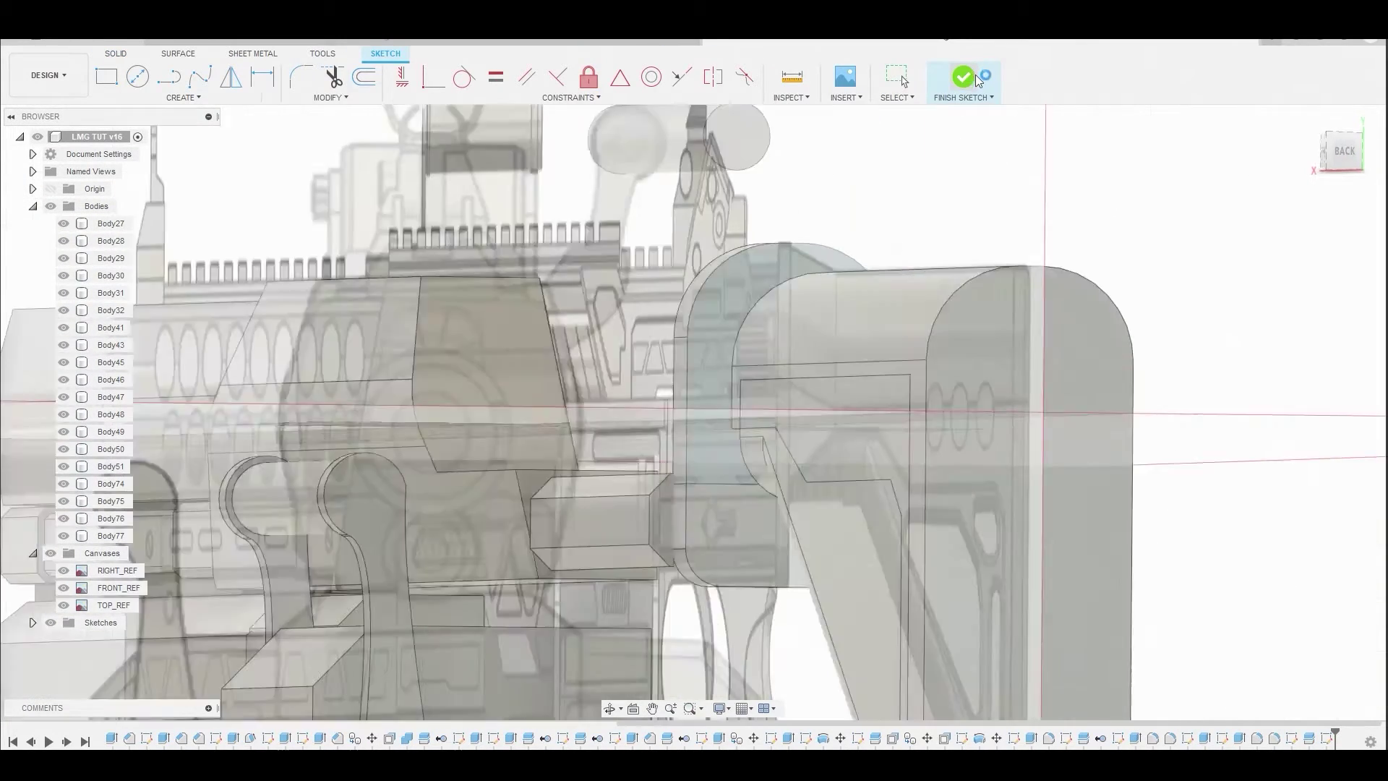
{"action": "left_click", "coordinate": [965, 77]}
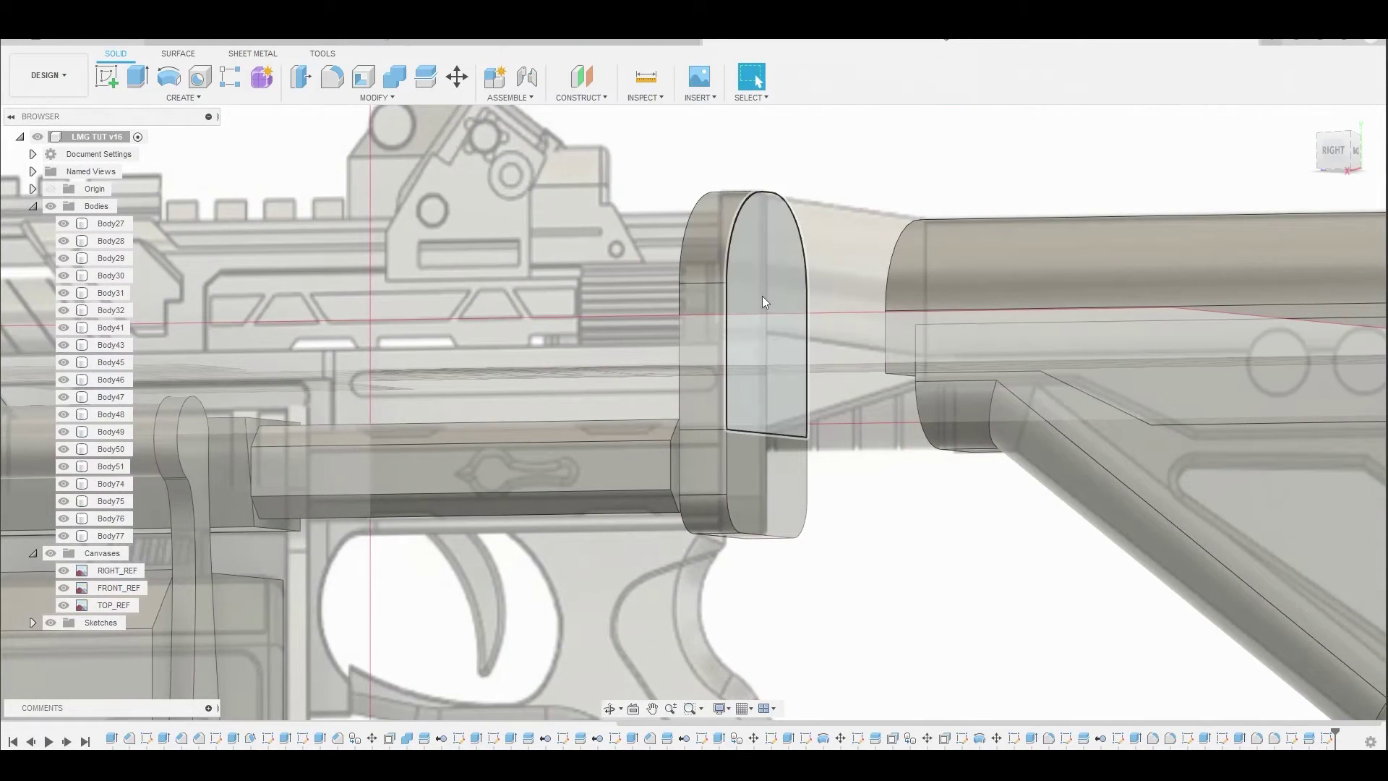
- Create and finish a sketch on the butt section's front end face, then hide the reference canvases
{"action": "left_click", "coordinate": [778, 394]}
{"action": "middle_click_drag", "start_coordinate": [877, 477], "coordinate": [949, 326], "text": "shift"}
{"action": "left_click", "coordinate": [946, 322]}
{"action": "left_click", "coordinate": [107, 77]}
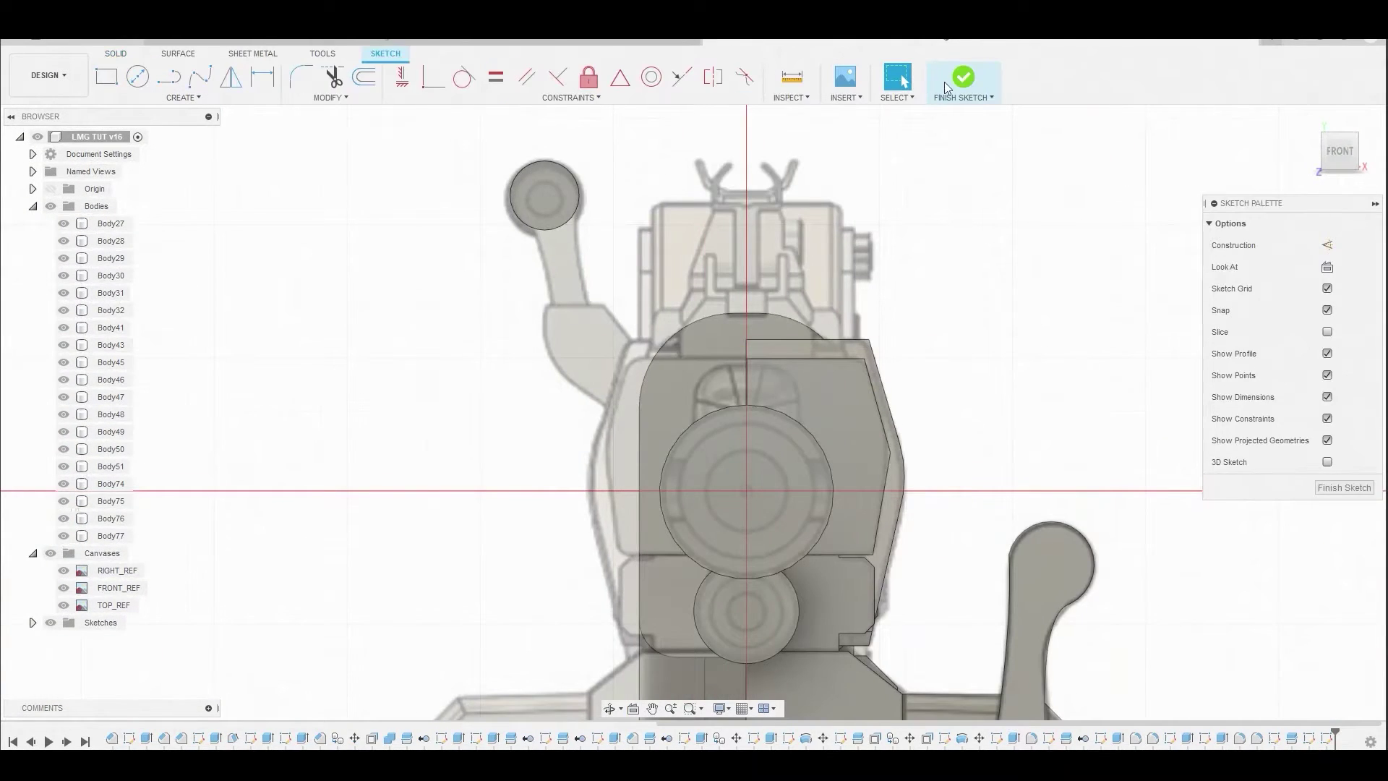
{"action": "left_click", "coordinate": [952, 79]}
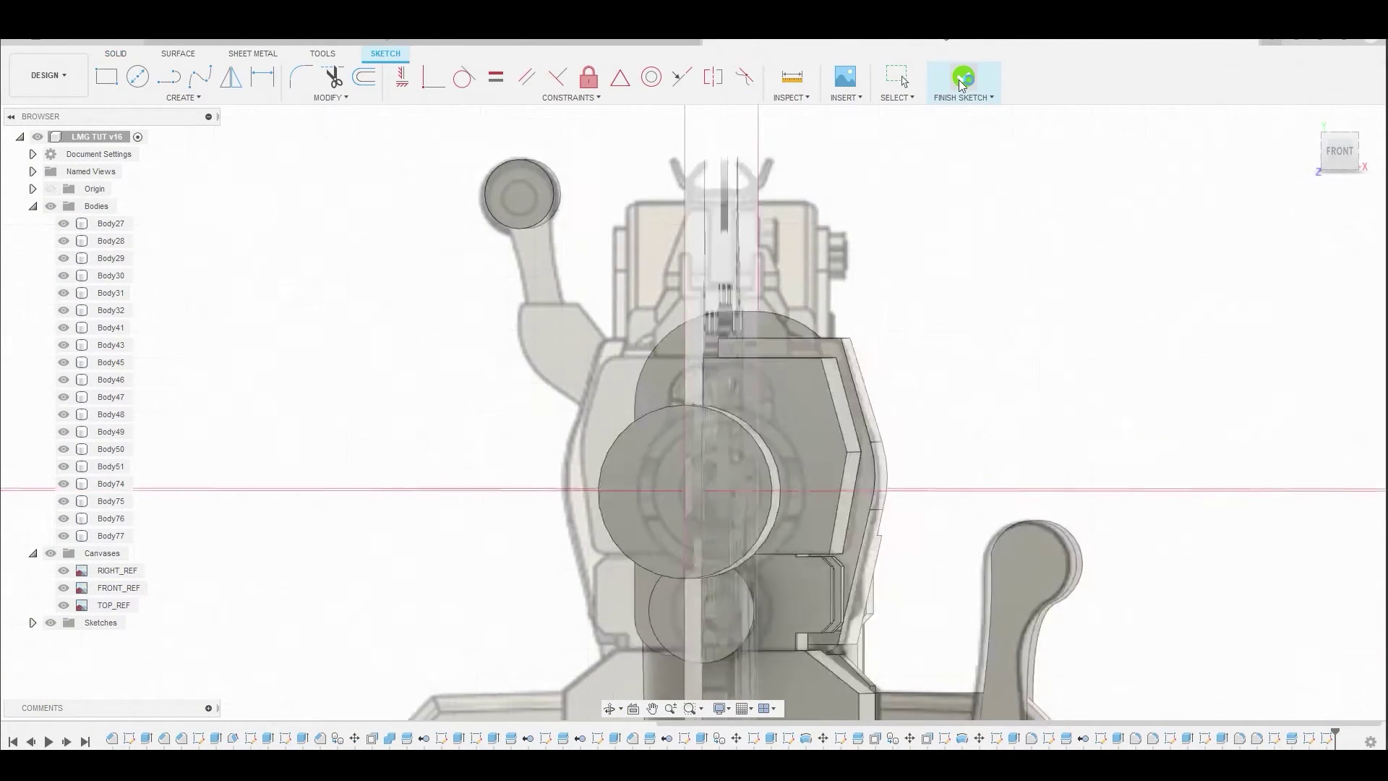
{"action": "left_click", "coordinate": [50, 553]}
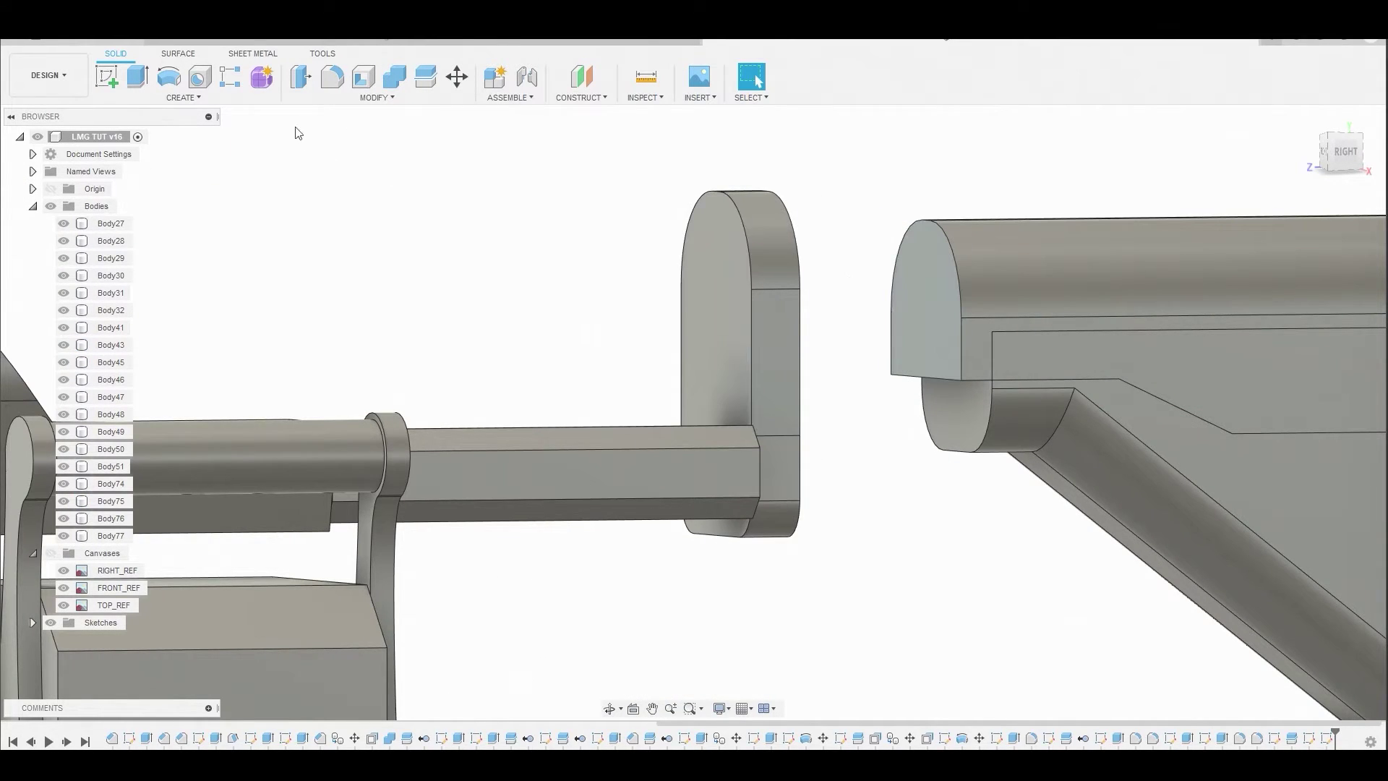
- Start a loft from the butt section's end face to the rear plate's face
{"action": "left_click", "coordinate": [215, 97]}
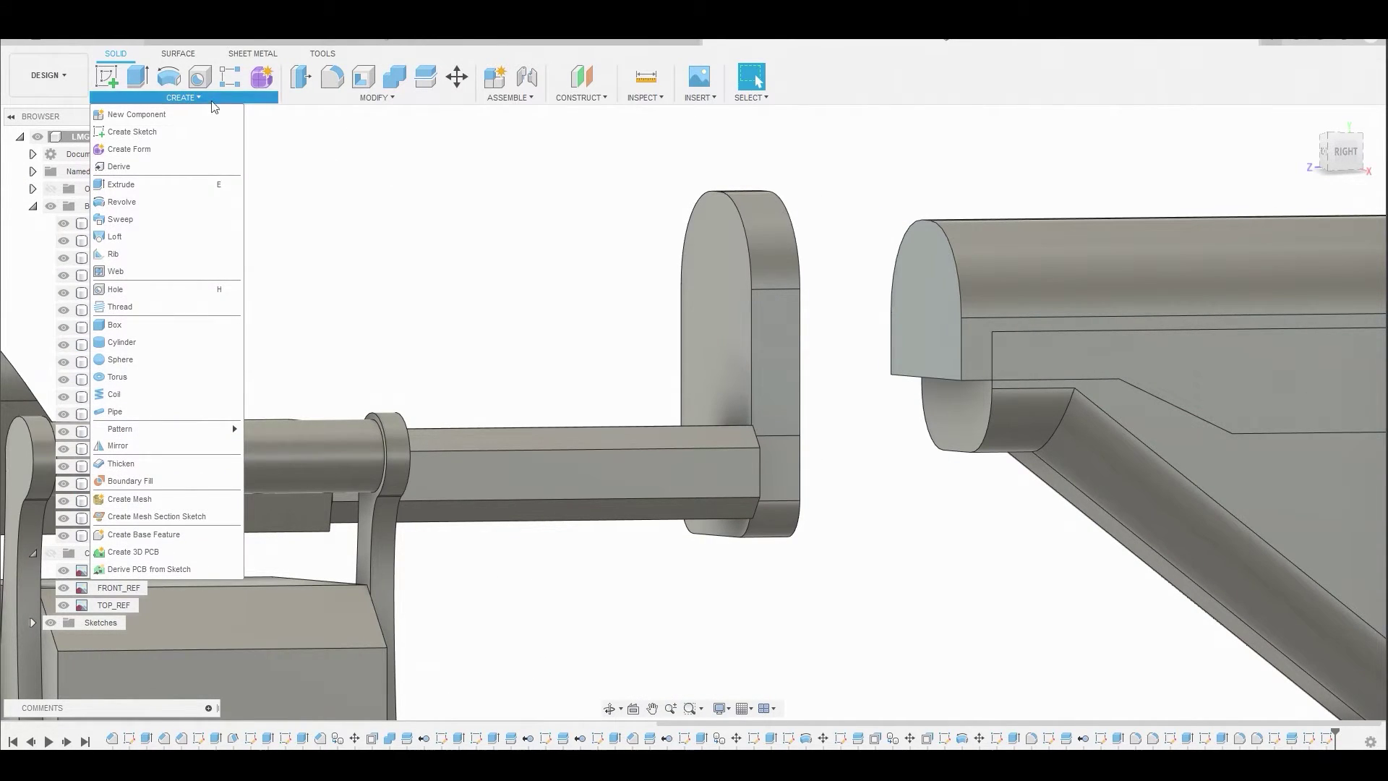
{"action": "left_click", "coordinate": [138, 237]}
{"action": "left_click", "coordinate": [918, 324]}
{"action": "middle_click_drag", "start_coordinate": [885, 438], "coordinate": [827, 447], "text": "shift"}
{"action": "left_click", "coordinate": [743, 322]}
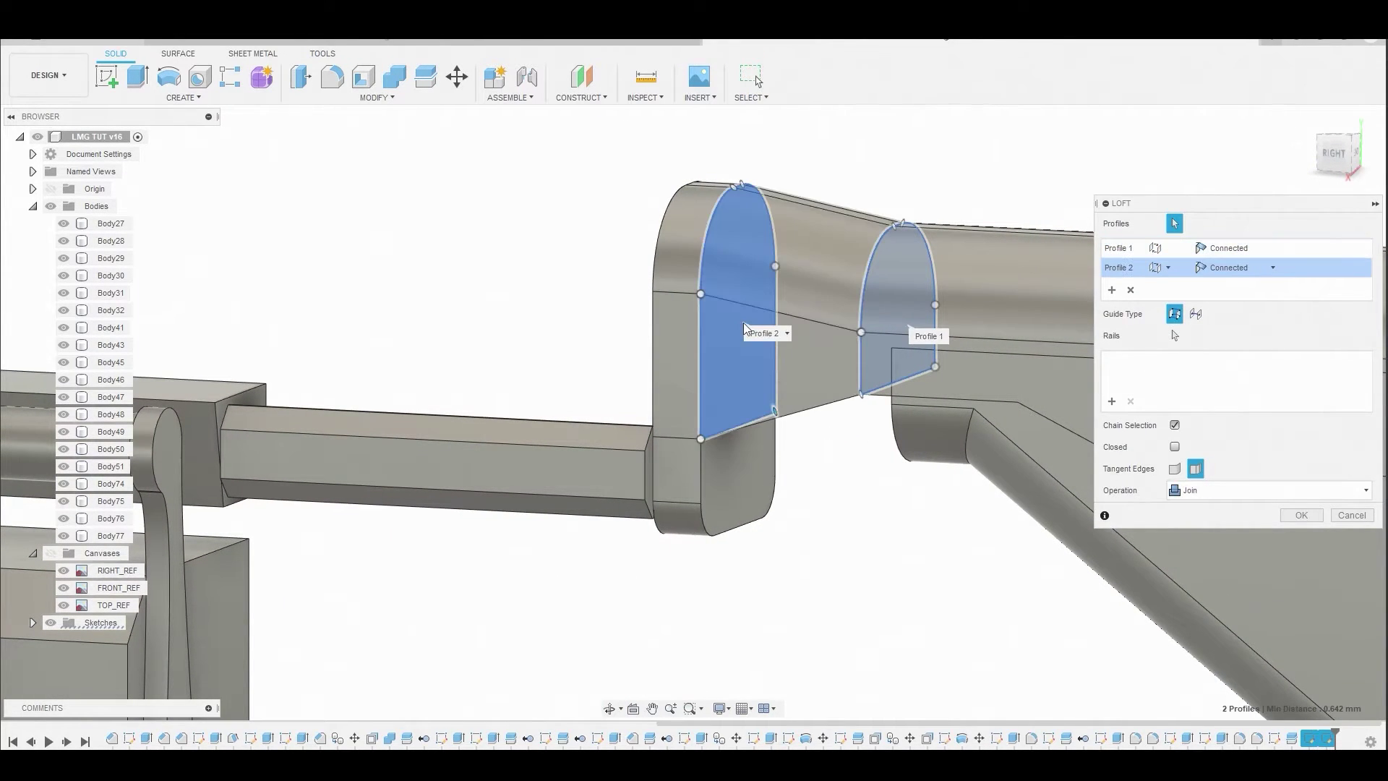
{"action": "middle_click_drag", "start_coordinate": [868, 173], "coordinate": [899, 171], "text": "shift"}
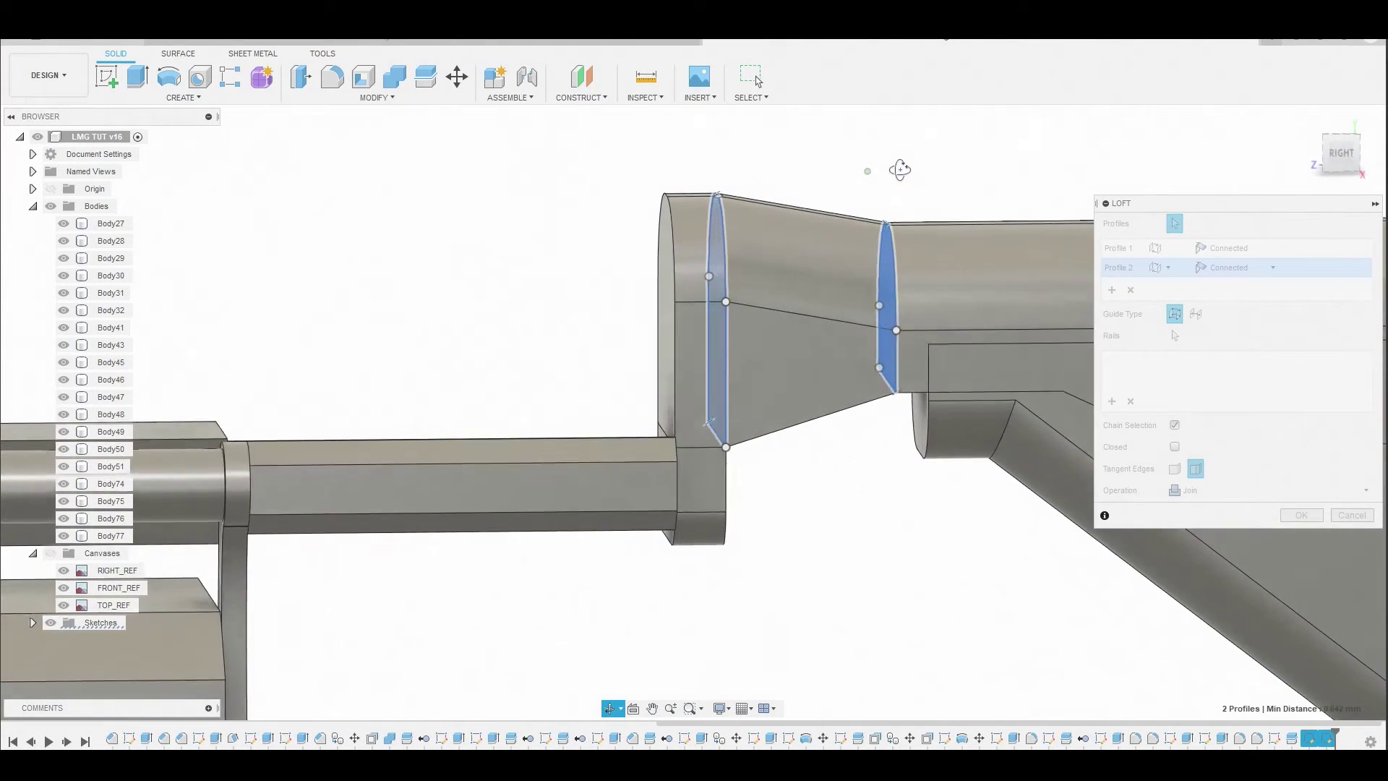
- Adjust the loft's tangent edge setting and create it as a New Body, Body78
{"action": "left_click", "coordinate": [1175, 470]}
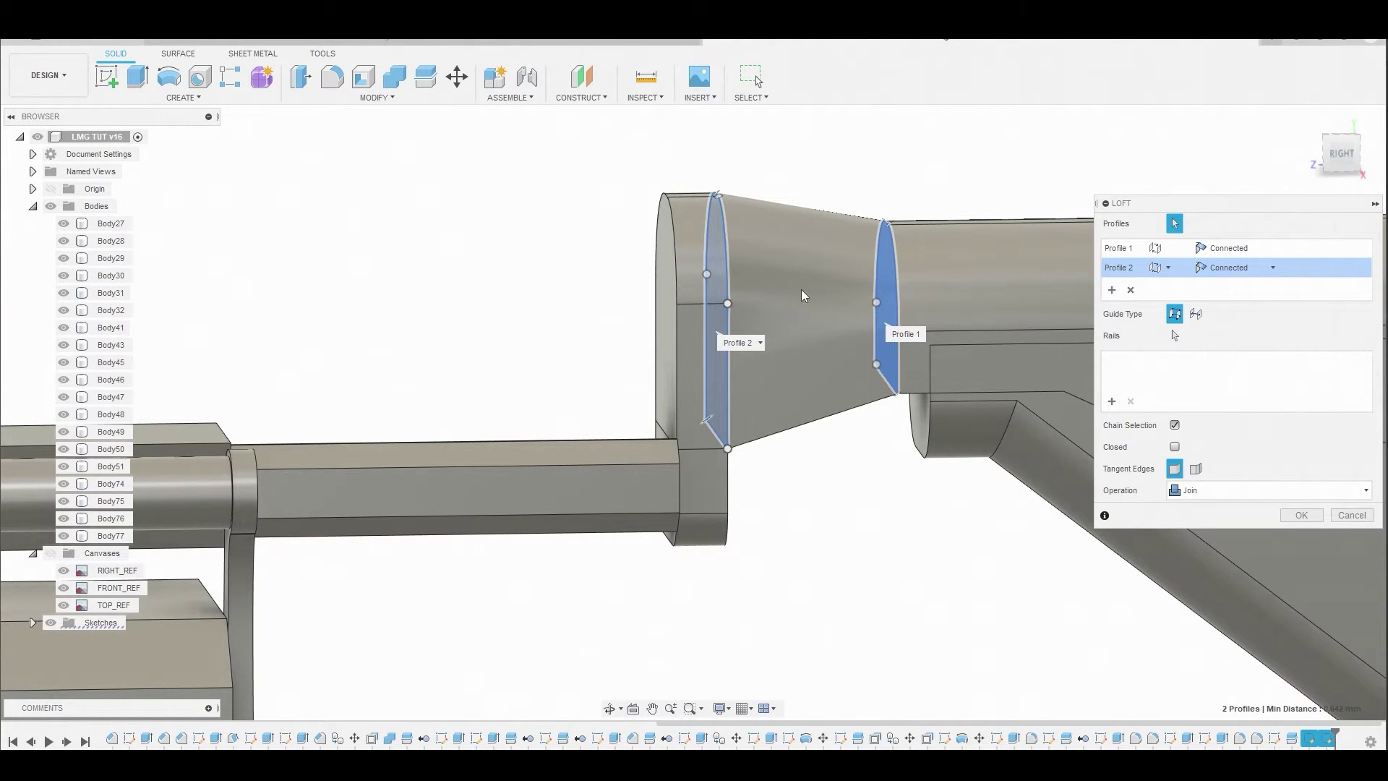
{"action": "left_click", "coordinate": [1197, 470]}
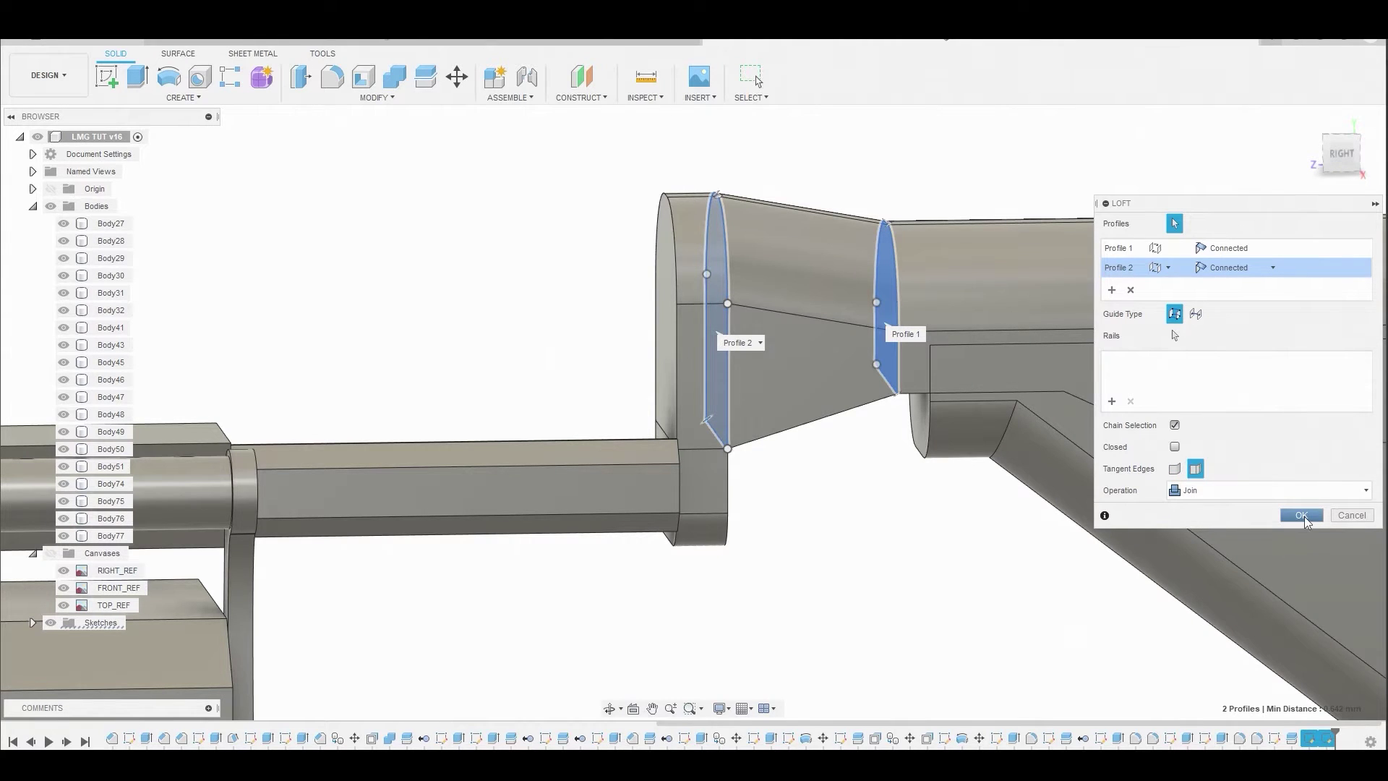
{"action": "left_click", "coordinate": [1301, 513]}
{"action": "left_click", "coordinate": [1237, 499]}
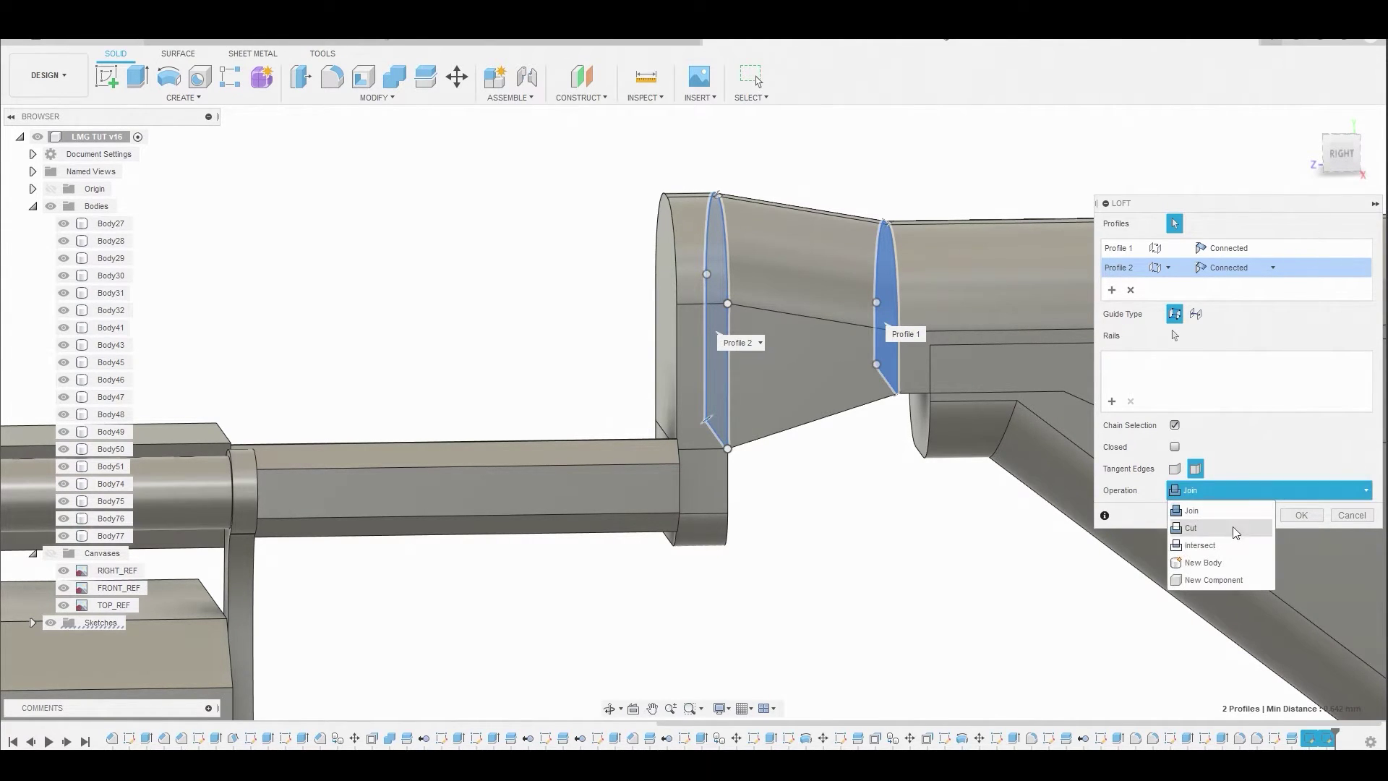
{"action": "left_click", "coordinate": [1226, 561]}
{"action": "left_click", "coordinate": [1299, 516]}
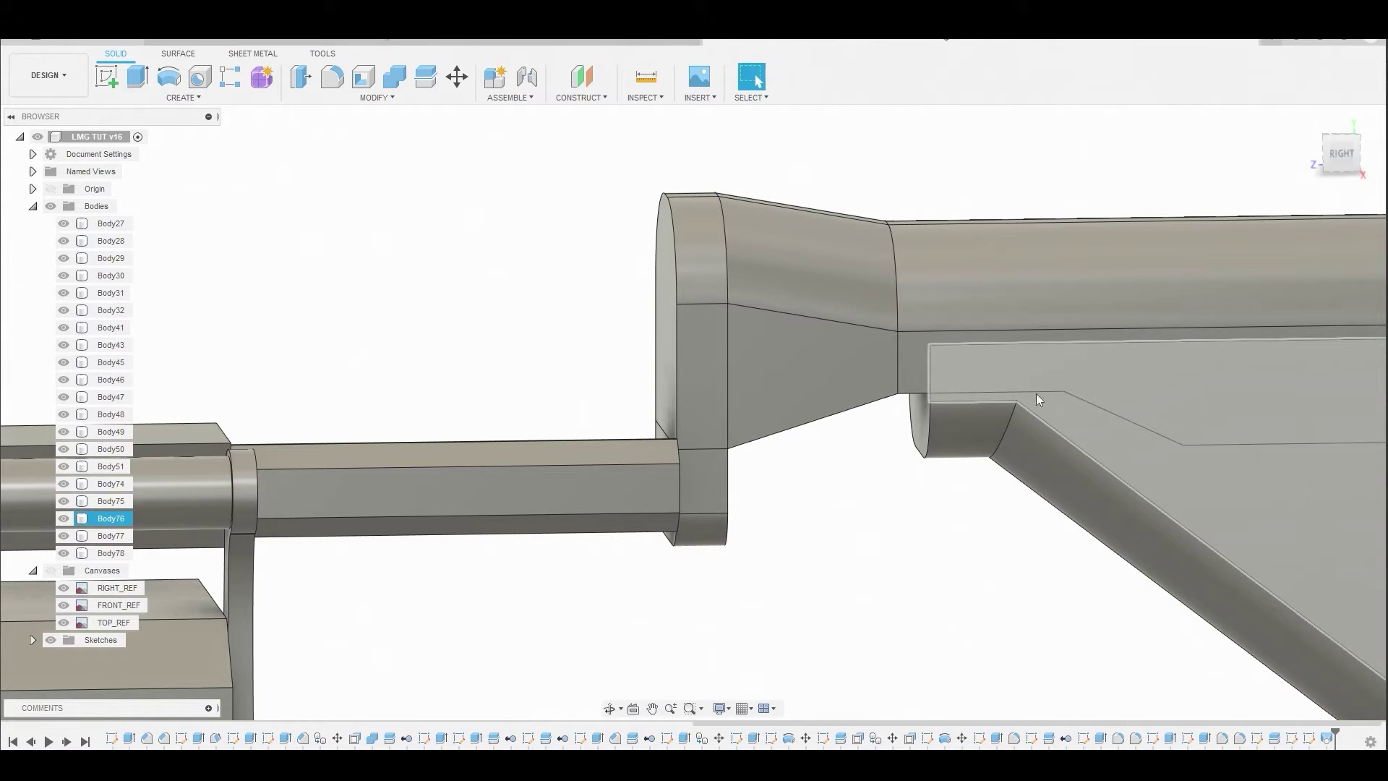
{"action": "scroll", "coordinate": [997, 396], "scroll_direction": "down", "scroll_amount": 3}
{"action": "left_click", "coordinate": [1347, 158]}
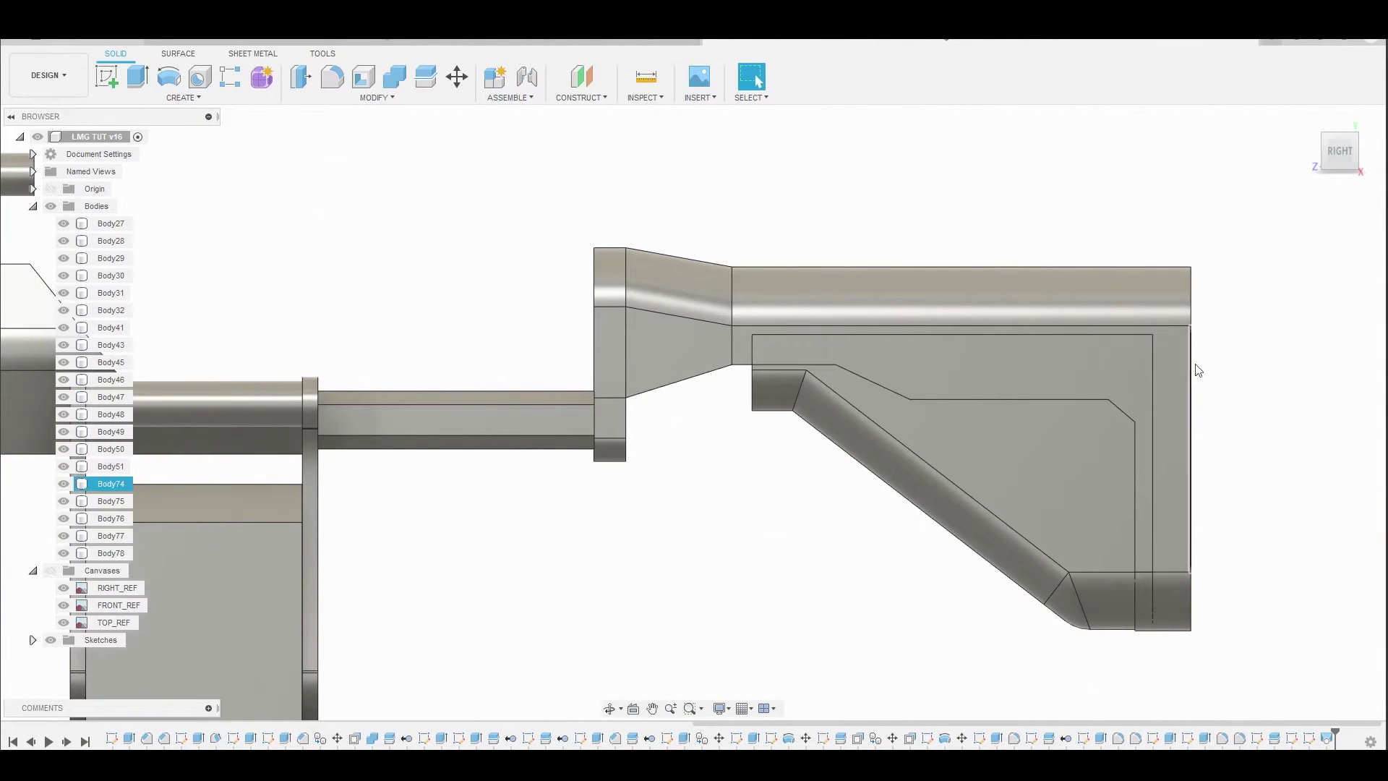
- Show the canvases again and fillet Body74's eight butt-end edges at about 0.087 mm
{"action": "left_click", "coordinate": [50, 571]}
{"action": "key", "text": "f"}
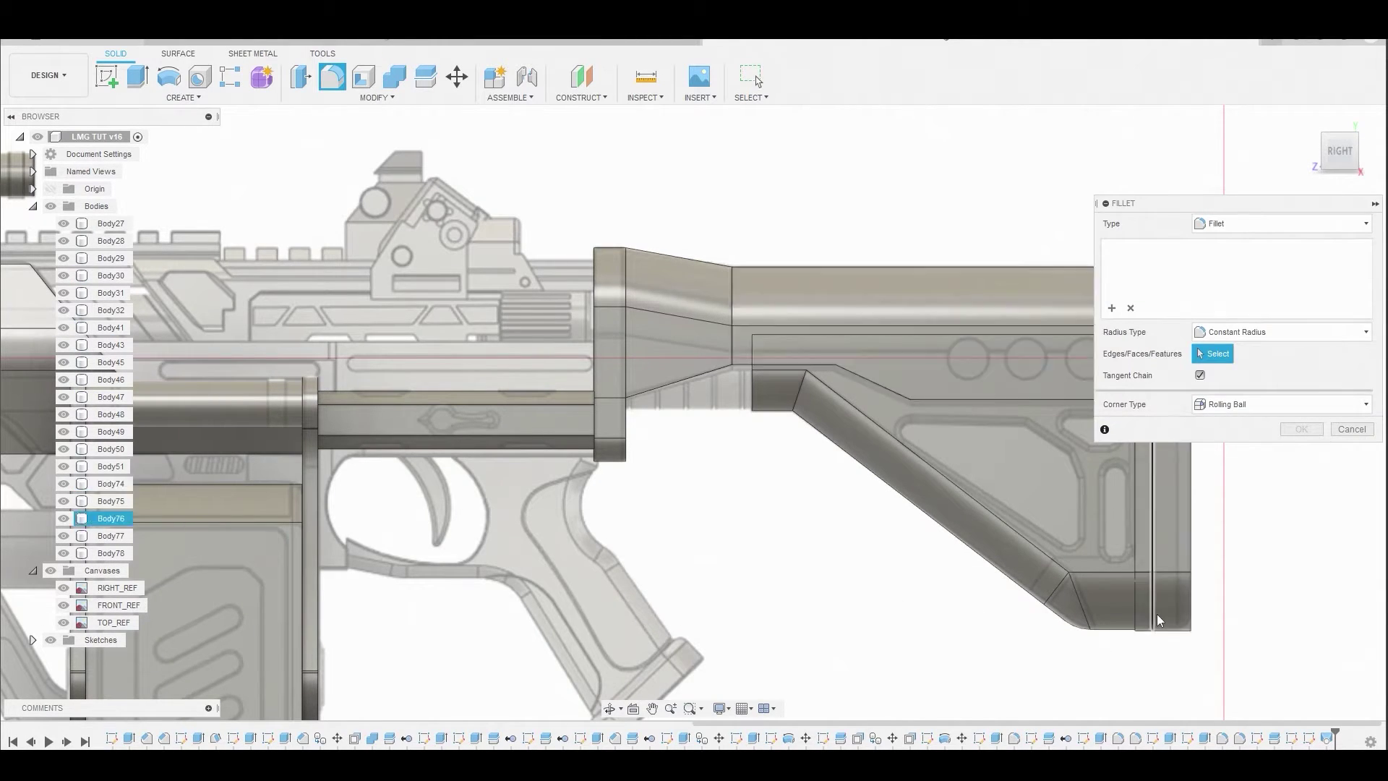
{"action": "left_click", "coordinate": [1192, 569]}
{"action": "scroll", "coordinate": [957, 565], "scroll_direction": "up", "scroll_amount": 3}
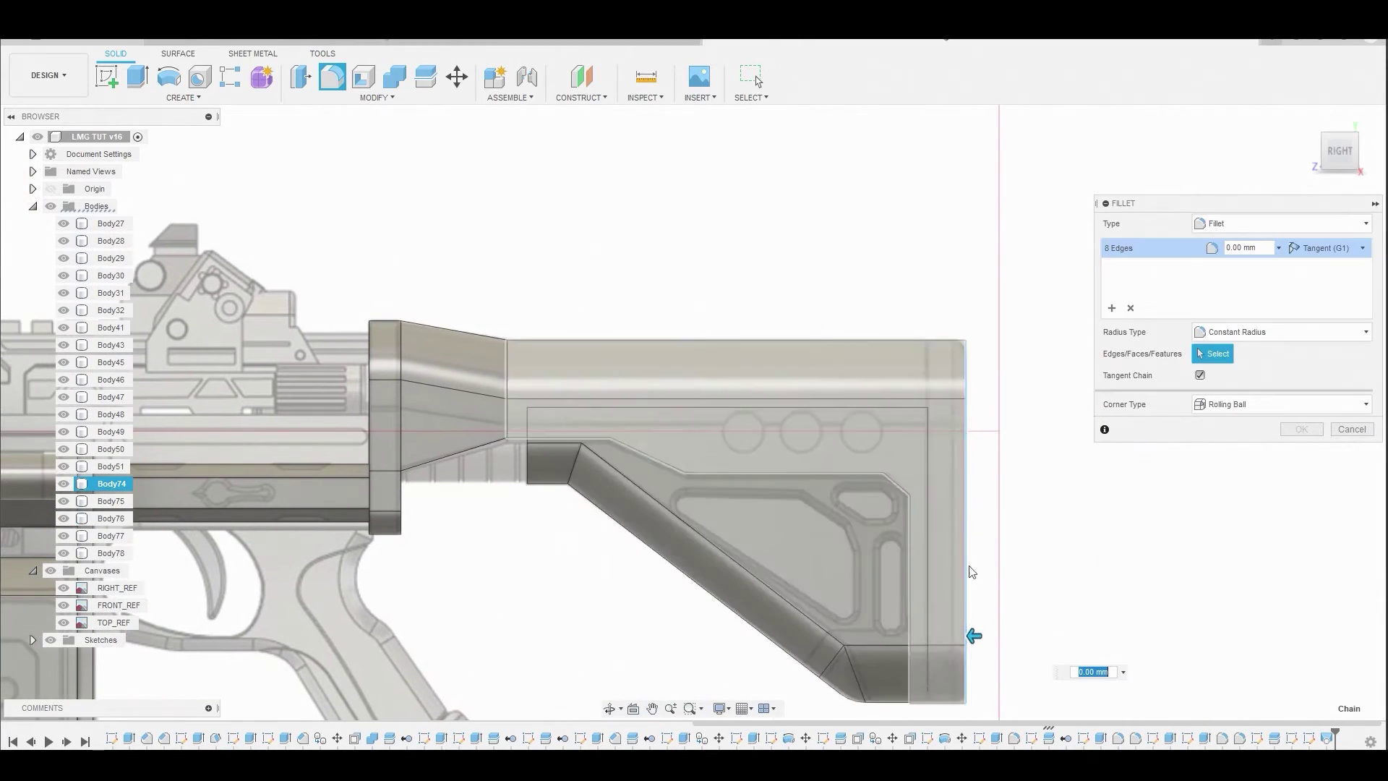
{"action": "left_click_drag", "start_coordinate": [969, 660], "coordinate": [962, 660]}
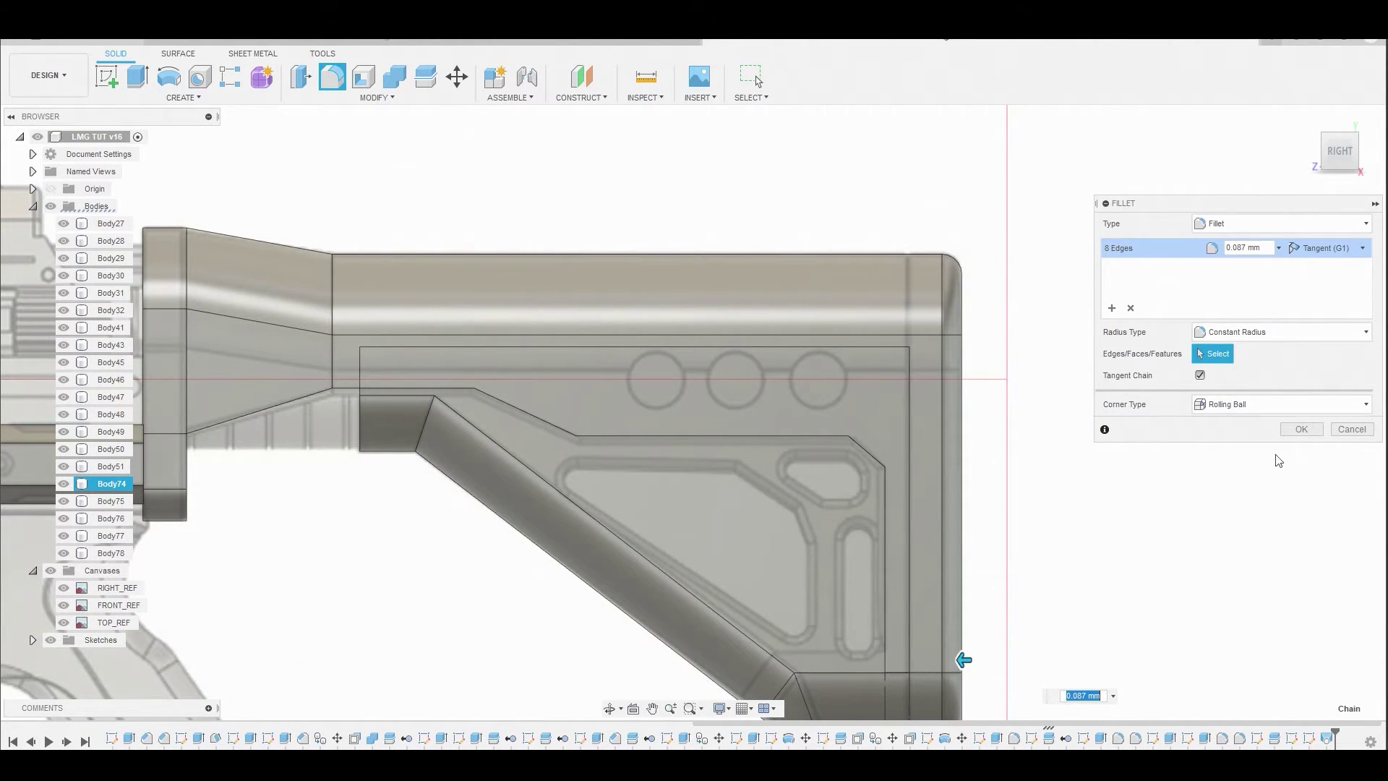
{"action": "left_click", "coordinate": [1301, 429]}
{"action": "scroll", "coordinate": [524, 428], "scroll_direction": "down", "scroll_amount": 2}
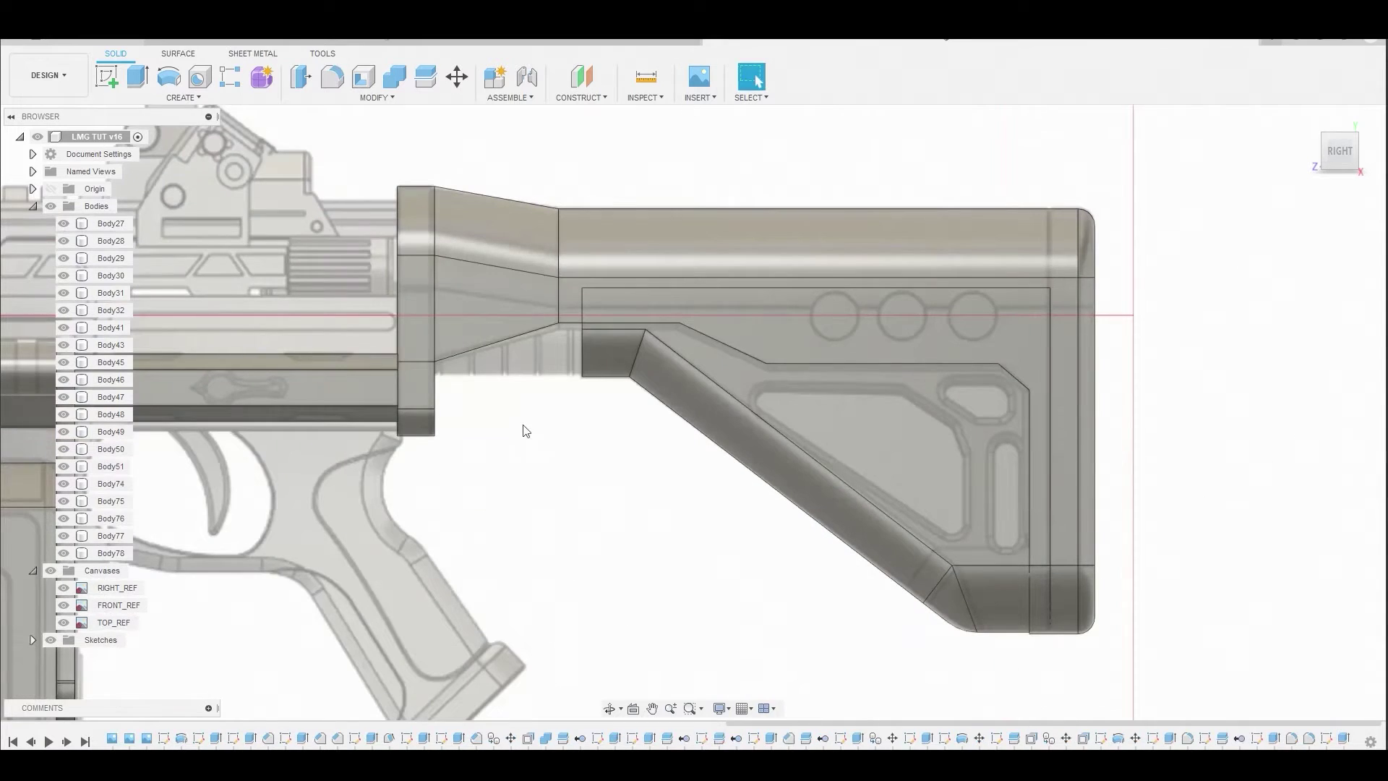
- On the side plane, sketch a rectangle from the lower block's corner back to the rear plate
{"action": "left_click", "coordinate": [106, 75]}
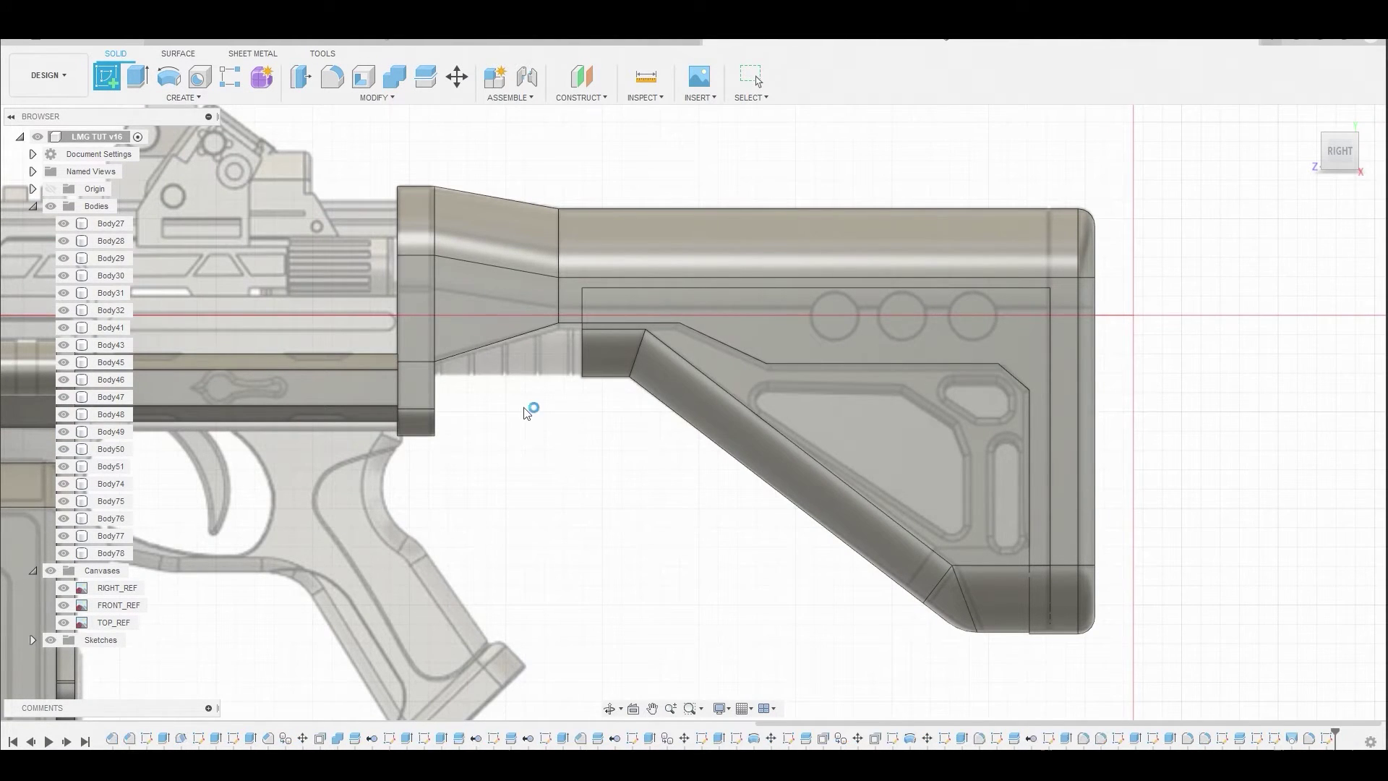
{"action": "left_click", "coordinate": [530, 406]}
{"action": "scroll", "coordinate": [701, 425], "scroll_direction": "up", "scroll_amount": 3}
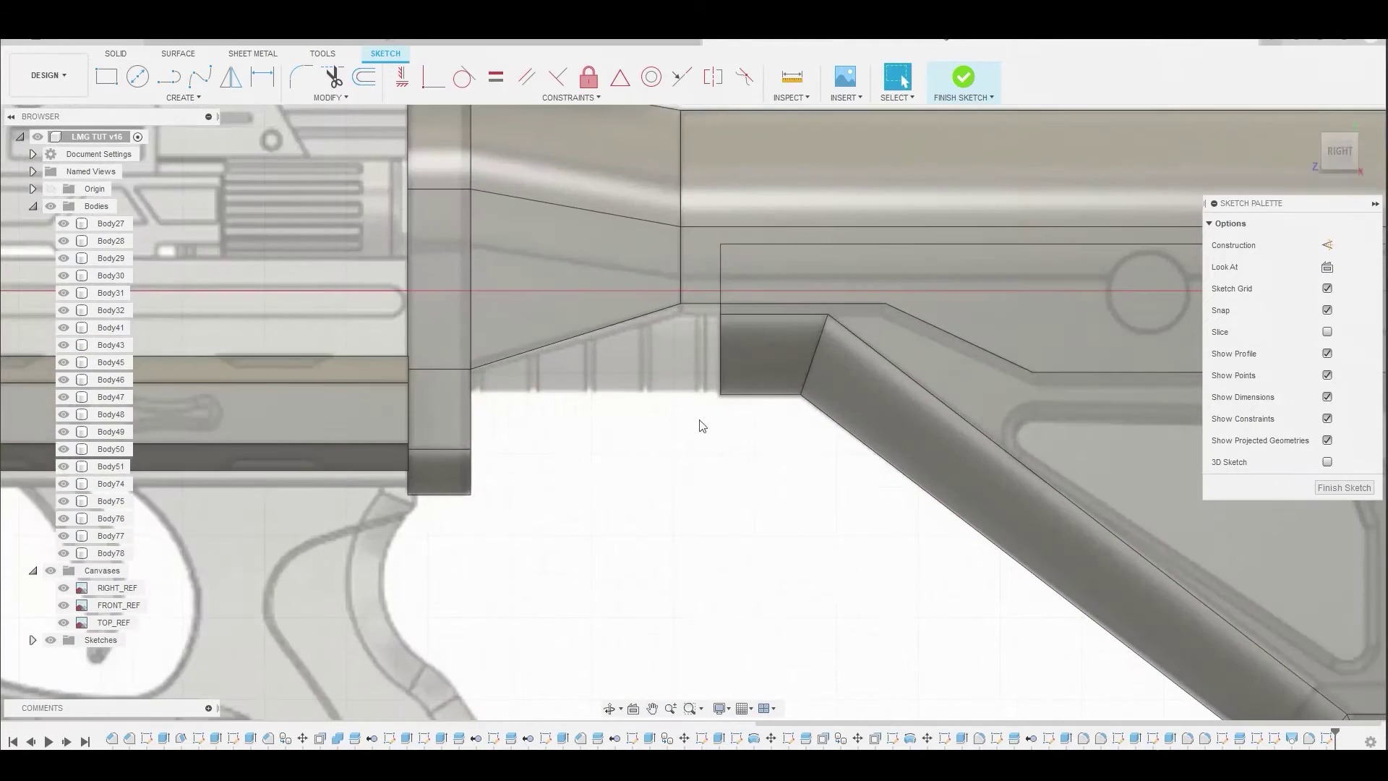
{"action": "left_click", "coordinate": [115, 85]}
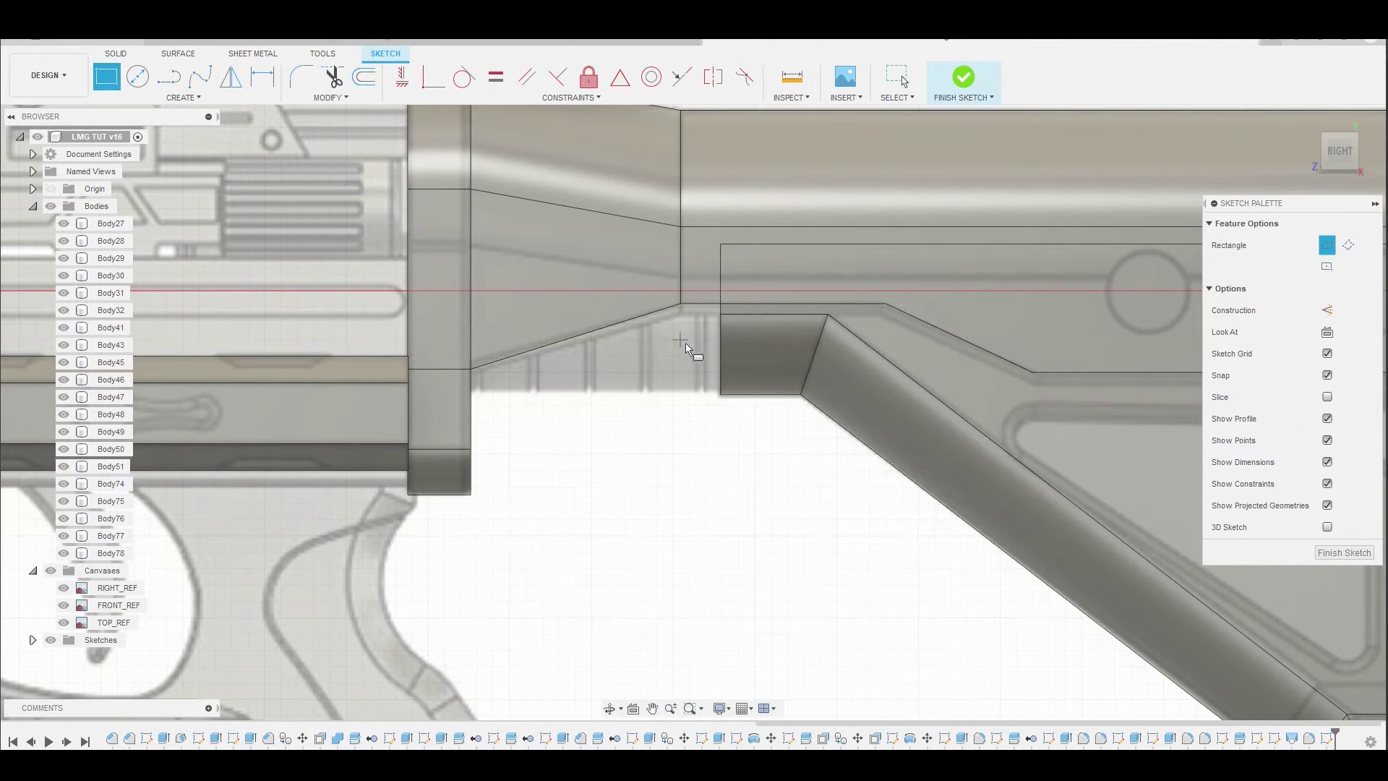
{"action": "scroll", "coordinate": [697, 356], "scroll_direction": "up", "scroll_amount": 2}
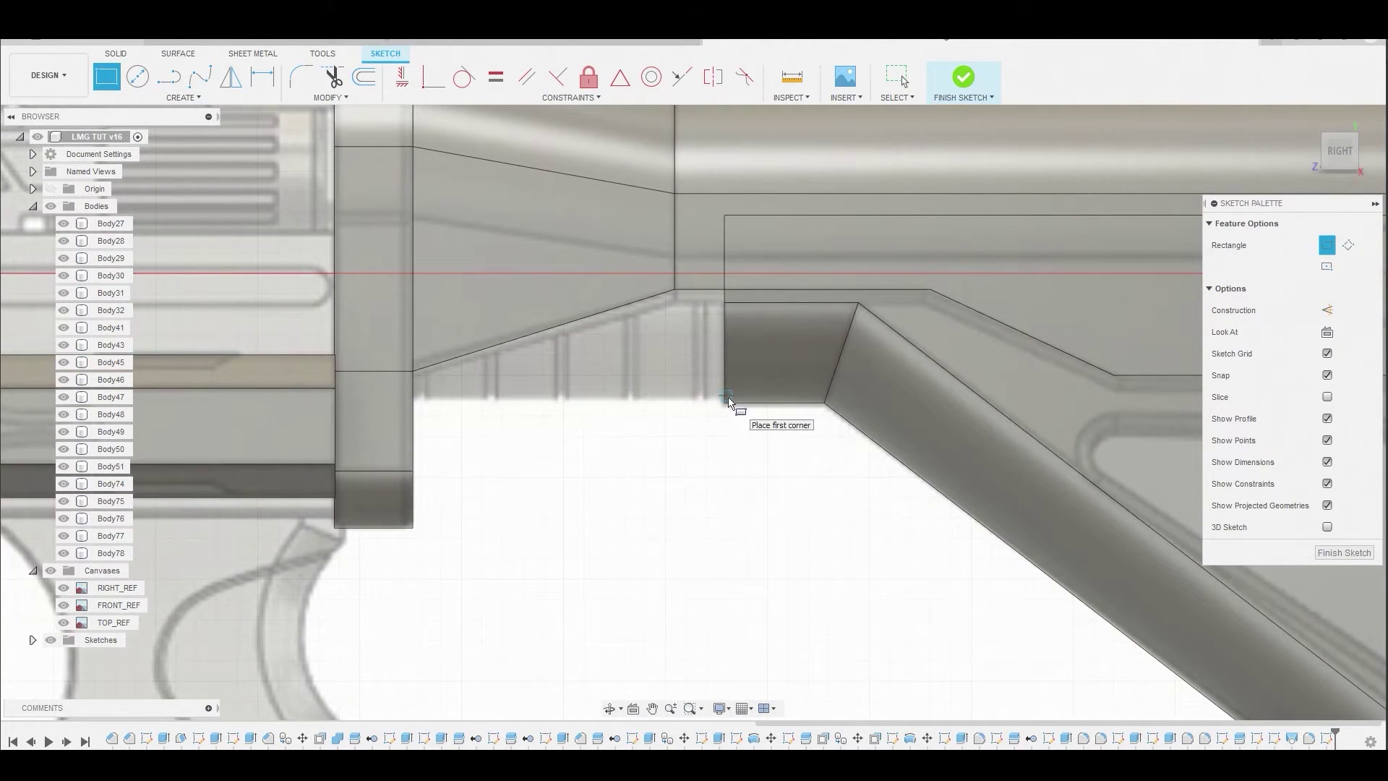
{"action": "left_click", "coordinate": [724, 396]}
{"action": "middle_click_drag", "start_coordinate": [406, 257], "coordinate": [385, 402]}
{"action": "left_click", "coordinate": [385, 408]}
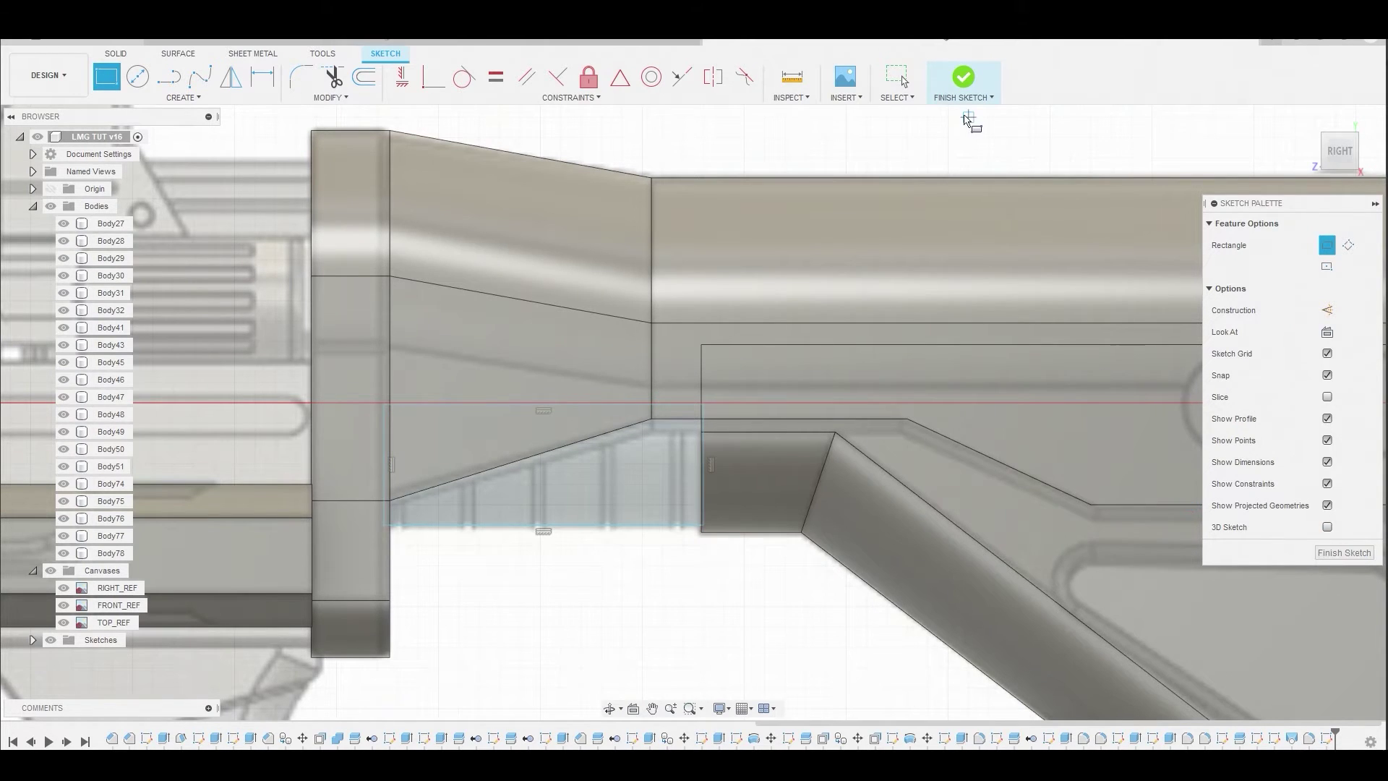
{"action": "left_click", "coordinate": [964, 78]}
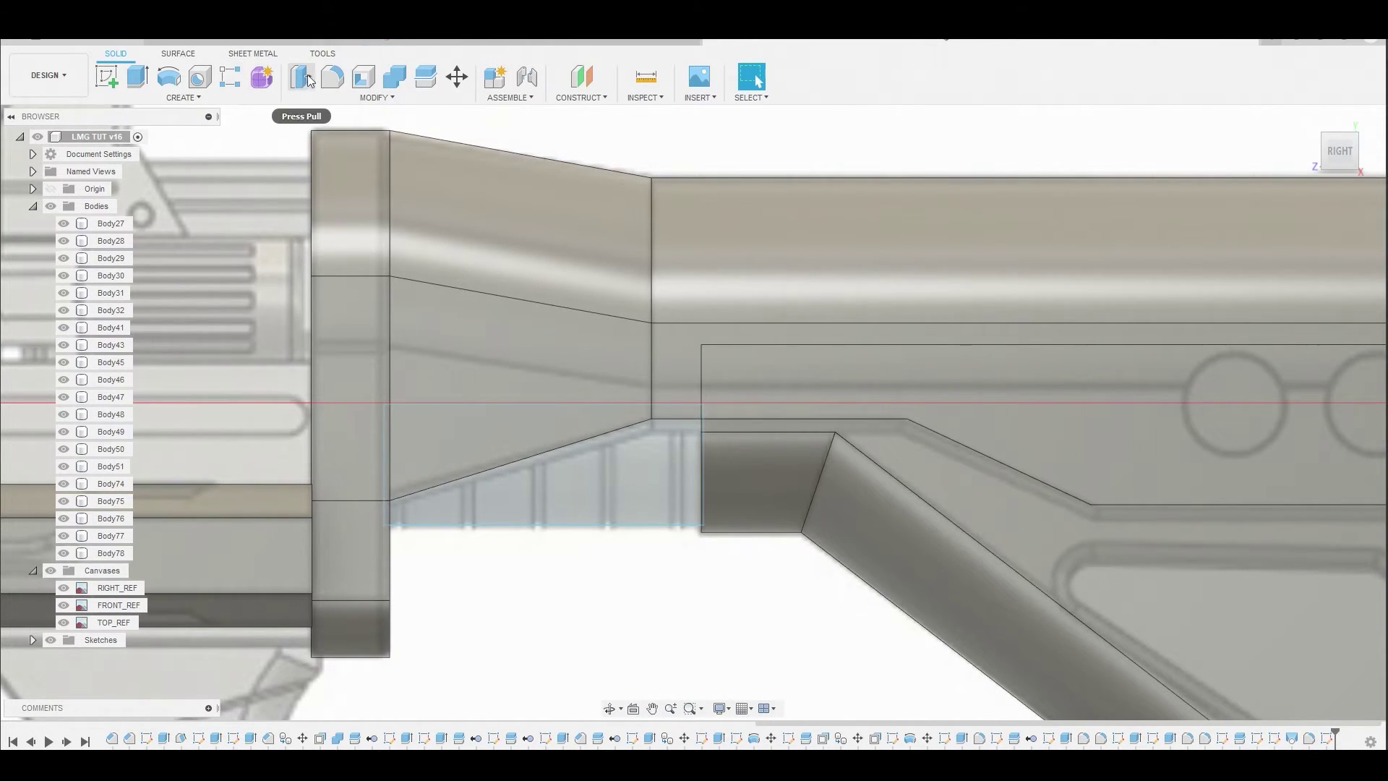
- Revolve the rectangle 360° about its top edge into a new body, Body79
{"action": "left_click", "coordinate": [167, 78]}
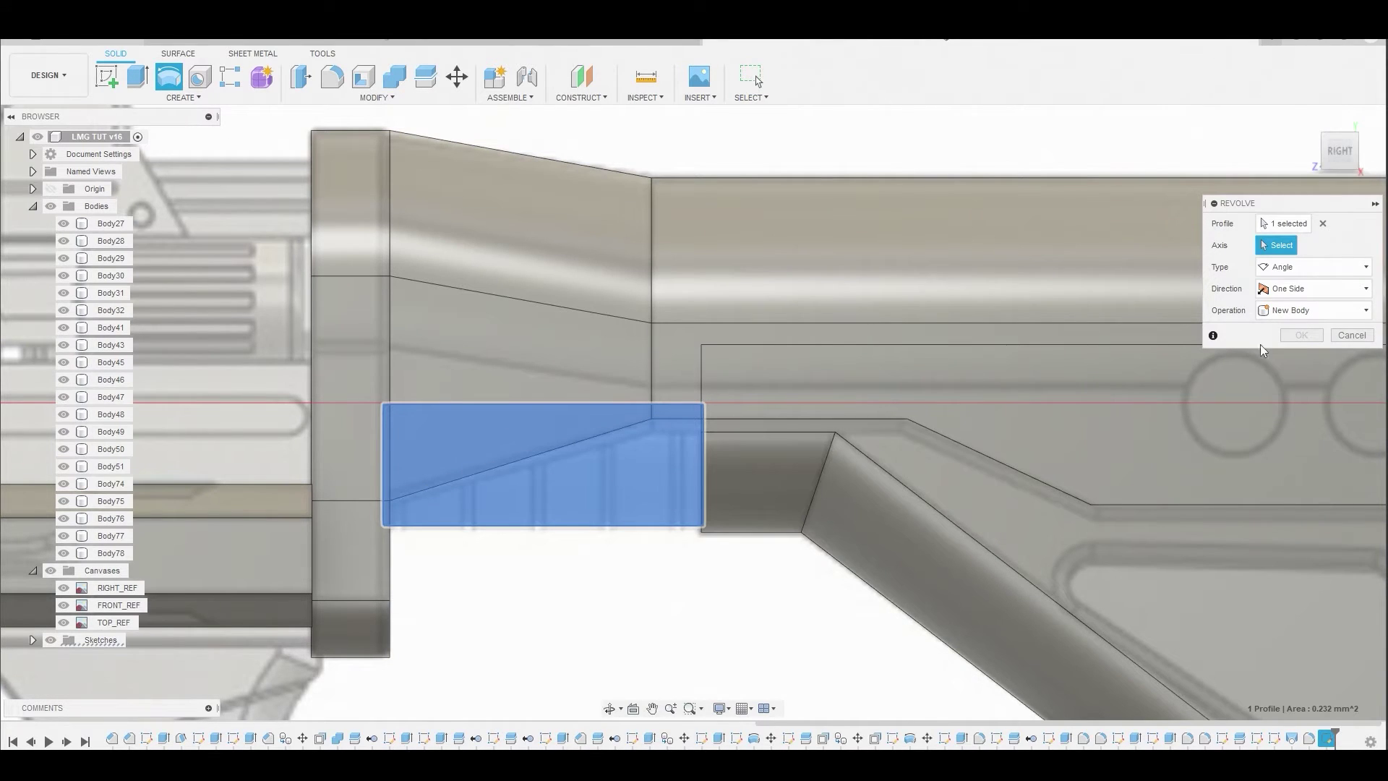
{"action": "left_click", "coordinate": [575, 402]}
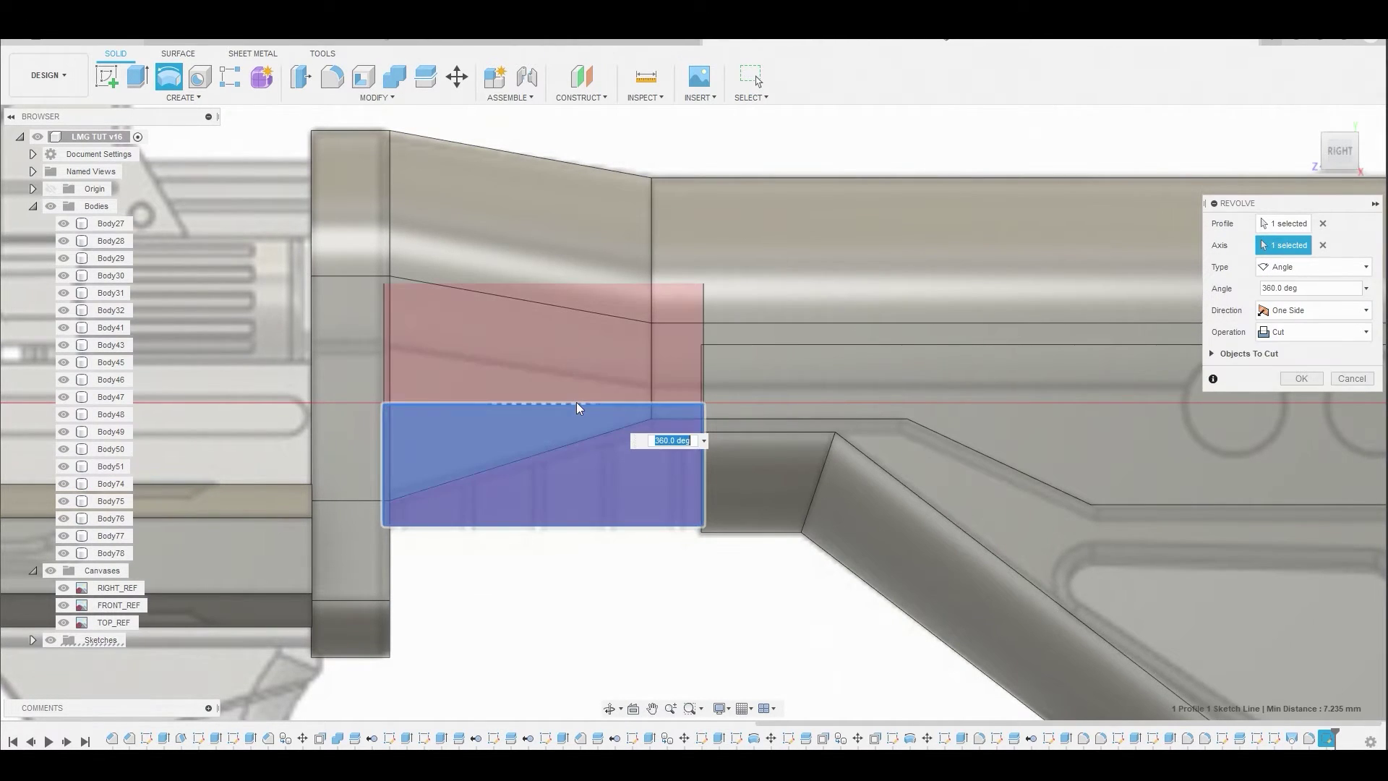
{"action": "middle_click_drag", "start_coordinate": [597, 395], "coordinate": [835, 358], "text": "shift"}
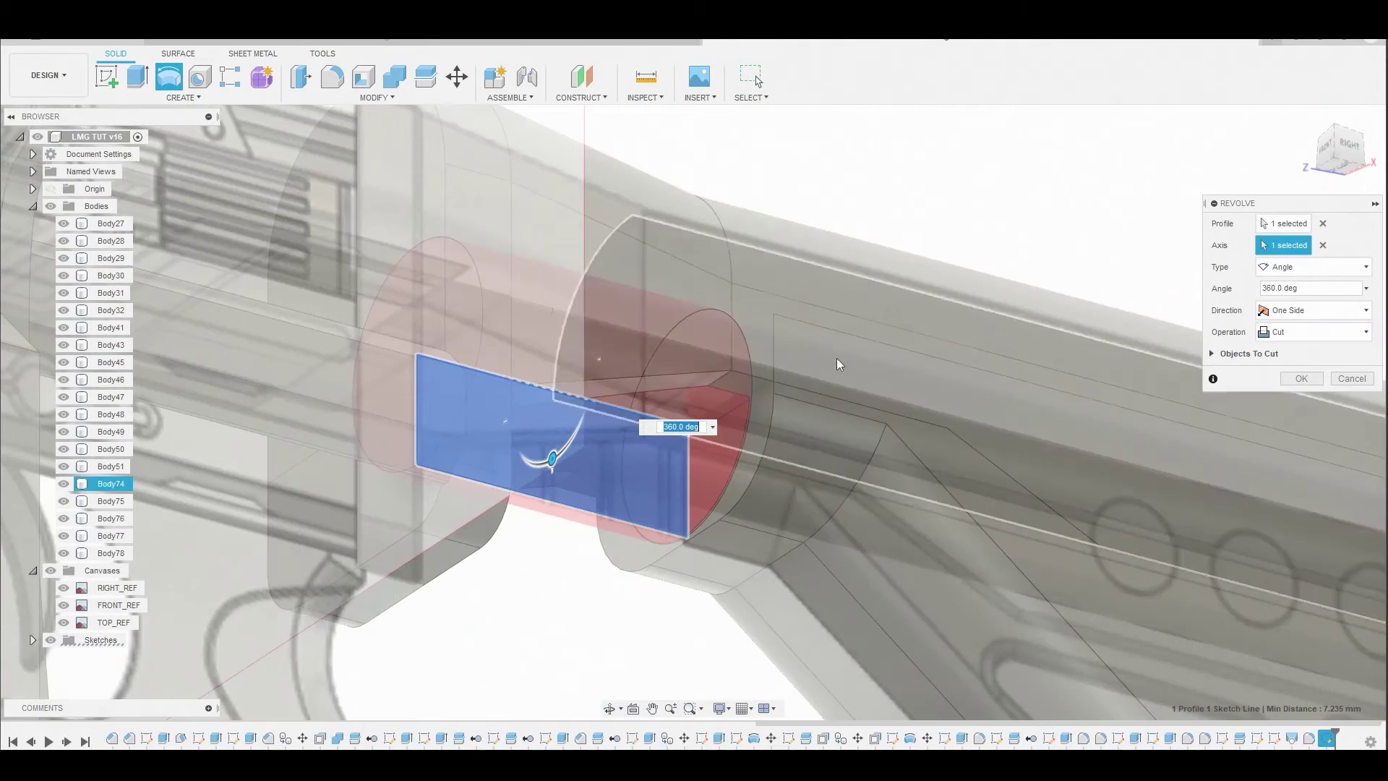
{"action": "left_click", "coordinate": [1291, 334]}
{"action": "left_click", "coordinate": [1311, 402]}
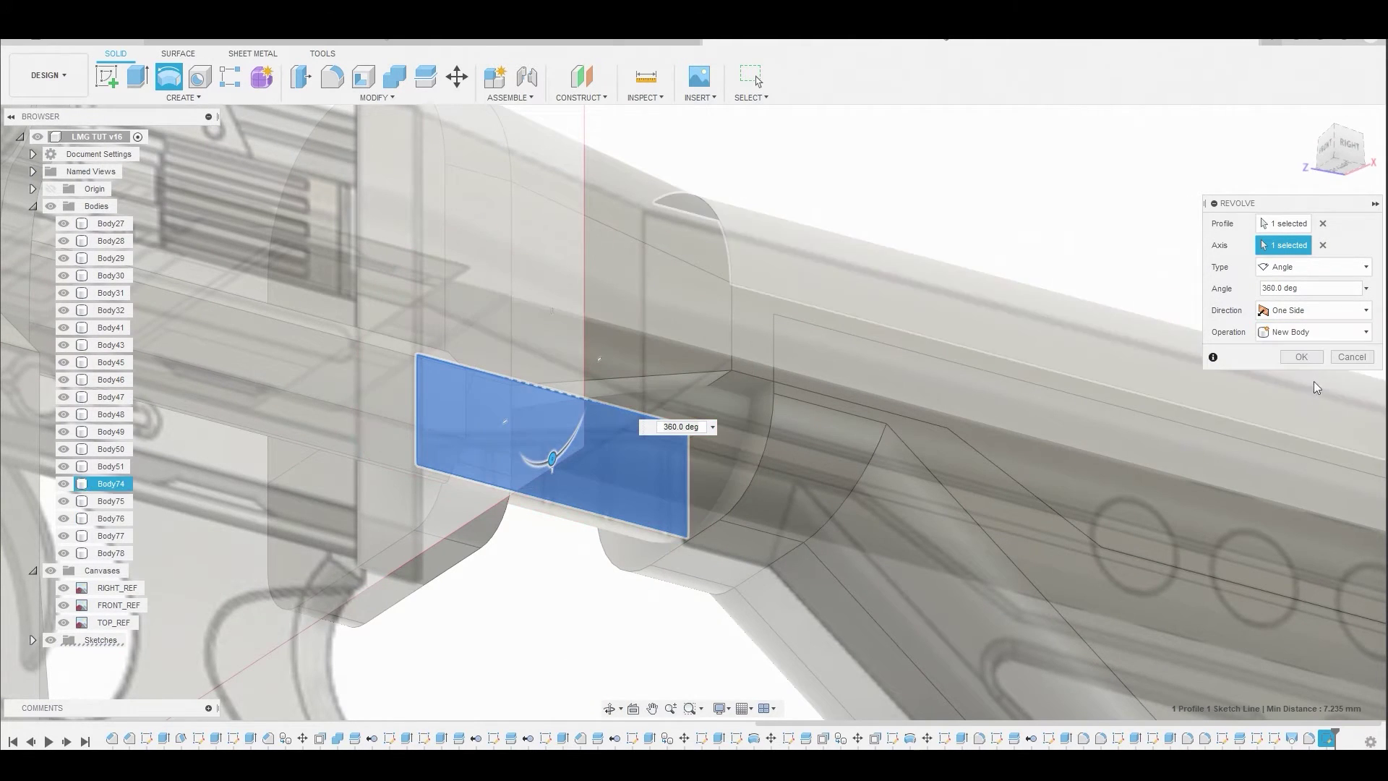
{"action": "left_click", "coordinate": [1308, 357]}
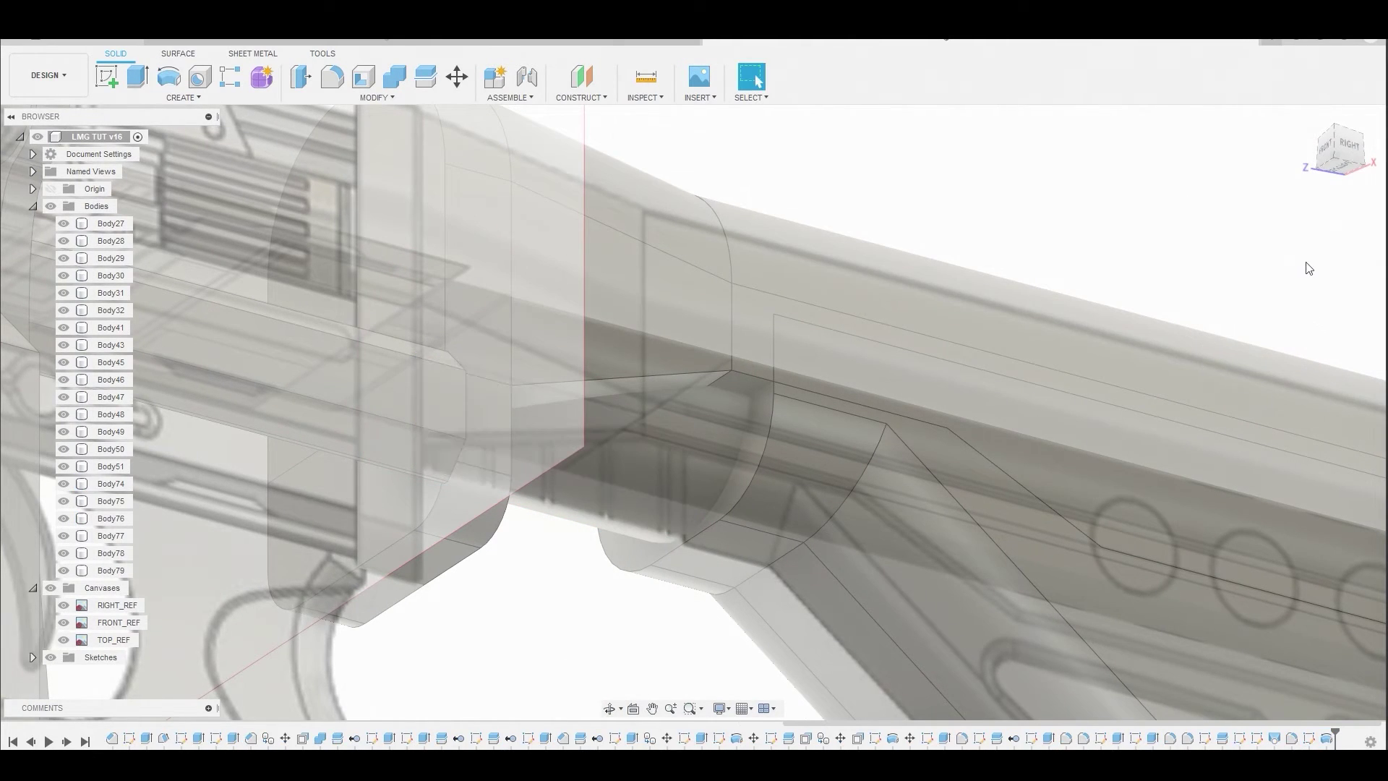
- Switch to the right view, hide the reference canvases, and orbit to an angled view of the stock's side panel
{"action": "left_click", "coordinate": [1352, 146]}
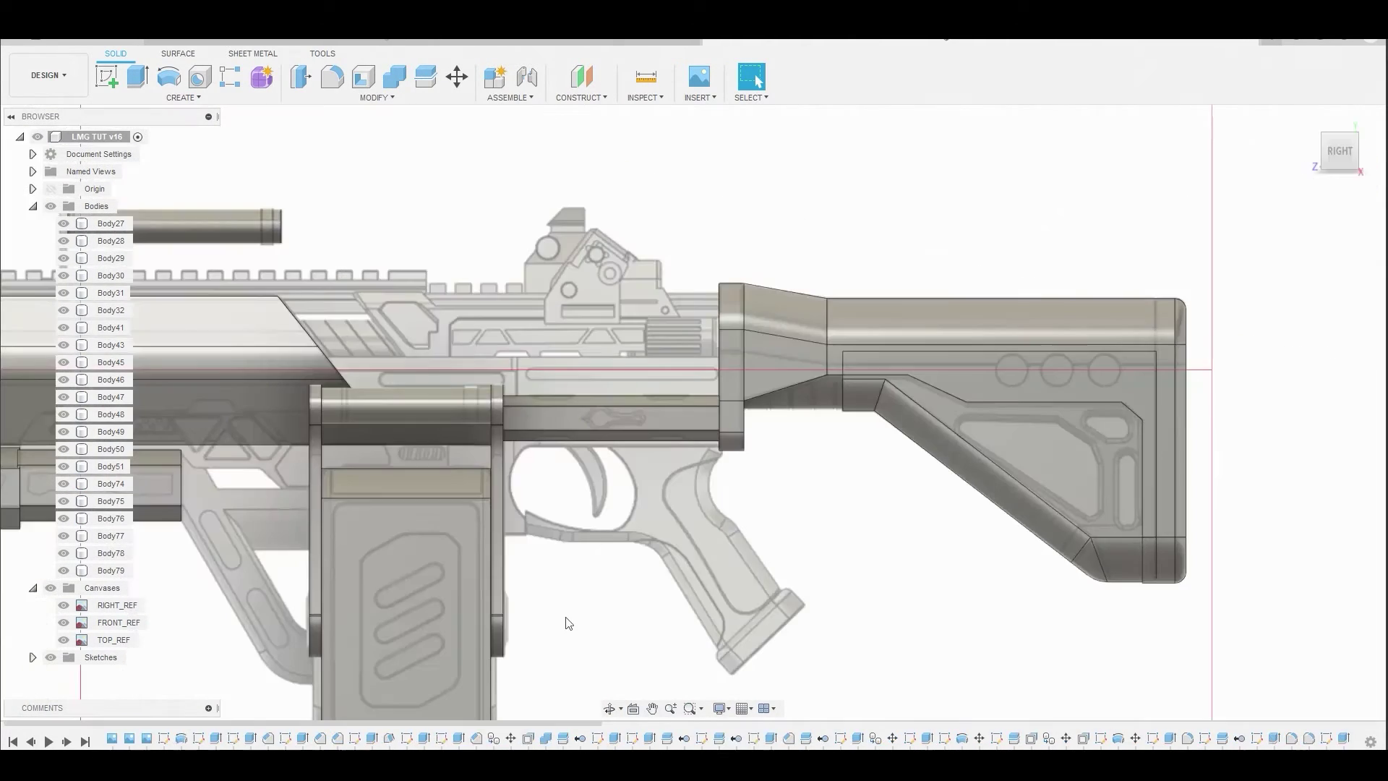
{"action": "left_click", "coordinate": [50, 589]}
{"action": "scroll", "coordinate": [959, 568], "scroll_direction": "up", "scroll_amount": 3}
{"action": "middle_click_drag", "start_coordinate": [966, 573], "coordinate": [748, 229], "text": "shift"}
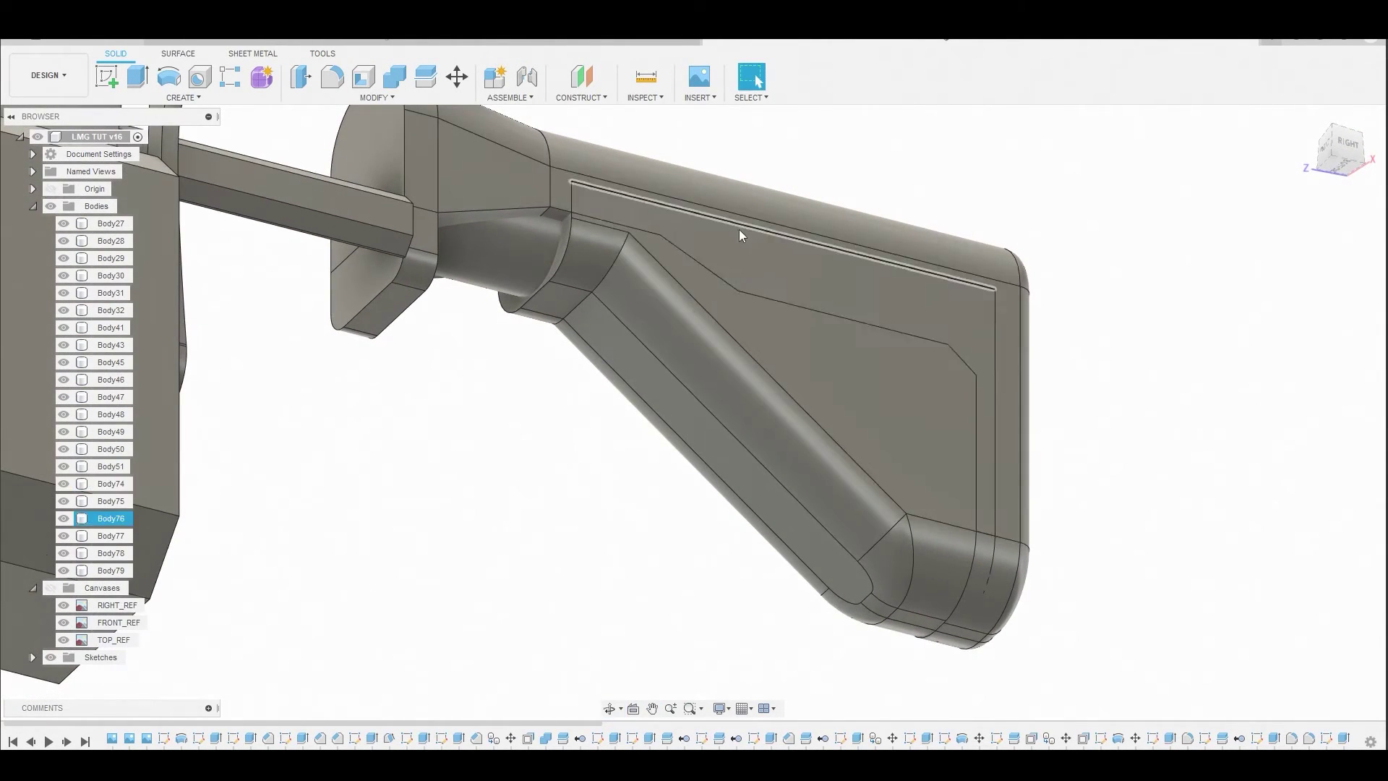
- Offset the stock's side panel face by 0.362 mm
{"action": "right_click", "coordinate": [921, 434]}
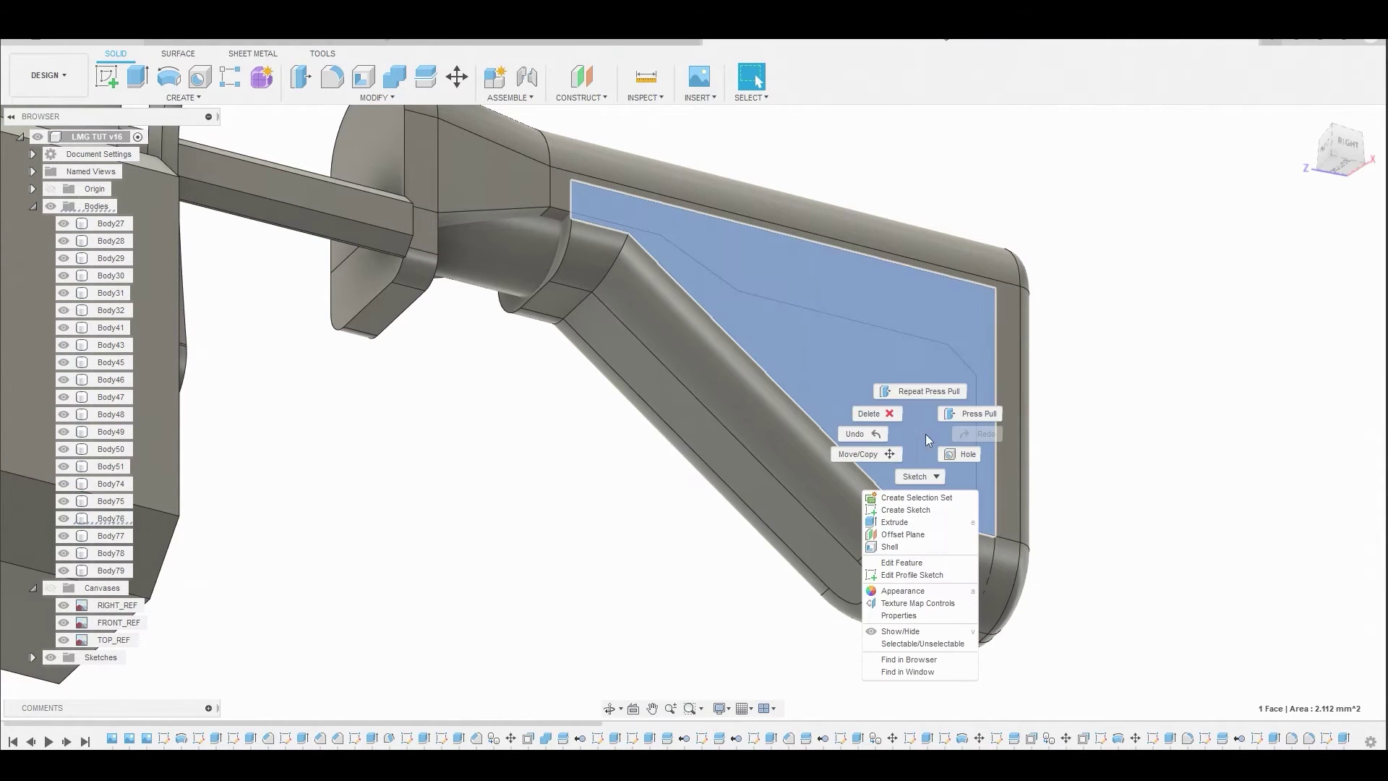
{"action": "left_click", "coordinate": [967, 417]}
{"action": "middle_click_drag", "start_coordinate": [973, 479], "coordinate": [798, 488], "text": "shift"}
{"action": "left_click_drag", "start_coordinate": [935, 377], "coordinate": [925, 380]}
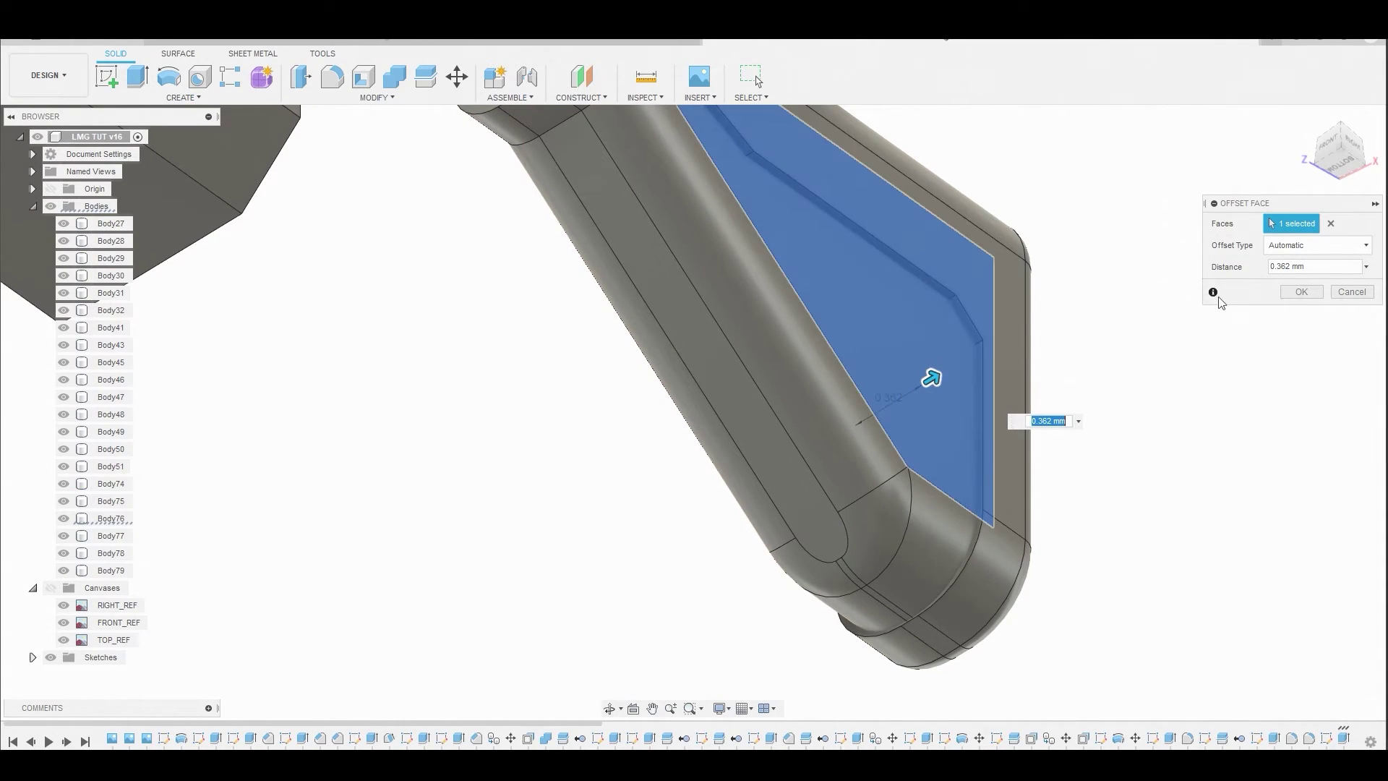
{"action": "left_click", "coordinate": [1288, 295]}
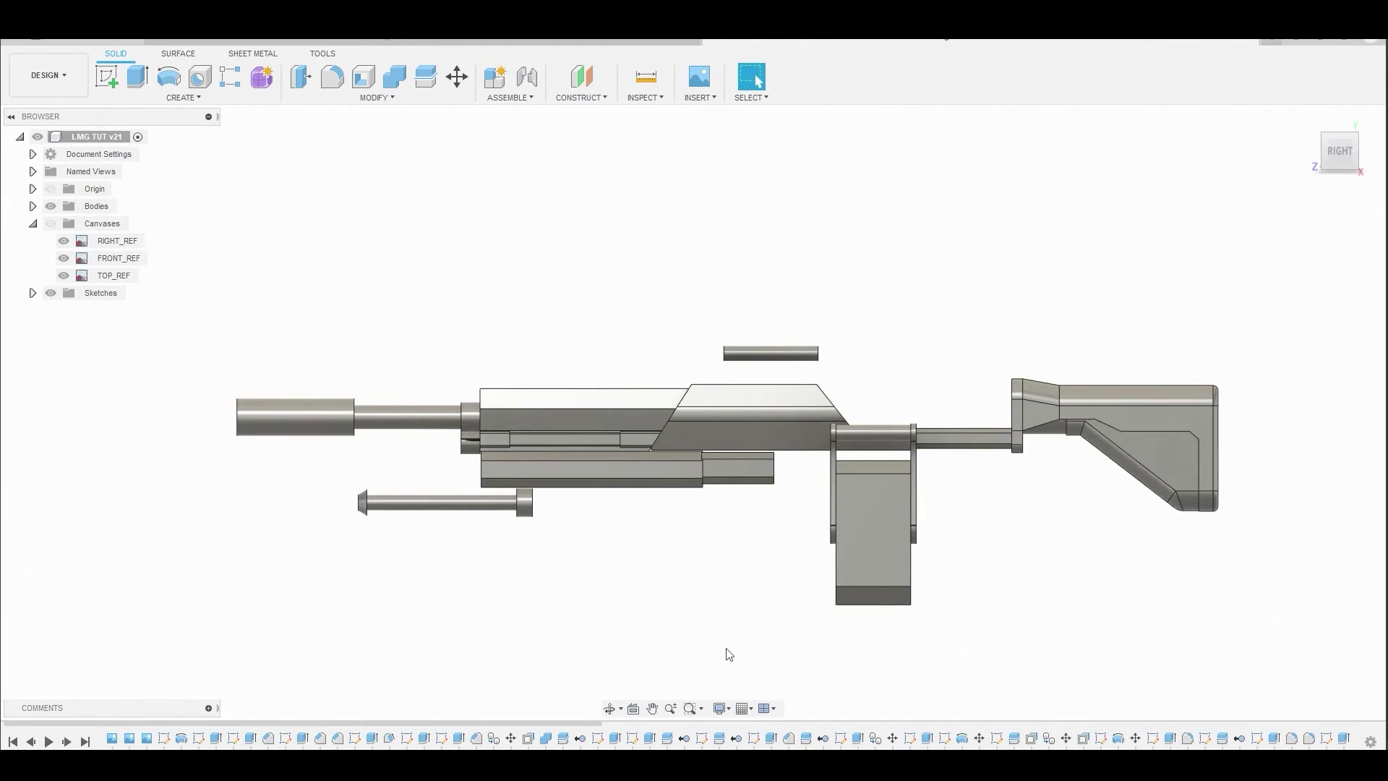
- Show the reference canvases again and start a new sketch on the side plane
{"action": "left_click", "coordinate": [52, 224]}
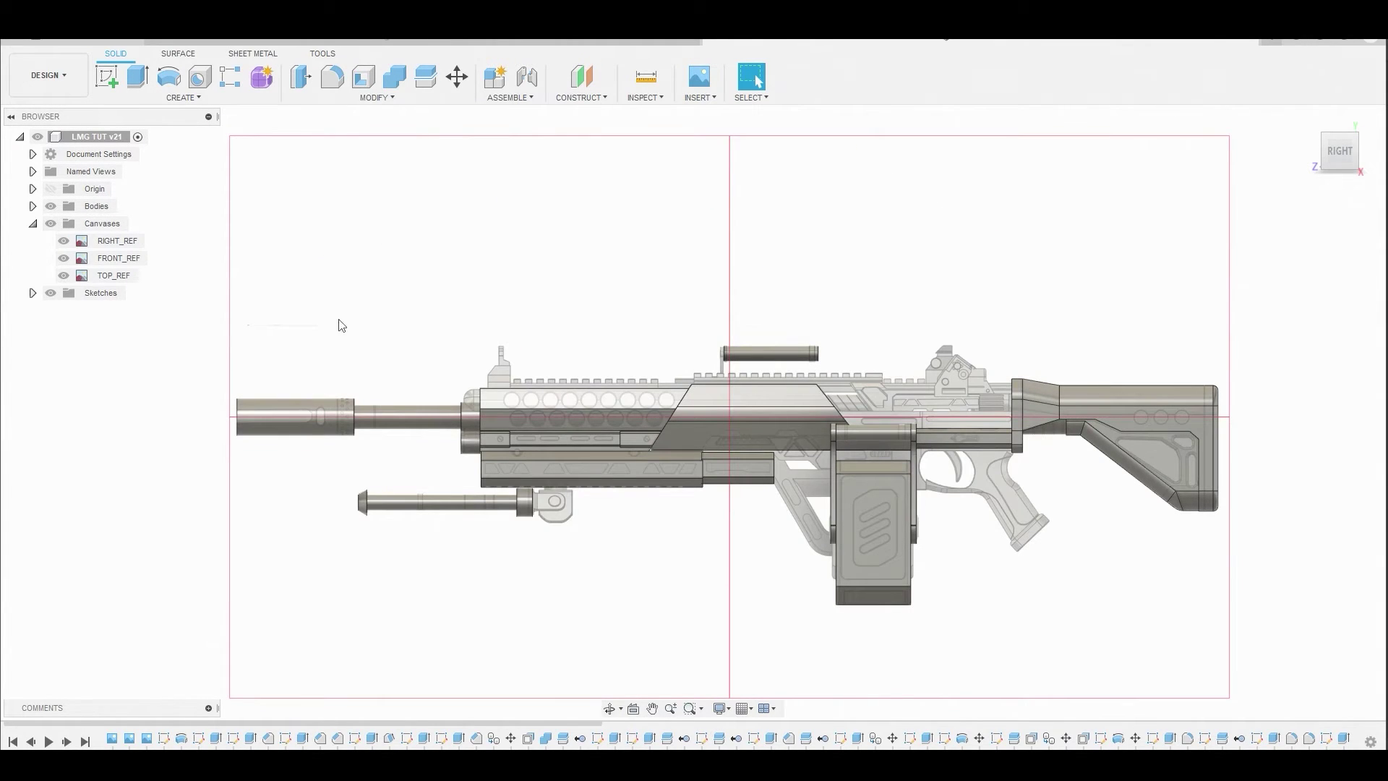
{"action": "scroll", "coordinate": [483, 363], "scroll_direction": "up", "scroll_amount": 5}
{"action": "key", "text": "s"}
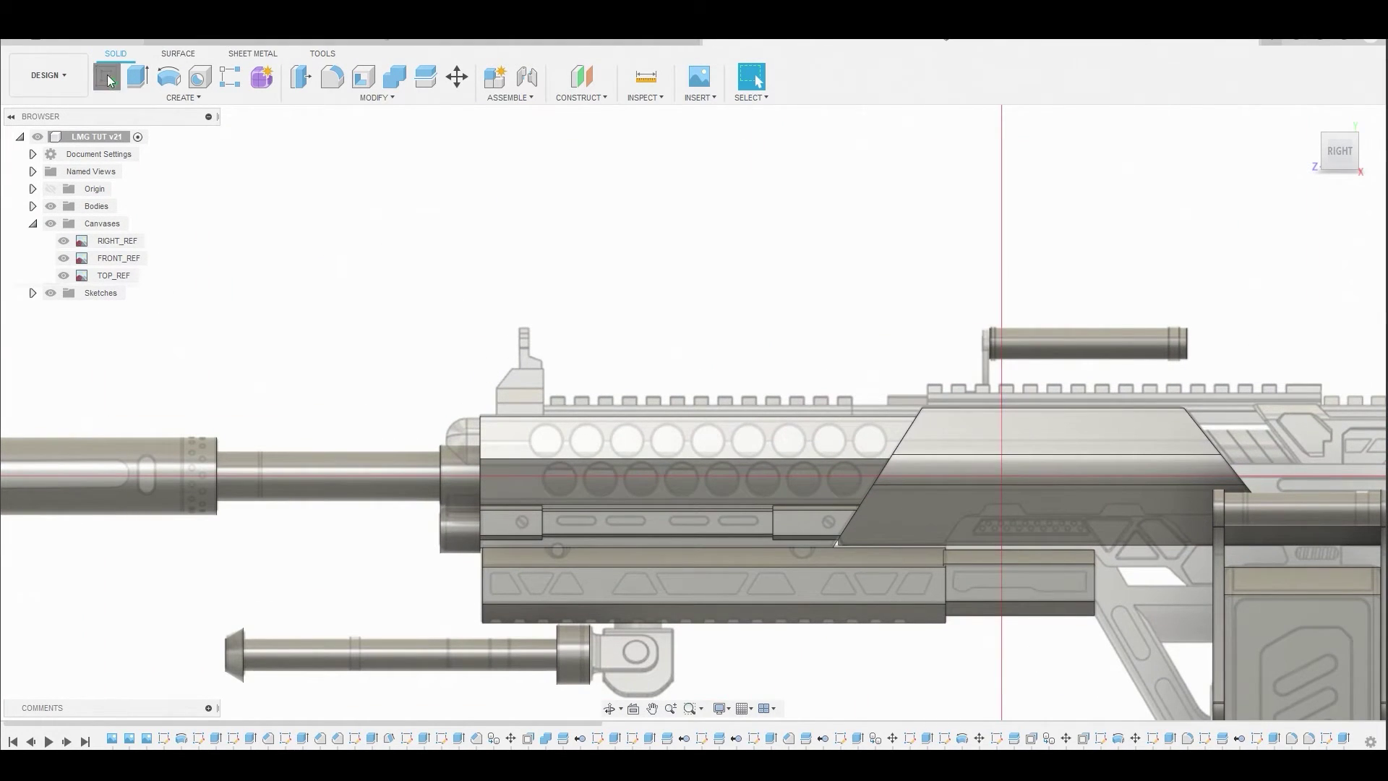
{"action": "scroll", "coordinate": [428, 289], "scroll_direction": "down", "scroll_amount": 2}
{"action": "left_click", "coordinate": [635, 312]}
- Draw a rectangle tracing the sight block from its top-right to bottom-left corner
{"action": "scroll", "coordinate": [412, 396], "scroll_direction": "up", "scroll_amount": 5}
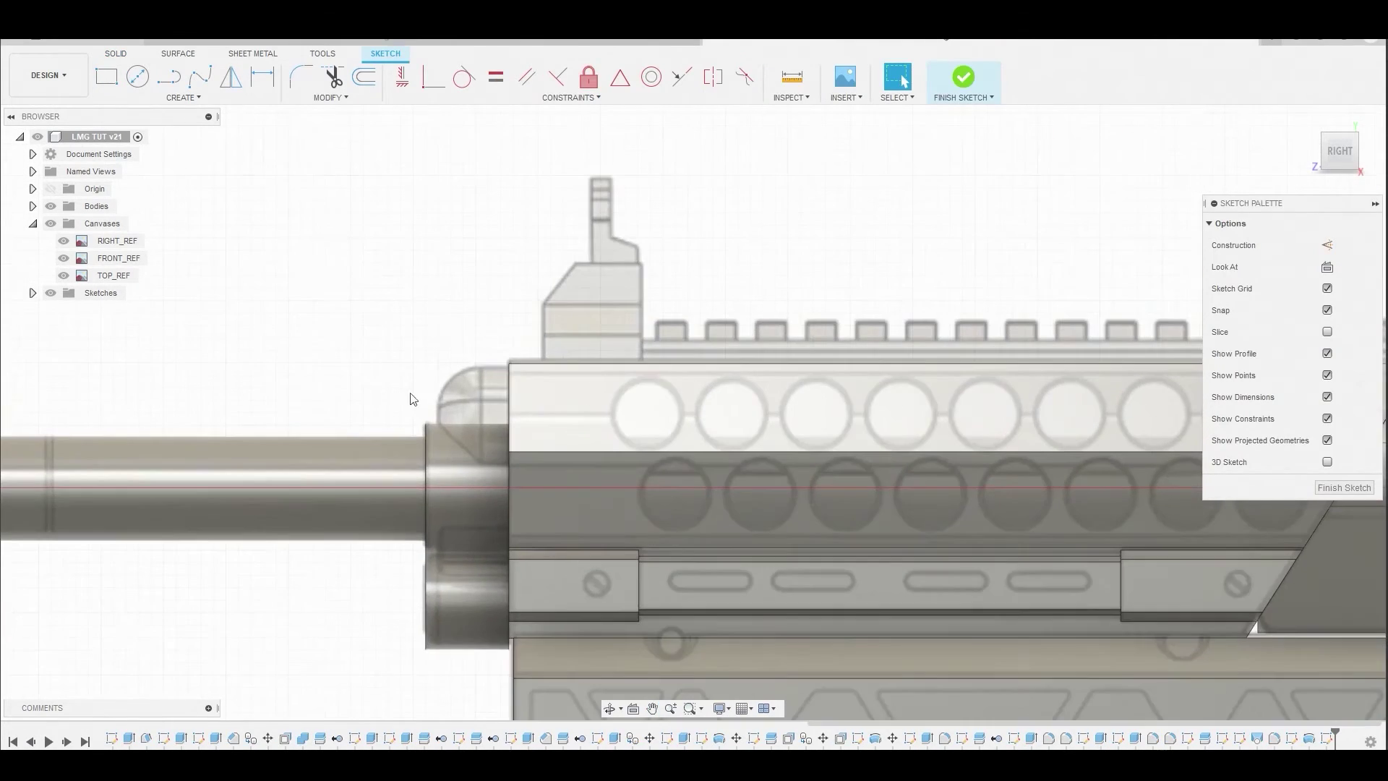
{"action": "middle_click_drag", "start_coordinate": [598, 314], "coordinate": [485, 371]}
{"action": "left_click", "coordinate": [106, 76]}
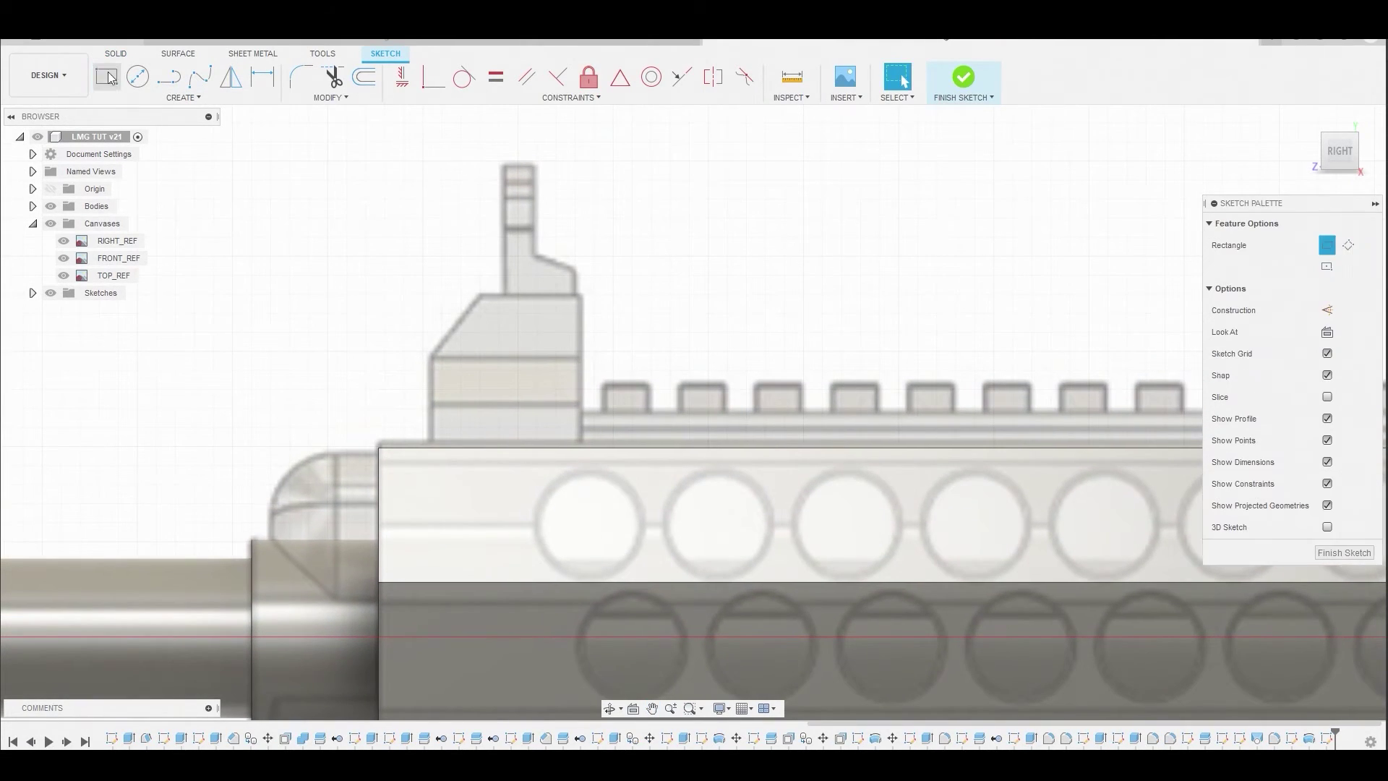
{"action": "scroll", "coordinate": [607, 327], "scroll_direction": "up", "scroll_amount": 3}
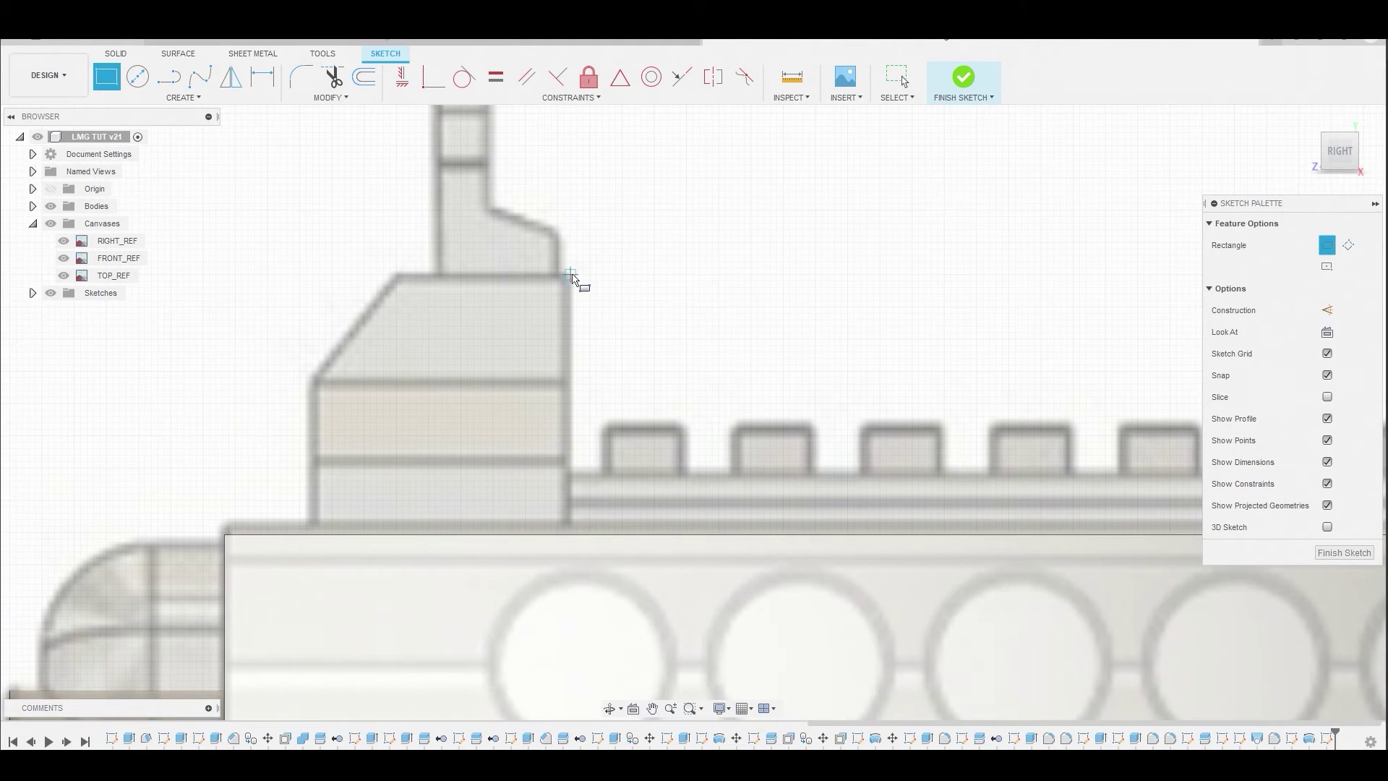
{"action": "left_click", "coordinate": [571, 274]}
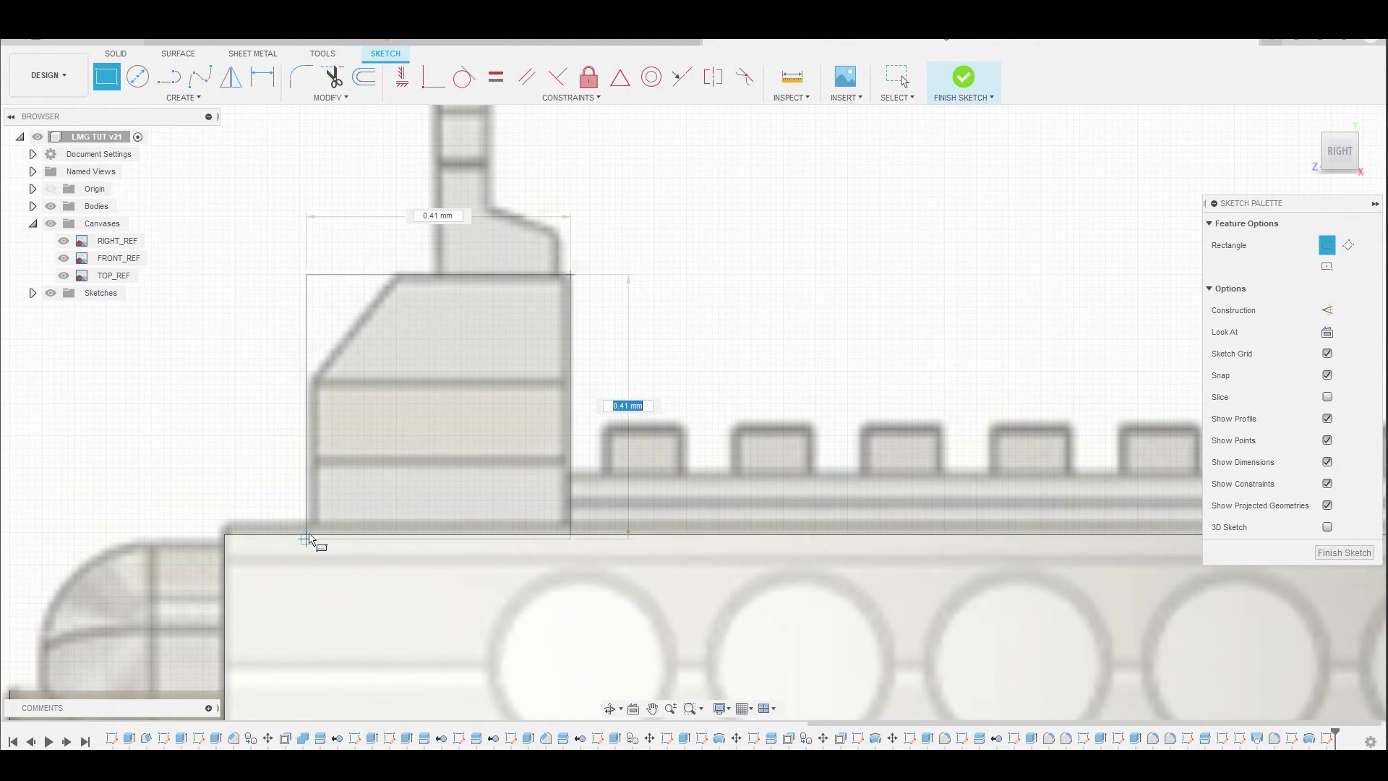
{"action": "left_click", "coordinate": [320, 535]}
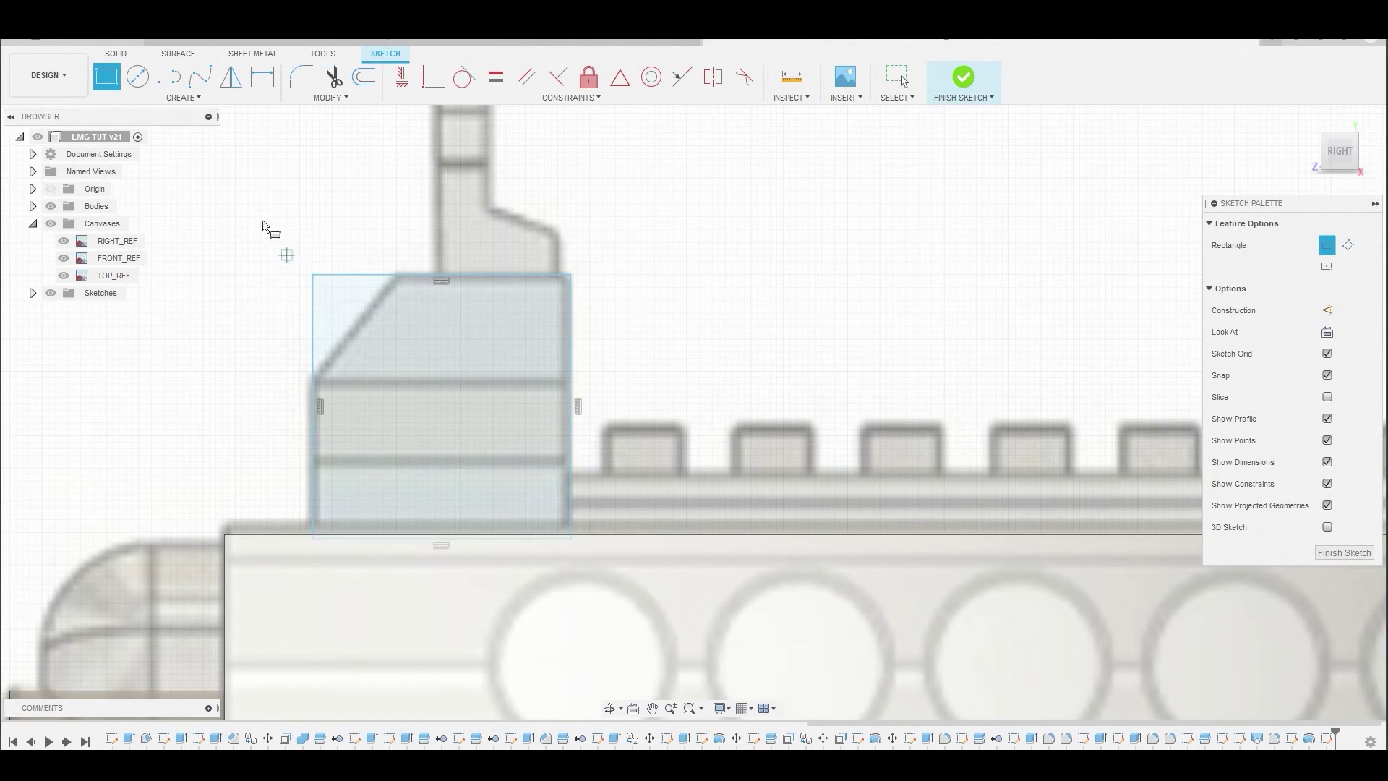
- Add the sloped front corner line and select the sight block outline profile
{"action": "left_click", "coordinate": [163, 78]}
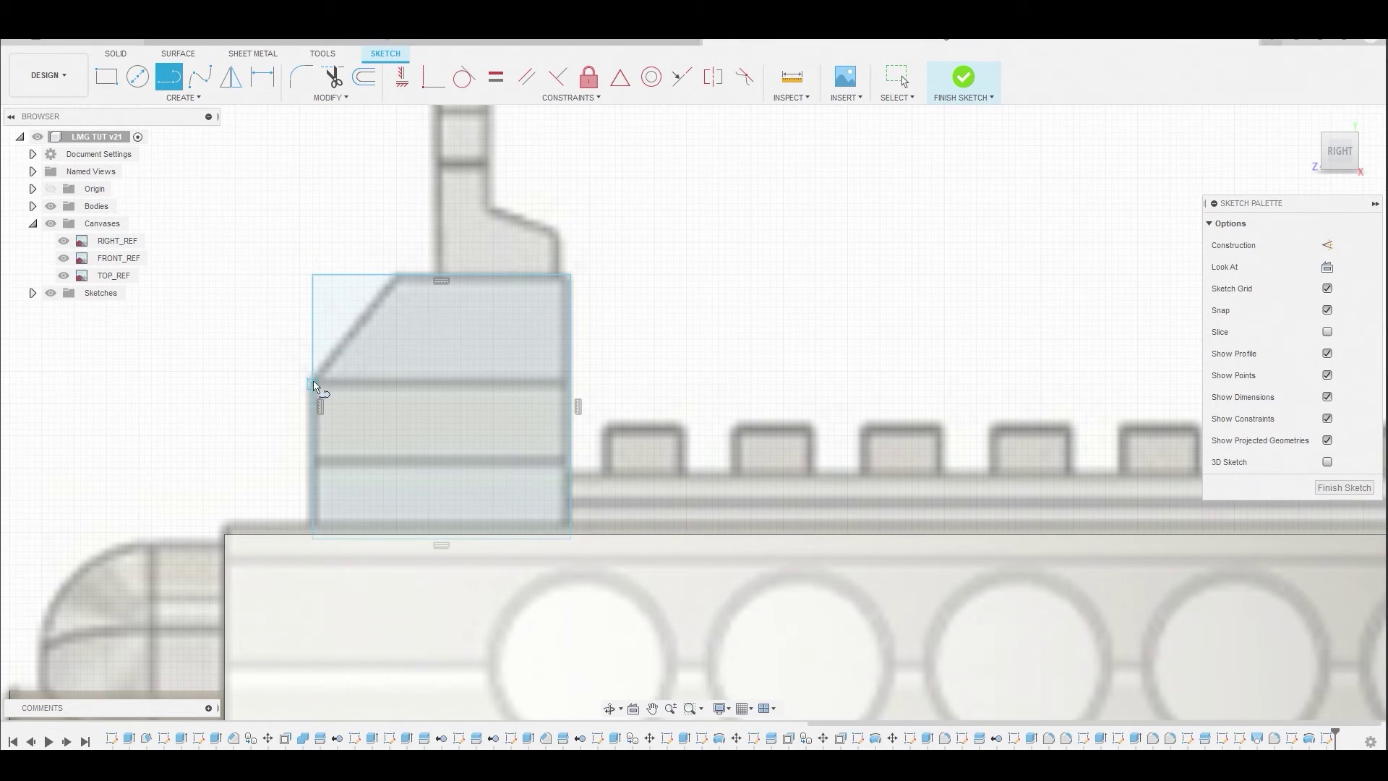
{"action": "left_click", "coordinate": [314, 384]}
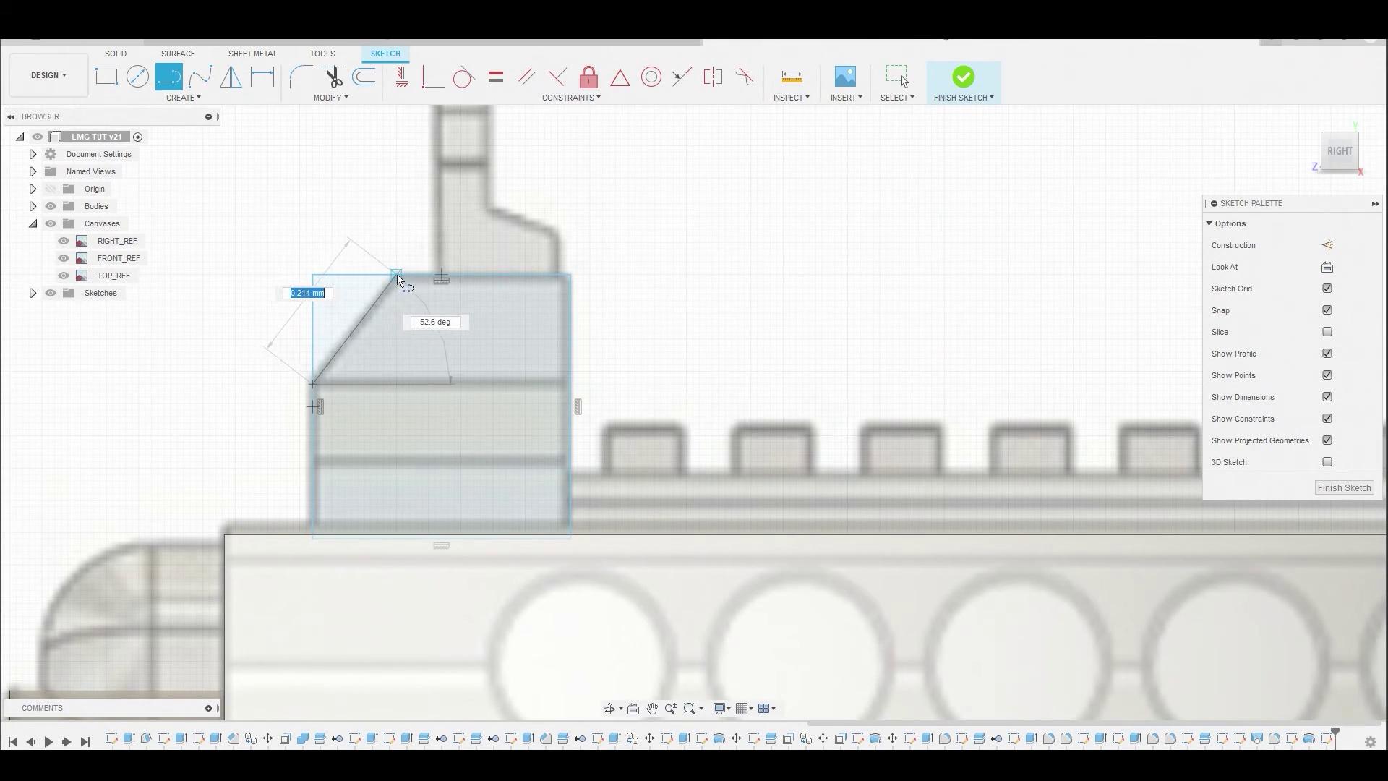
{"action": "right_click", "coordinate": [402, 236]}
{"action": "left_click", "coordinate": [425, 230]}
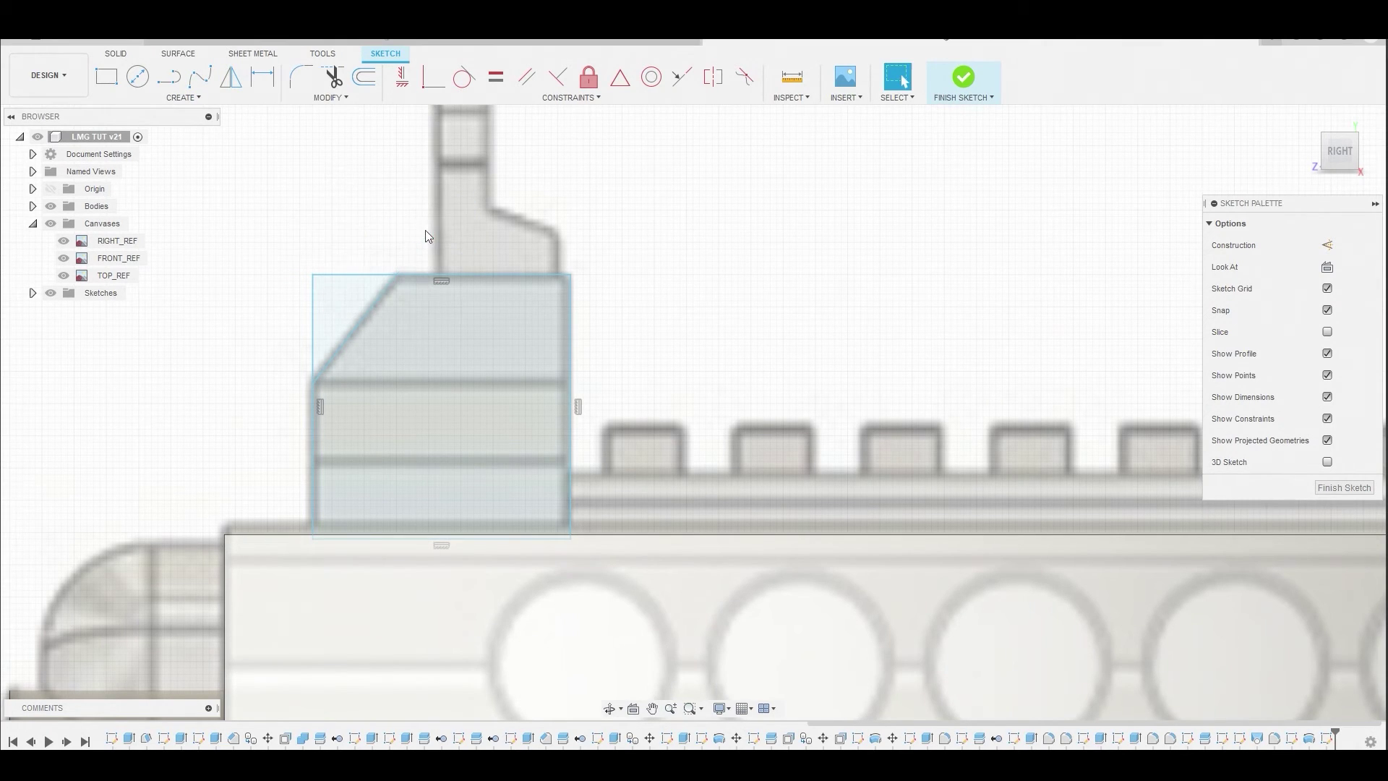
{"action": "left_click", "coordinate": [477, 366]}
{"action": "right_click", "coordinate": [477, 370]}
- From the front view, extrude the sight-block profile 0.255 mm as a new body
{"action": "left_click", "coordinate": [533, 341]}
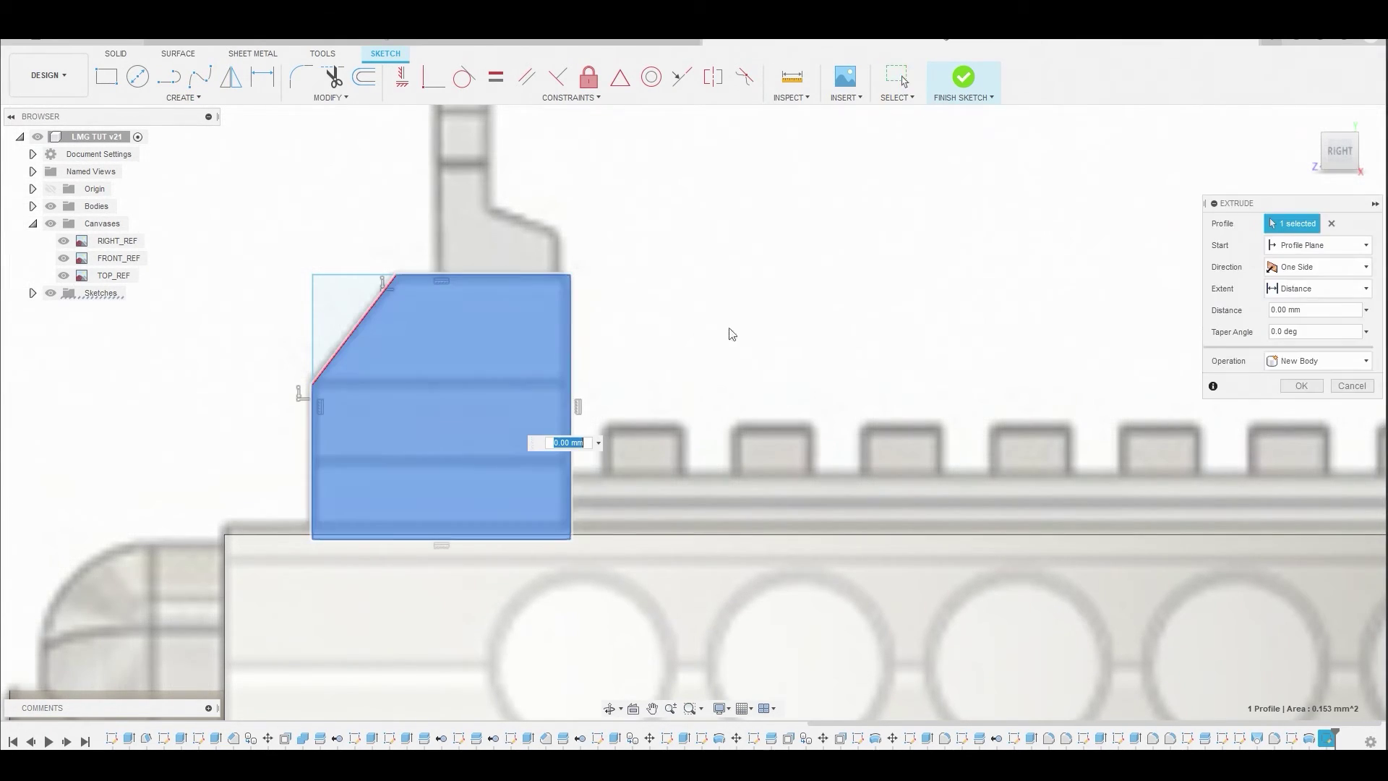
{"action": "left_click", "coordinate": [1315, 152]}
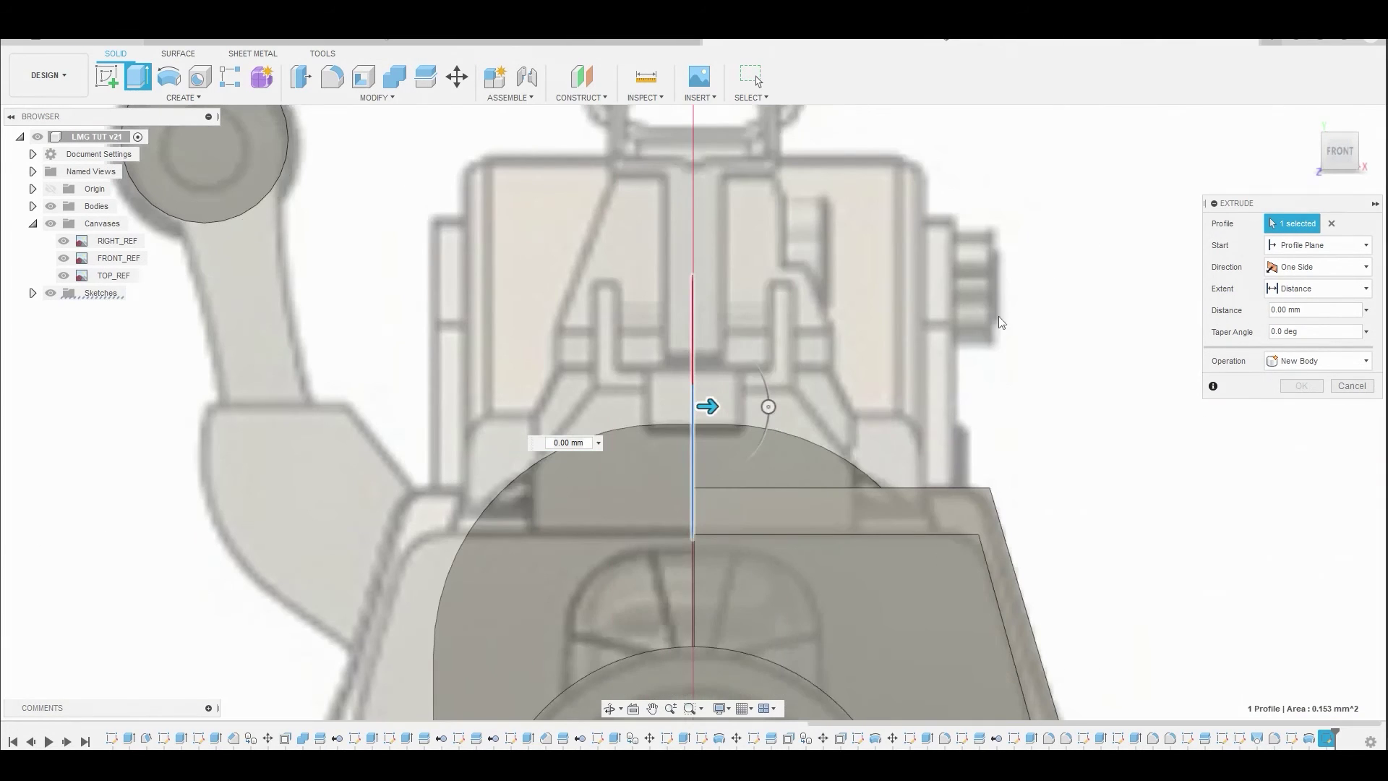
{"action": "left_click_drag", "start_coordinate": [707, 406], "coordinate": [876, 412]}
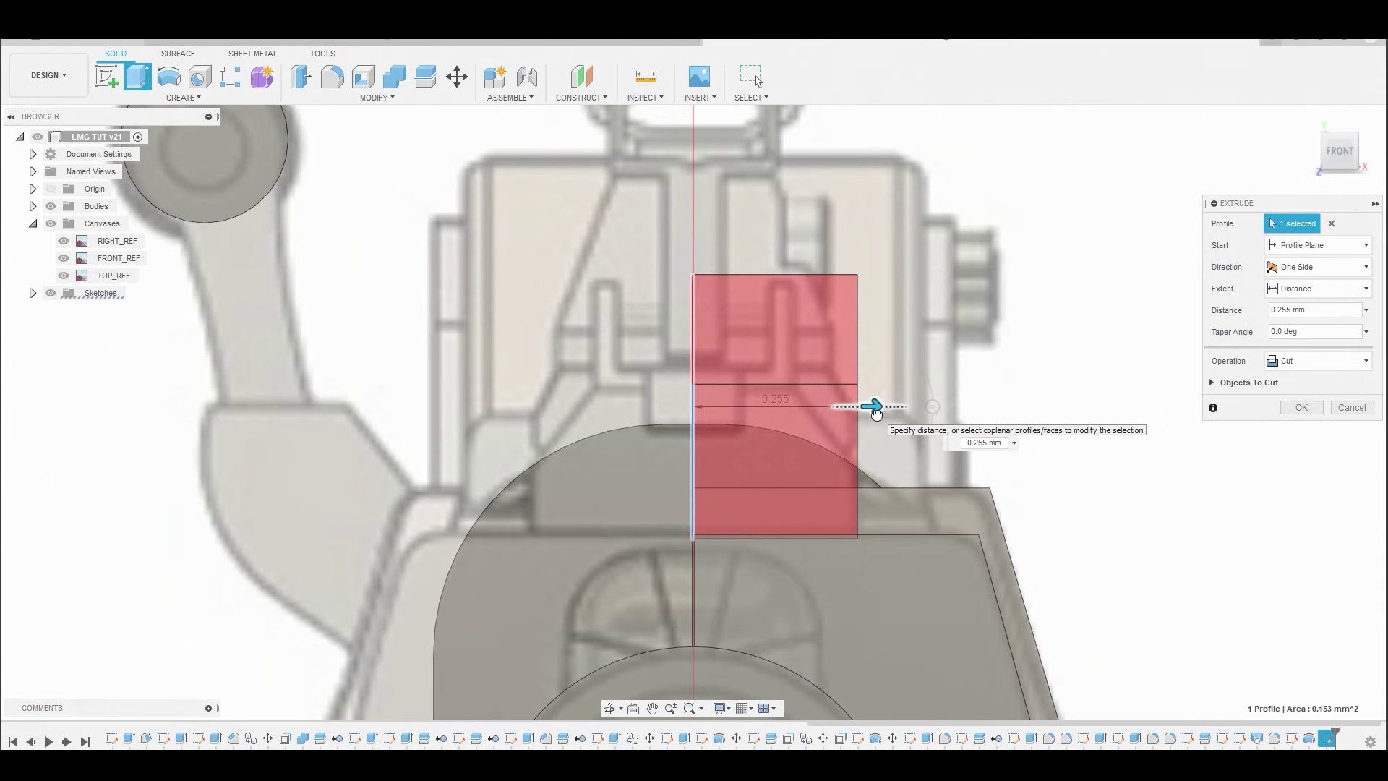
{"action": "left_click", "coordinate": [1312, 365]}
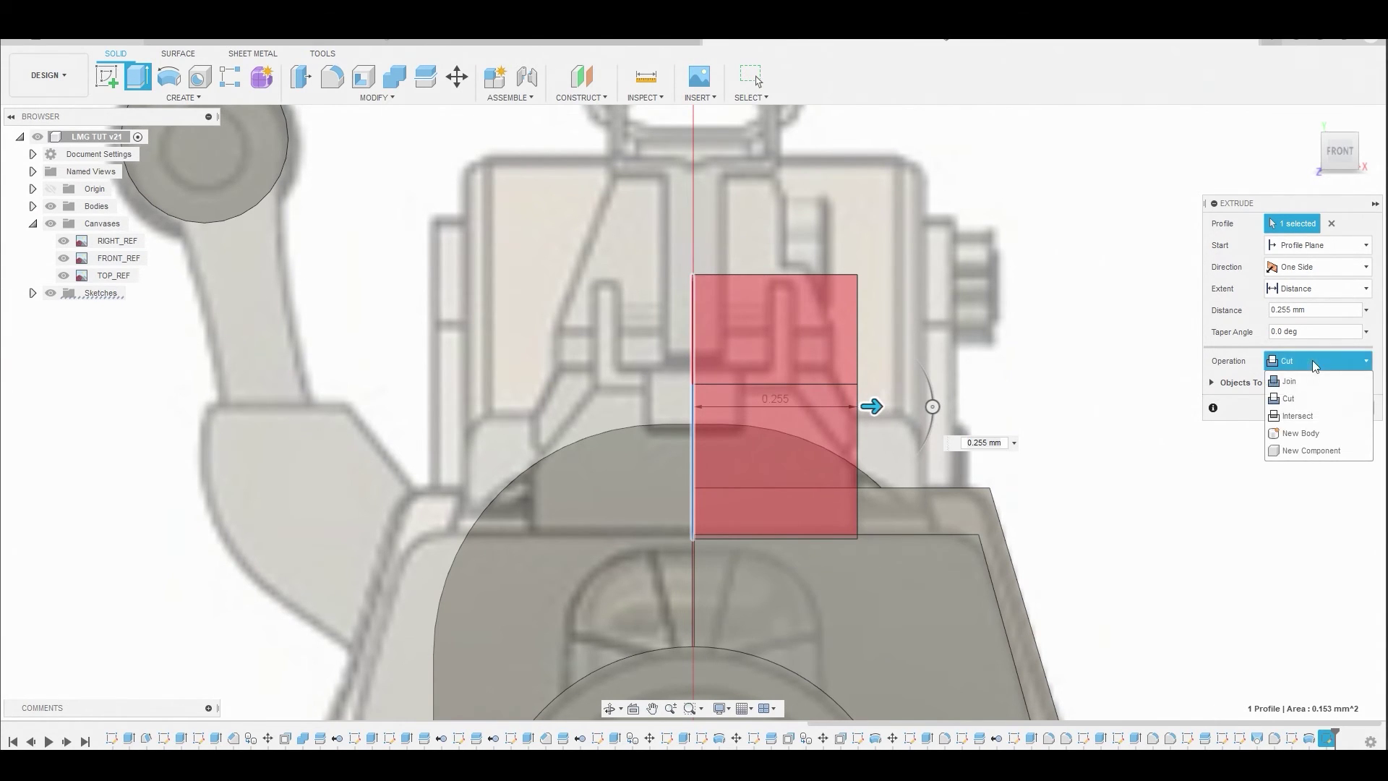
{"action": "left_click", "coordinate": [1299, 433]}
{"action": "left_click", "coordinate": [1301, 386]}
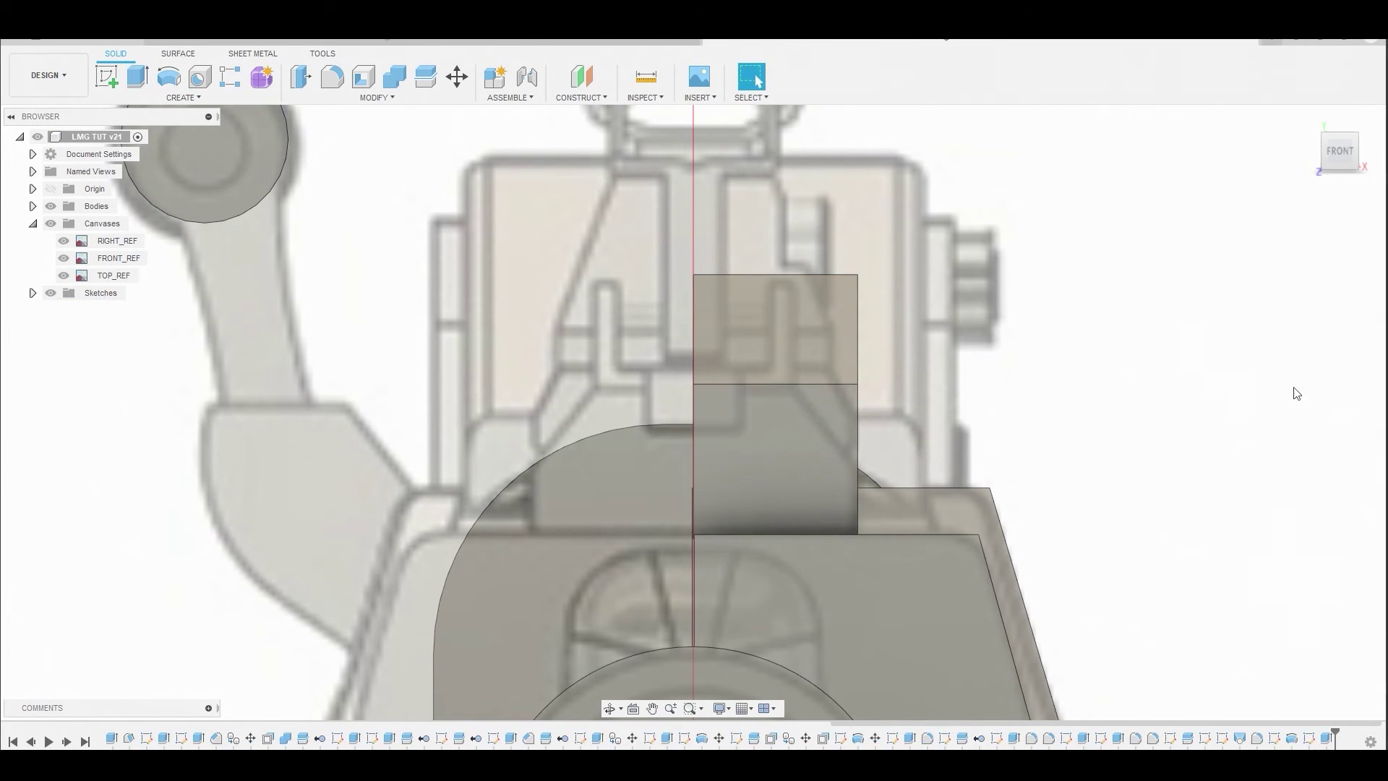
{"action": "left_click", "coordinate": [813, 434]}
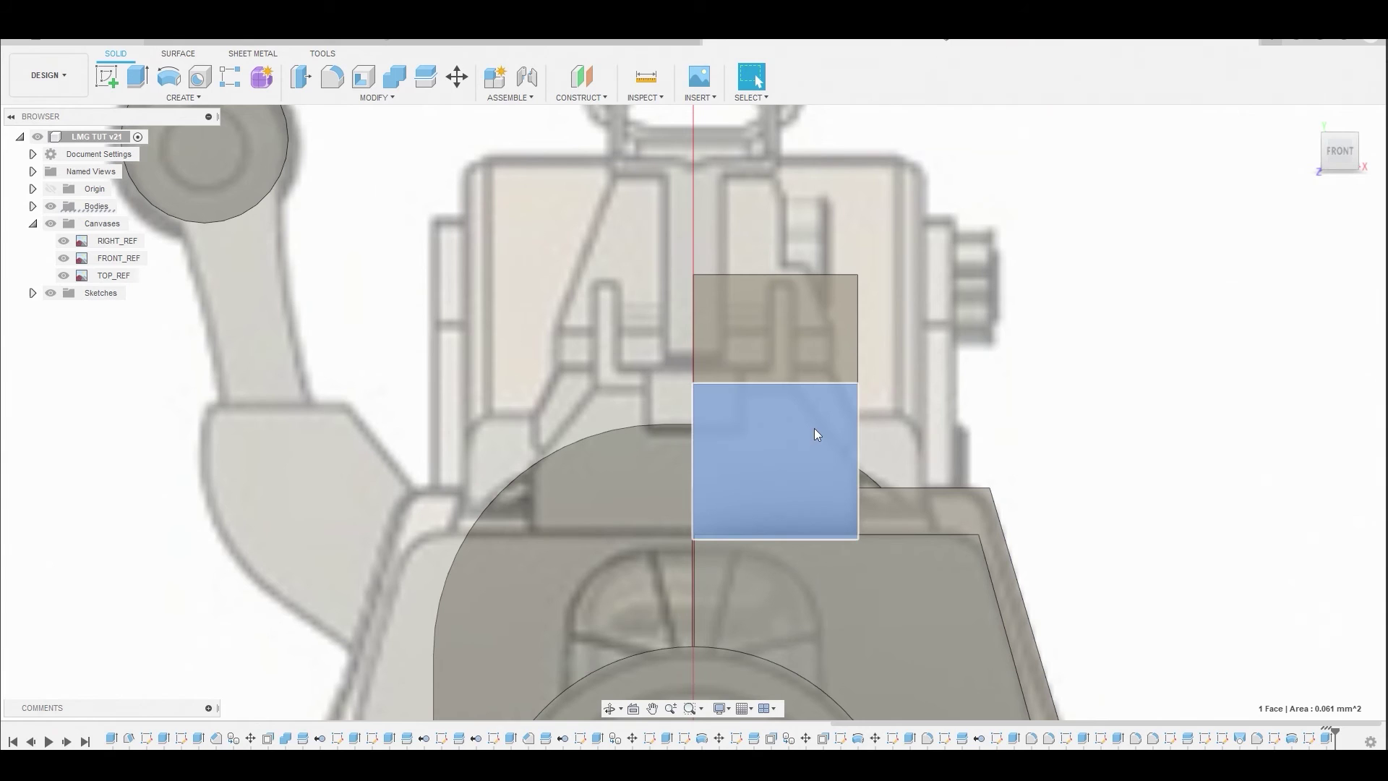
- Start a sketch on the block's front face and trace the stepped L-shaped notch with lines
{"action": "left_click", "coordinate": [106, 77]}
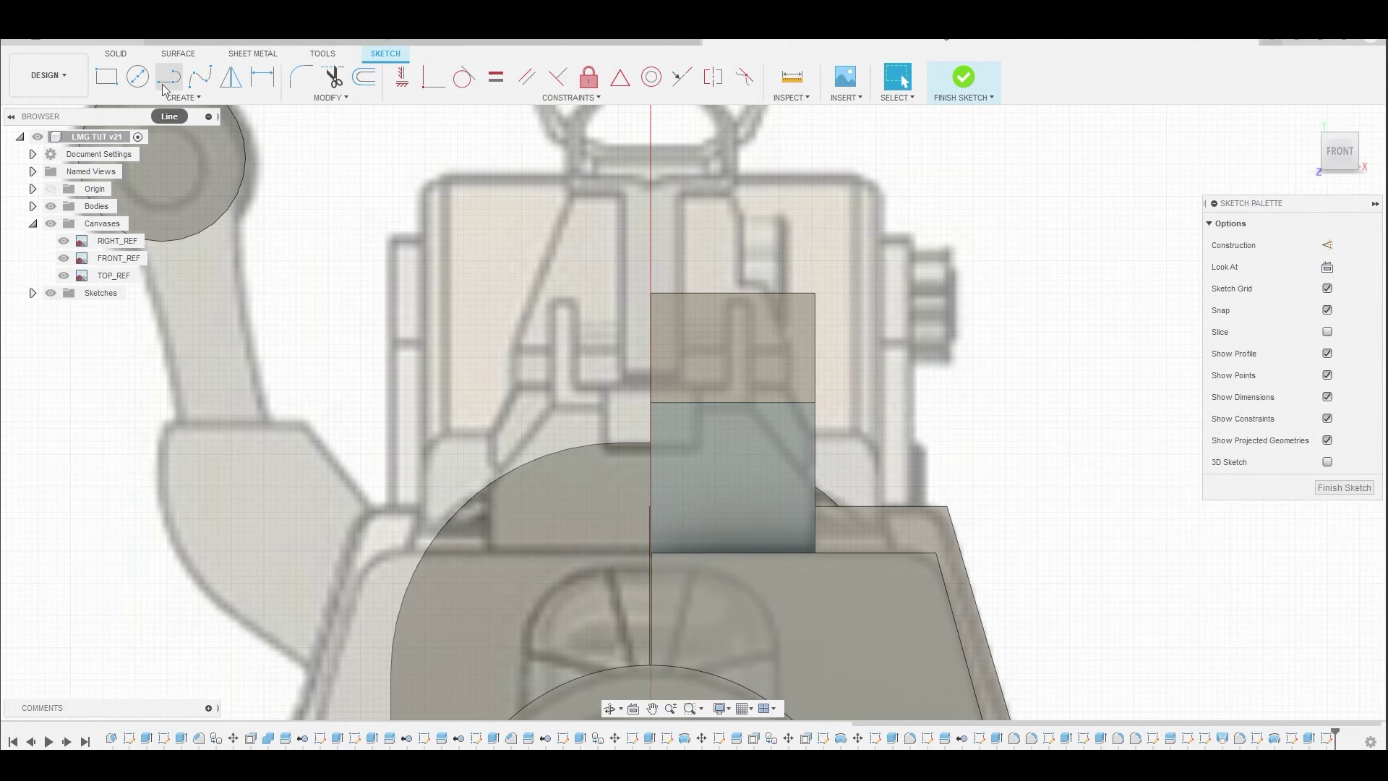
{"action": "left_click", "coordinate": [164, 88]}
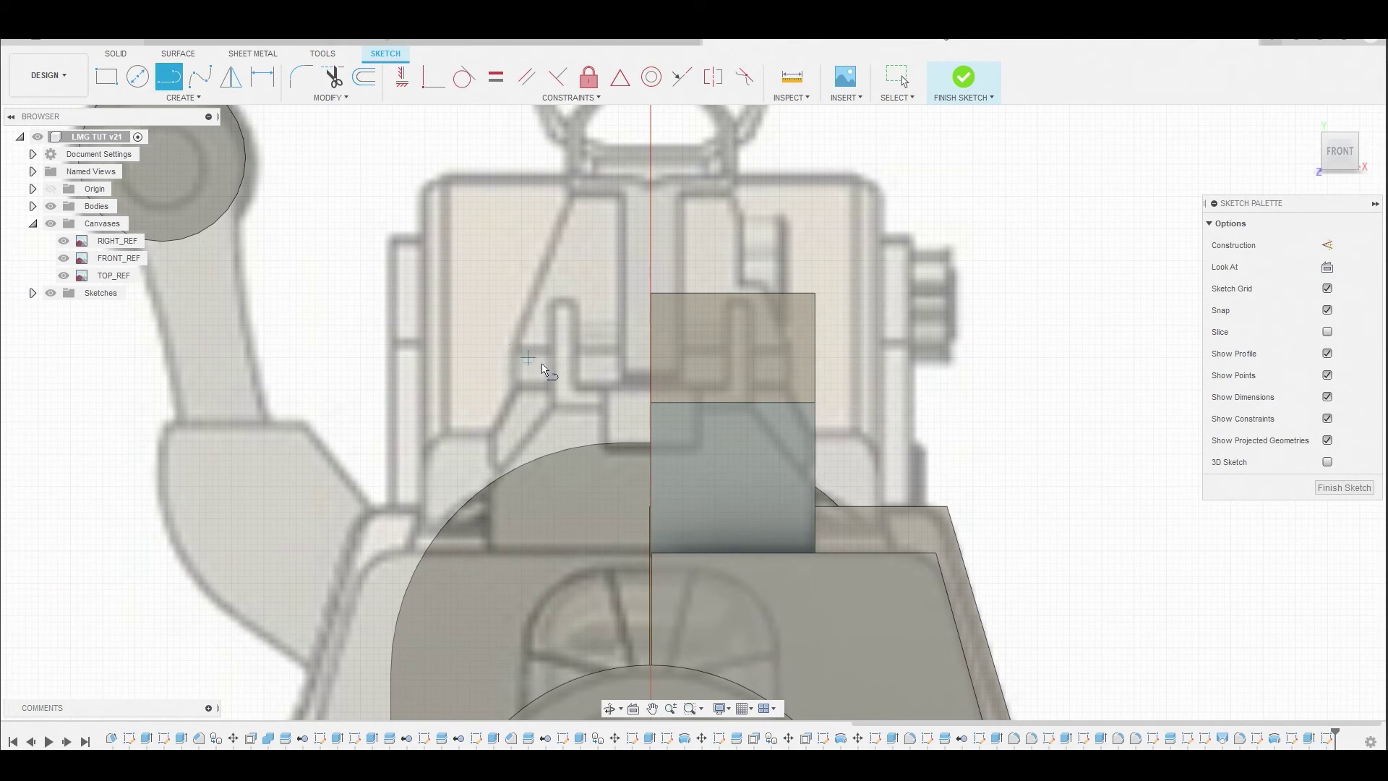
{"action": "scroll", "coordinate": [640, 431], "scroll_direction": "up", "scroll_amount": 2}
{"action": "scroll", "coordinate": [641, 432], "scroll_direction": "up", "scroll_amount": 1}
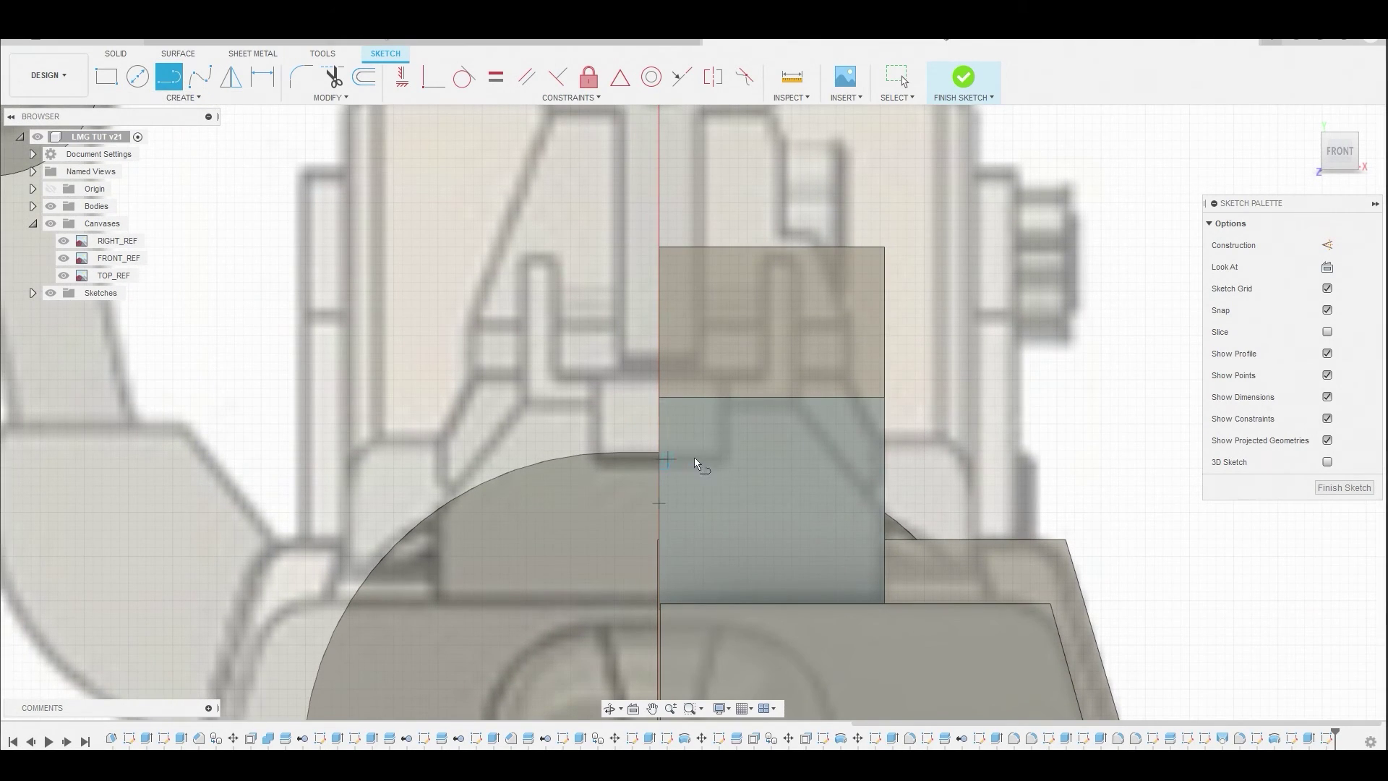
{"action": "left_click", "coordinate": [720, 459]}
{"action": "left_click", "coordinate": [720, 370]}
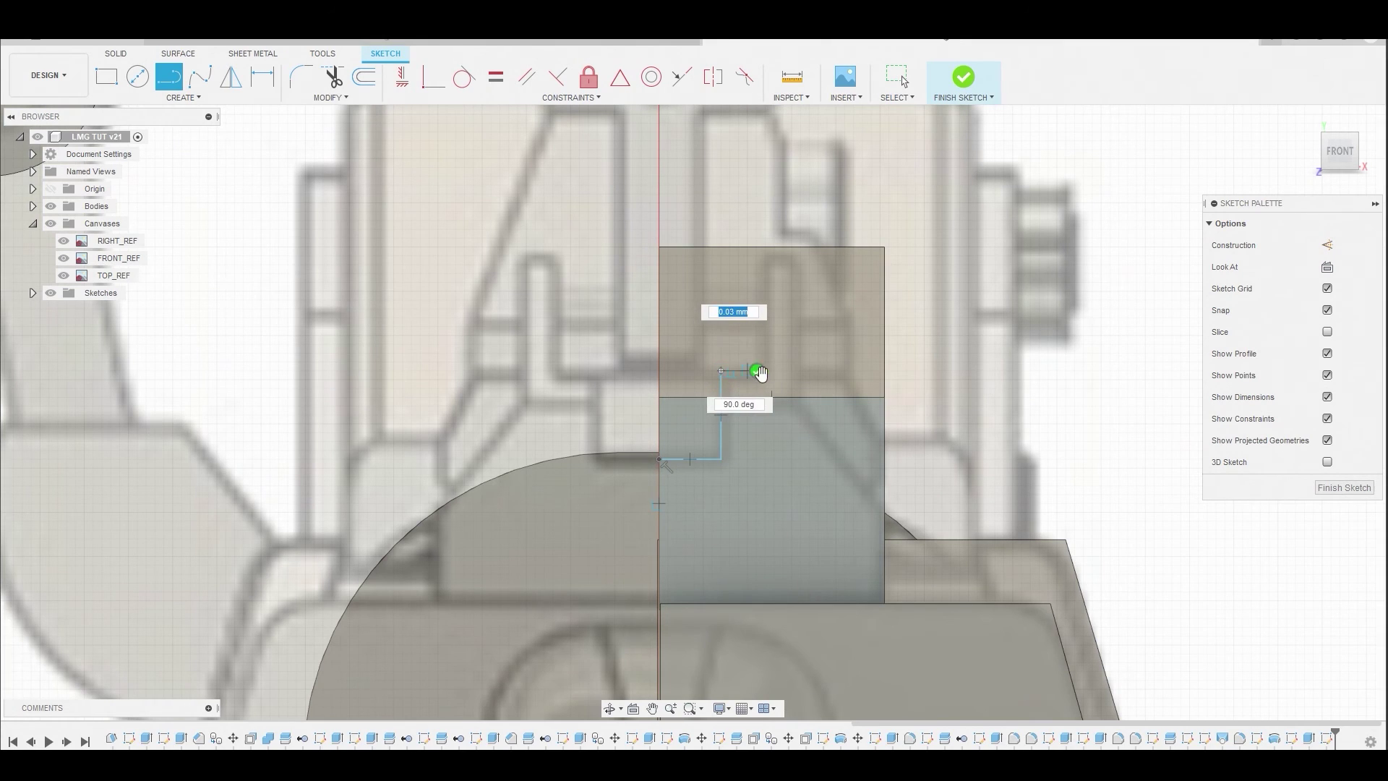
{"action": "scroll", "coordinate": [761, 372], "scroll_direction": "up", "scroll_amount": 2}
{"action": "left_click", "coordinate": [767, 368]}
{"action": "left_click", "coordinate": [767, 173]}
{"action": "left_click", "coordinate": [827, 173]}
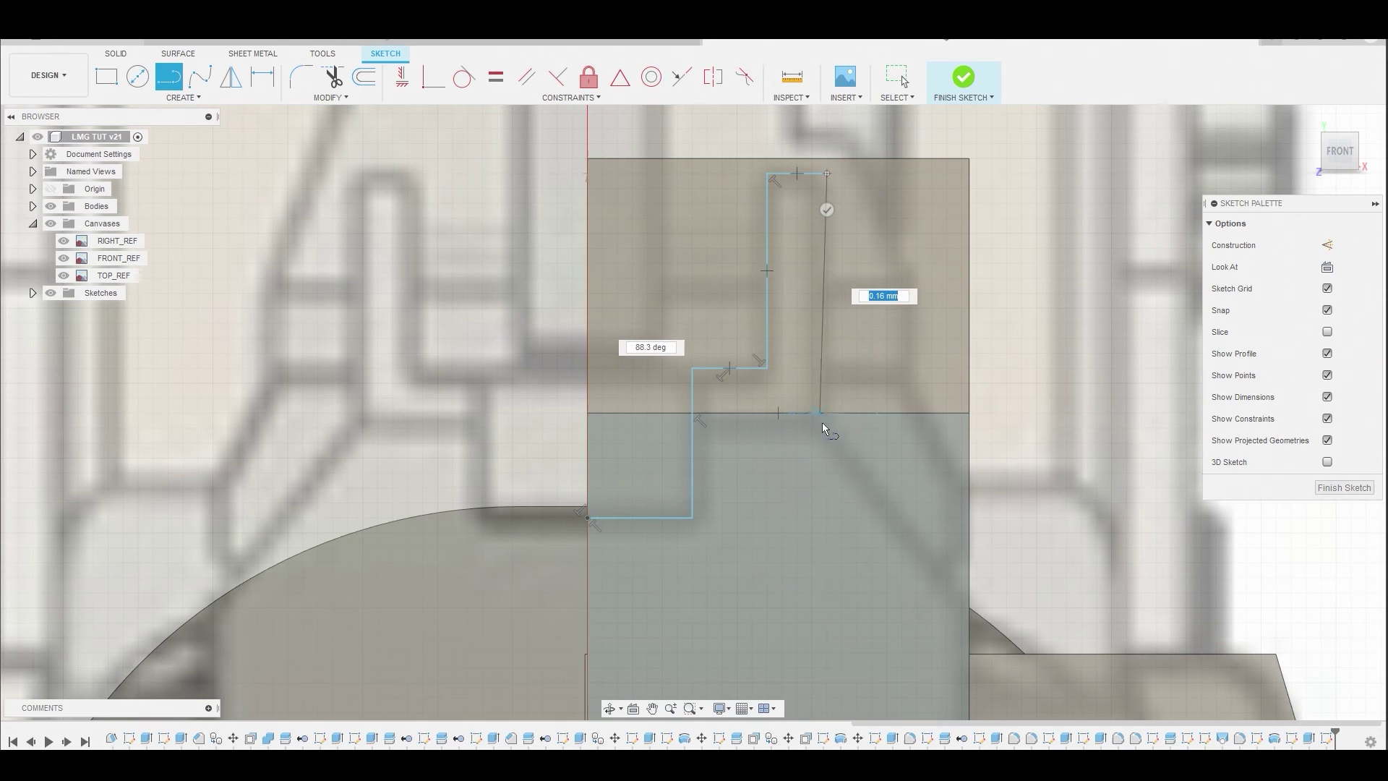
- Draw the sloped edge and the block's right, top and left sides, then select the lower-right triangle
{"action": "left_click", "coordinate": [969, 585]}
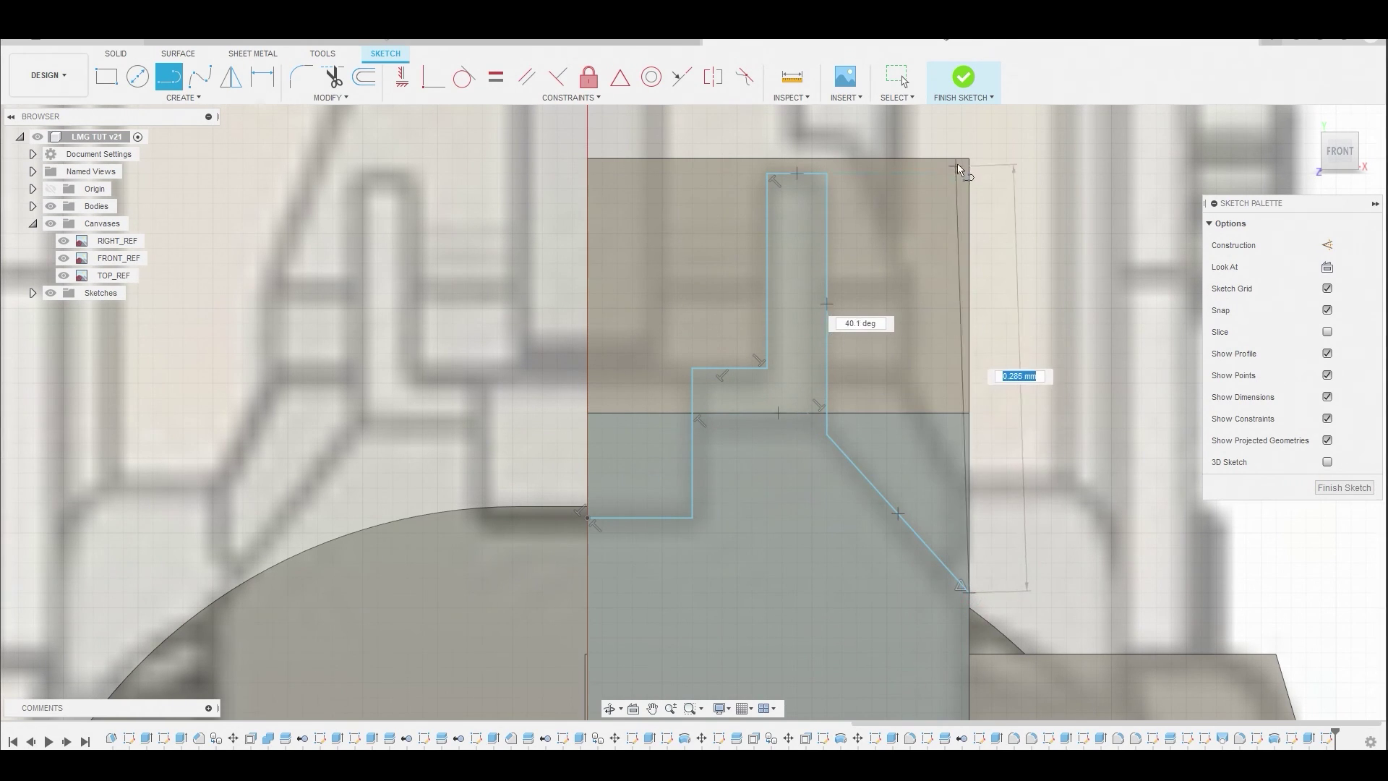
{"action": "left_click", "coordinate": [969, 144]}
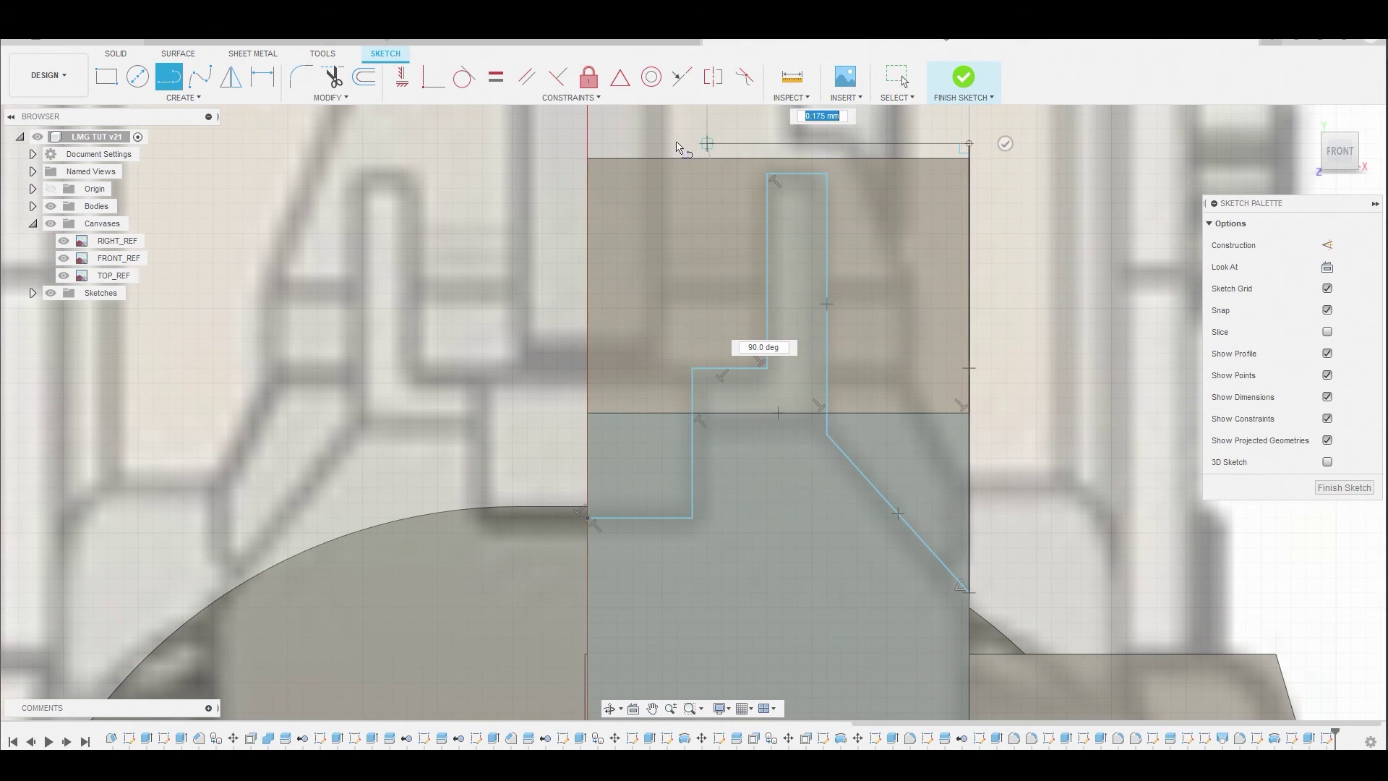
{"action": "left_click", "coordinate": [588, 144]}
{"action": "left_click", "coordinate": [586, 514]}
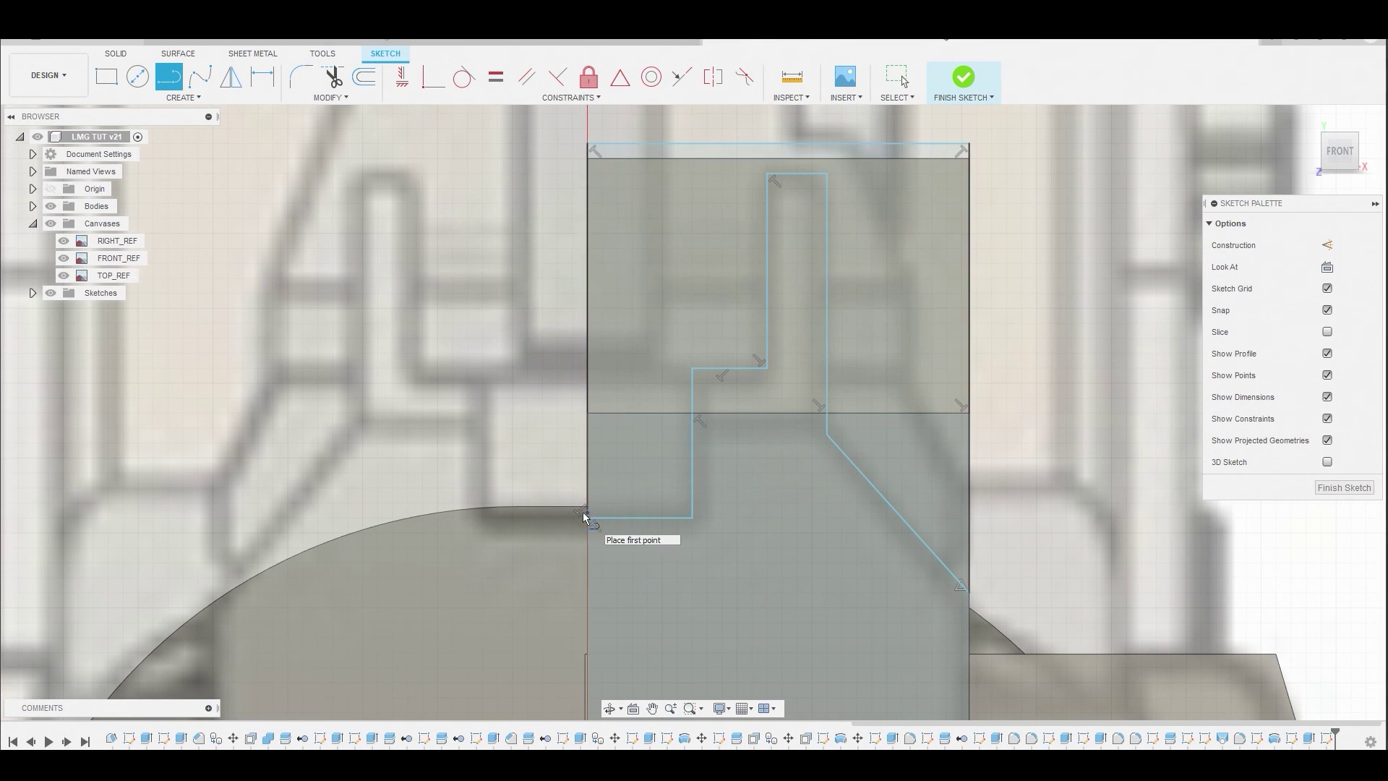
{"action": "right_click", "coordinate": [448, 303]}
{"action": "left_click", "coordinate": [505, 304]}
{"action": "scroll", "coordinate": [483, 316], "scroll_direction": "down", "scroll_amount": 3}
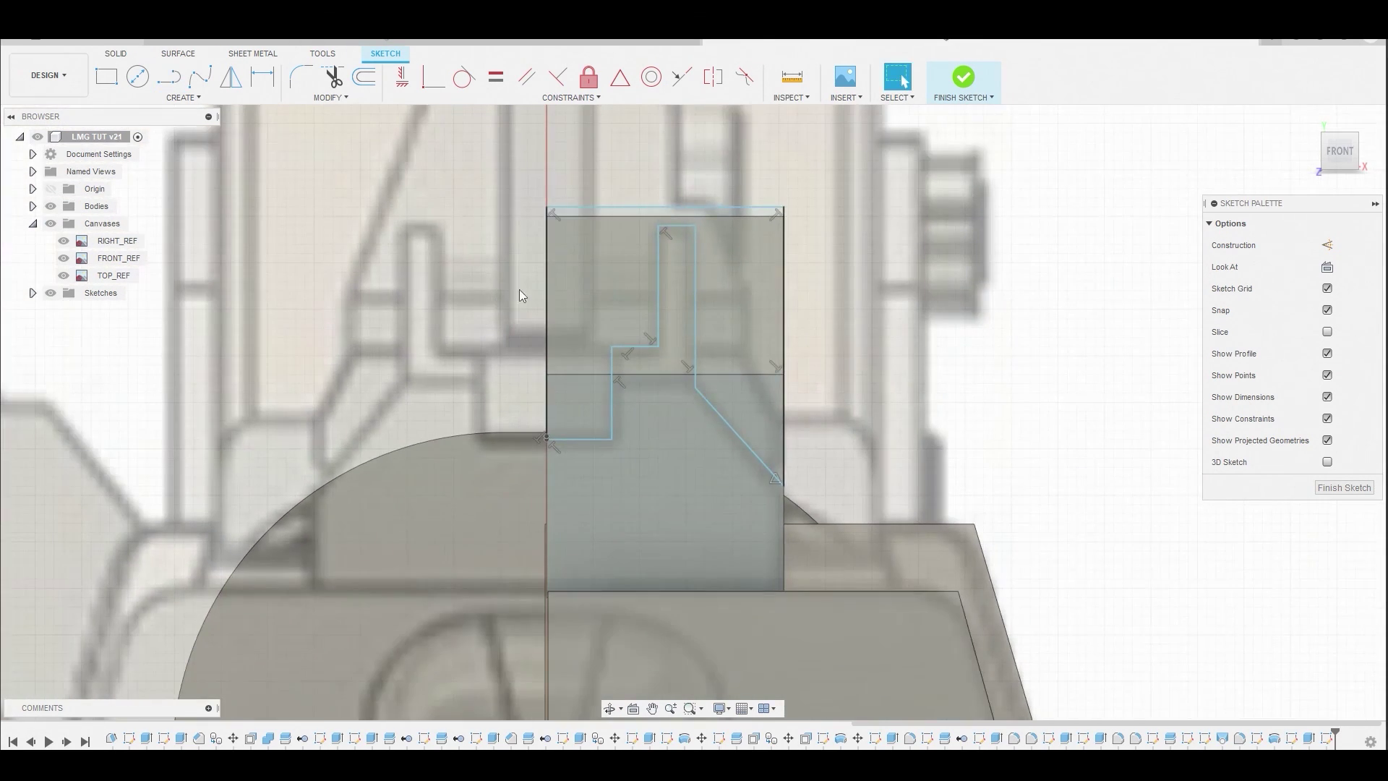
{"action": "left_click", "coordinate": [766, 406]}
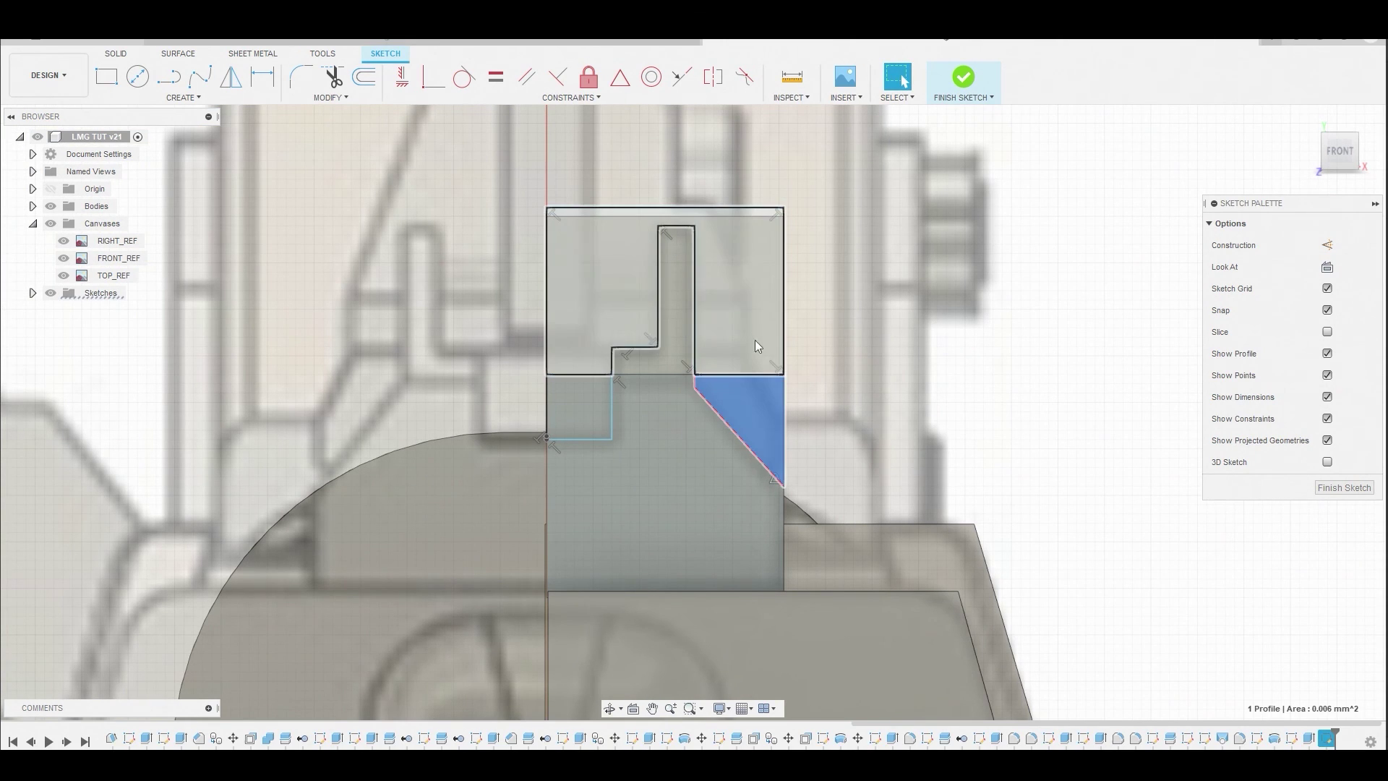
- Cut the three profiles around the stepped post -0.437 mm into the sight block from the right view
{"action": "left_click", "coordinate": [748, 287]}
{"action": "left_click", "coordinate": [587, 400]}
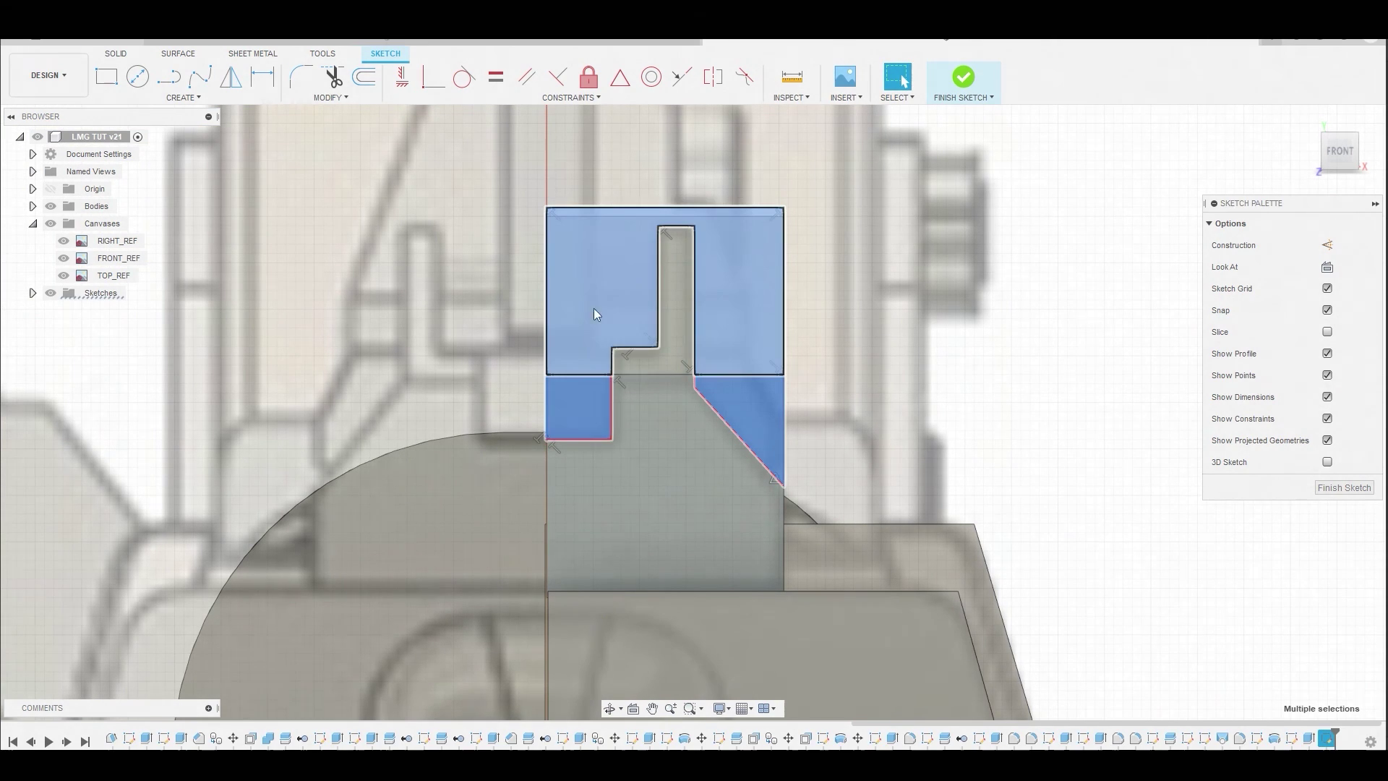
{"action": "right_click", "coordinate": [605, 262]}
{"action": "left_click", "coordinate": [629, 250]}
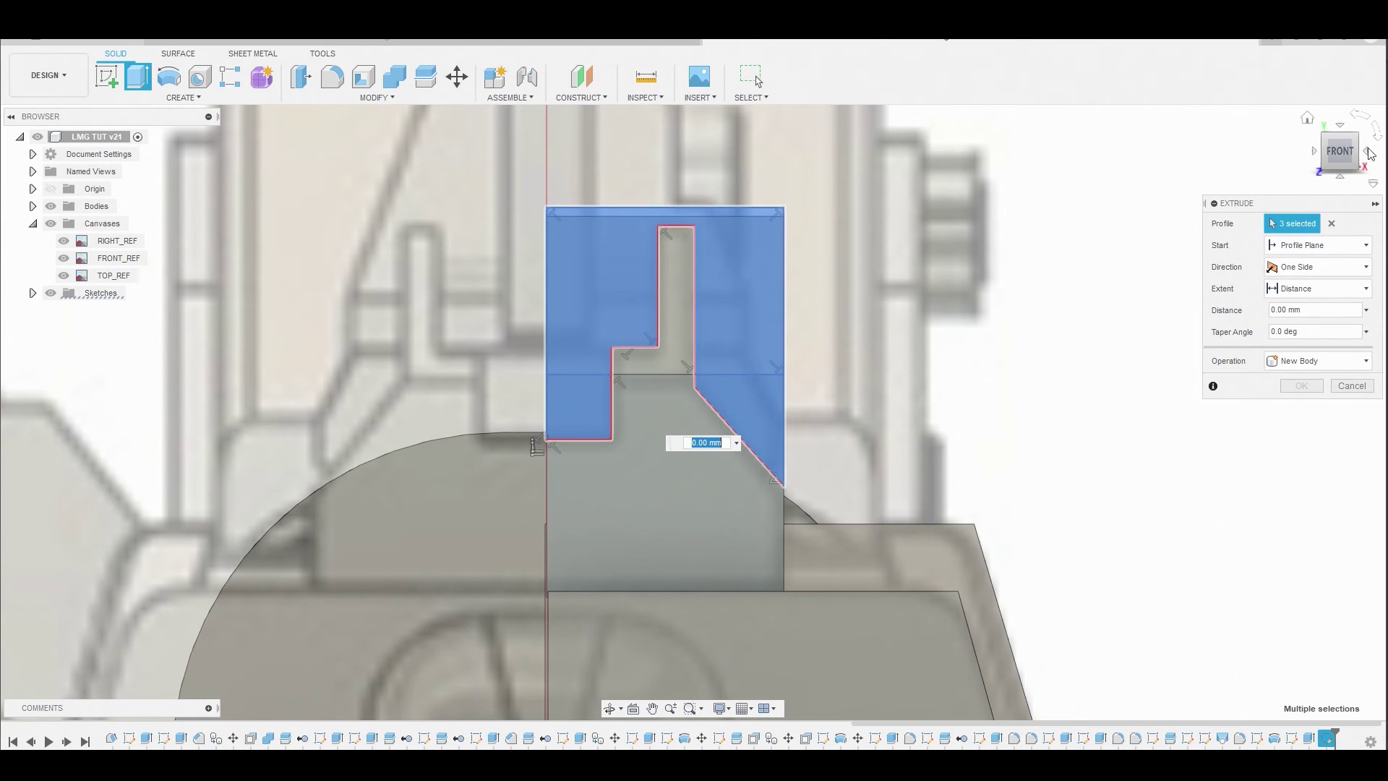
{"action": "left_click", "coordinate": [1366, 154]}
{"action": "left_click_drag", "start_coordinate": [678, 408], "coordinate": [1114, 406]}
{"action": "left_click", "coordinate": [1300, 409]}
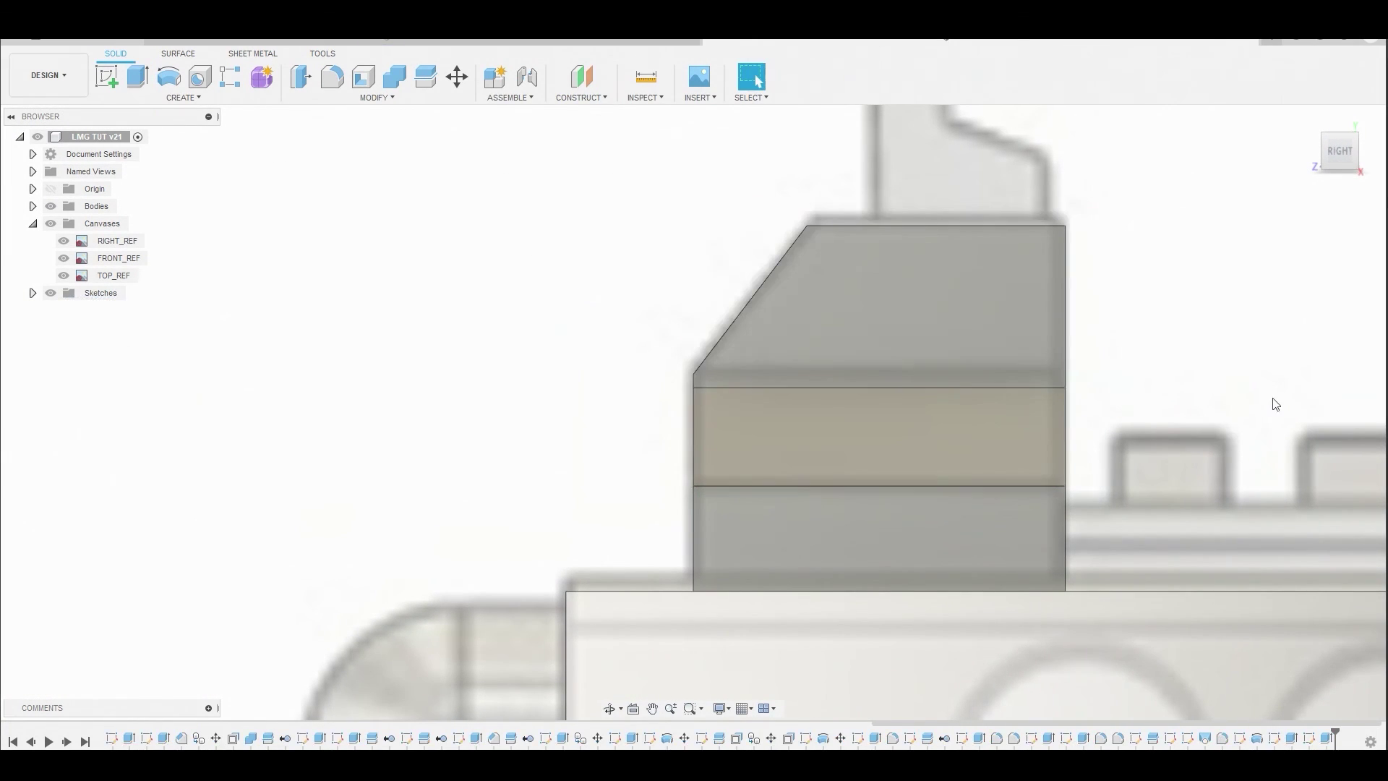